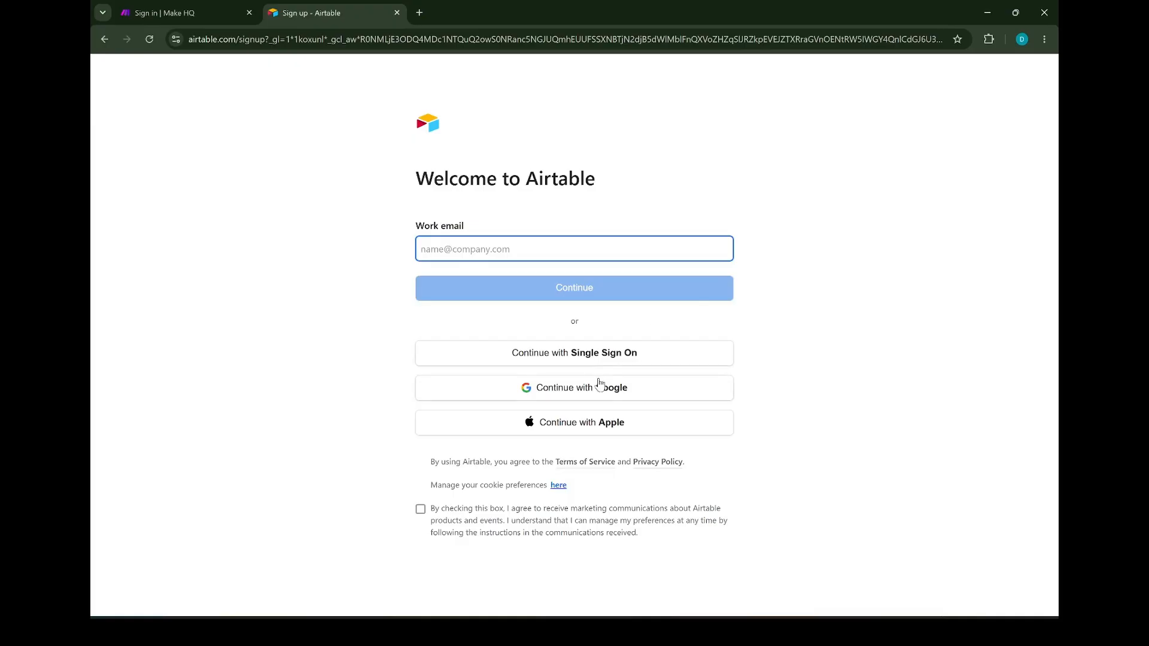
# Sign in to Airtable with the Google account and start creating a new base
pyautogui.click(599, 387)
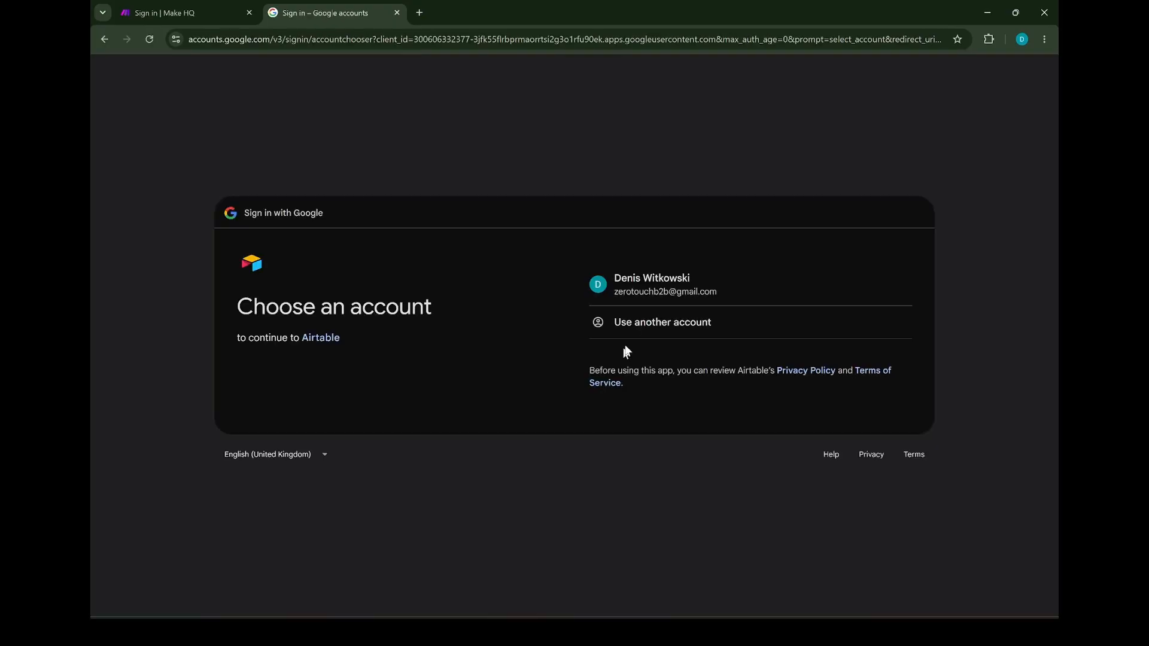
pyautogui.click(676, 279)
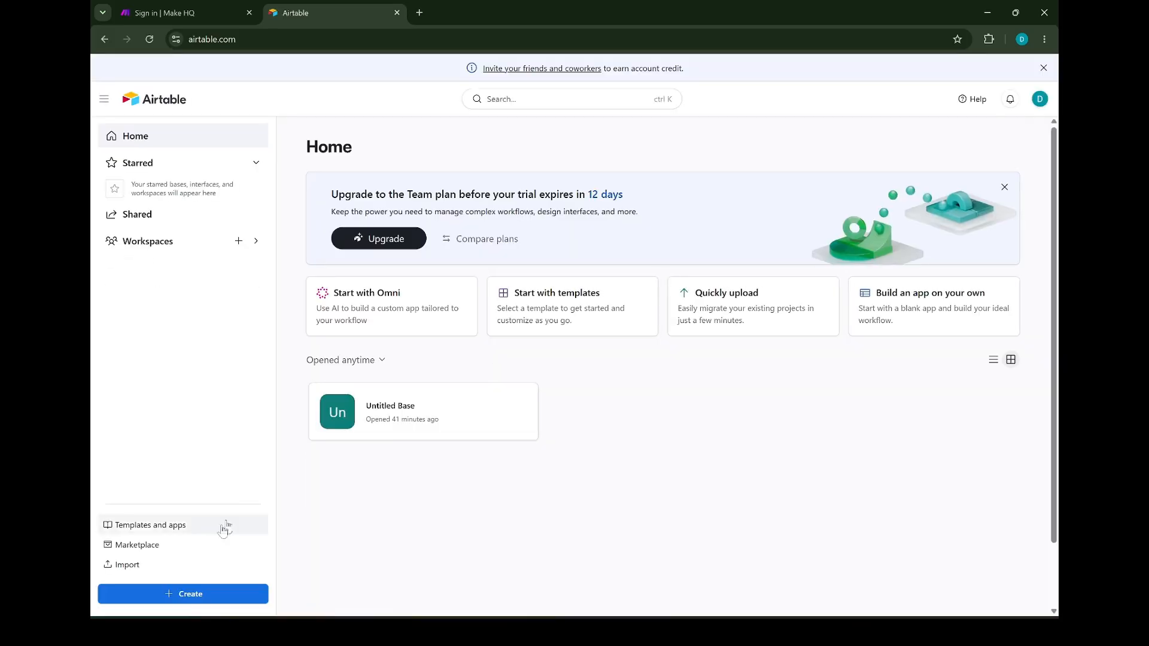
pyautogui.click(177, 595)
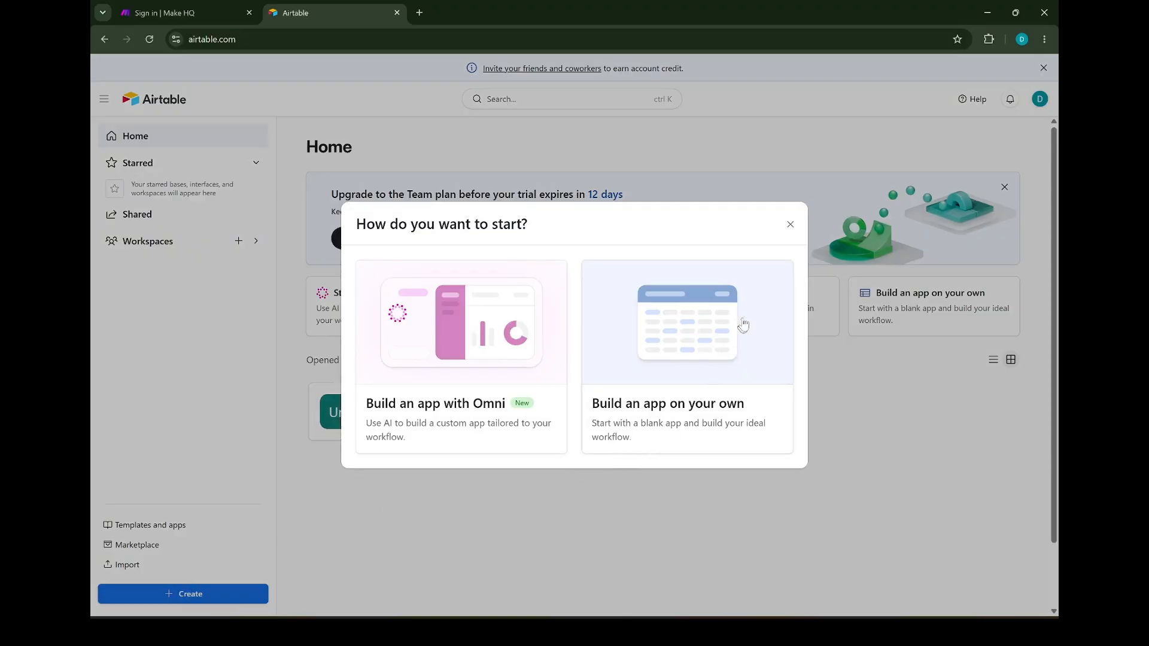
# Build a blank base from scratch and name it 'Lead CRM'
pyautogui.click(731, 341)
pyautogui.click(230, 73)
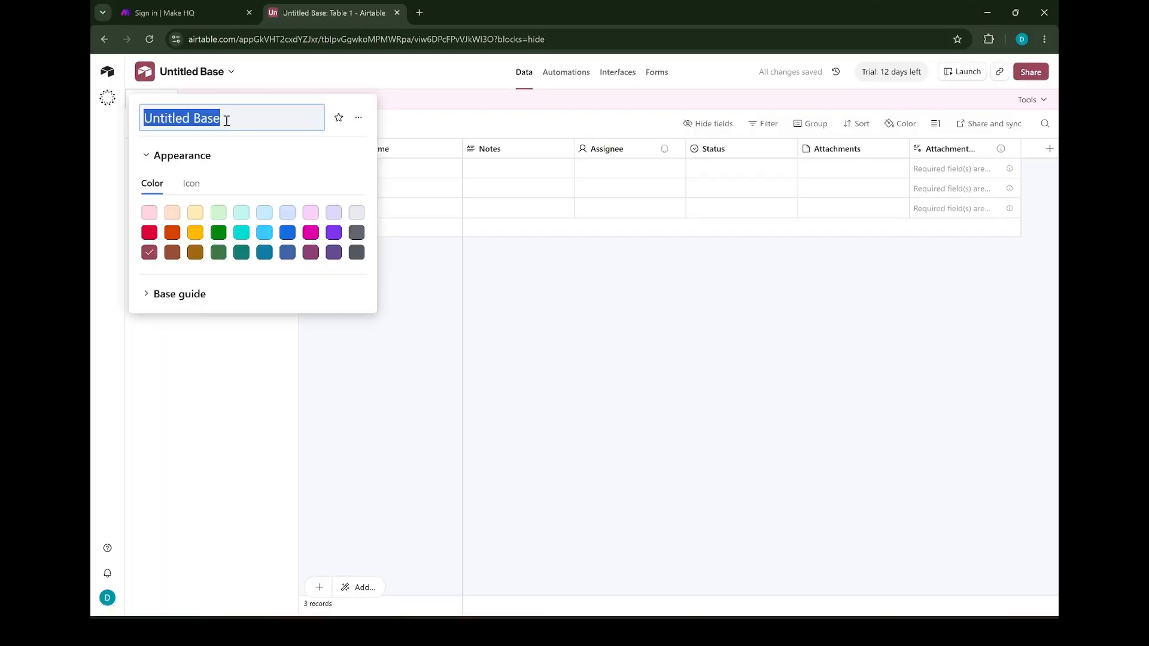
pyautogui.write('Lead ')
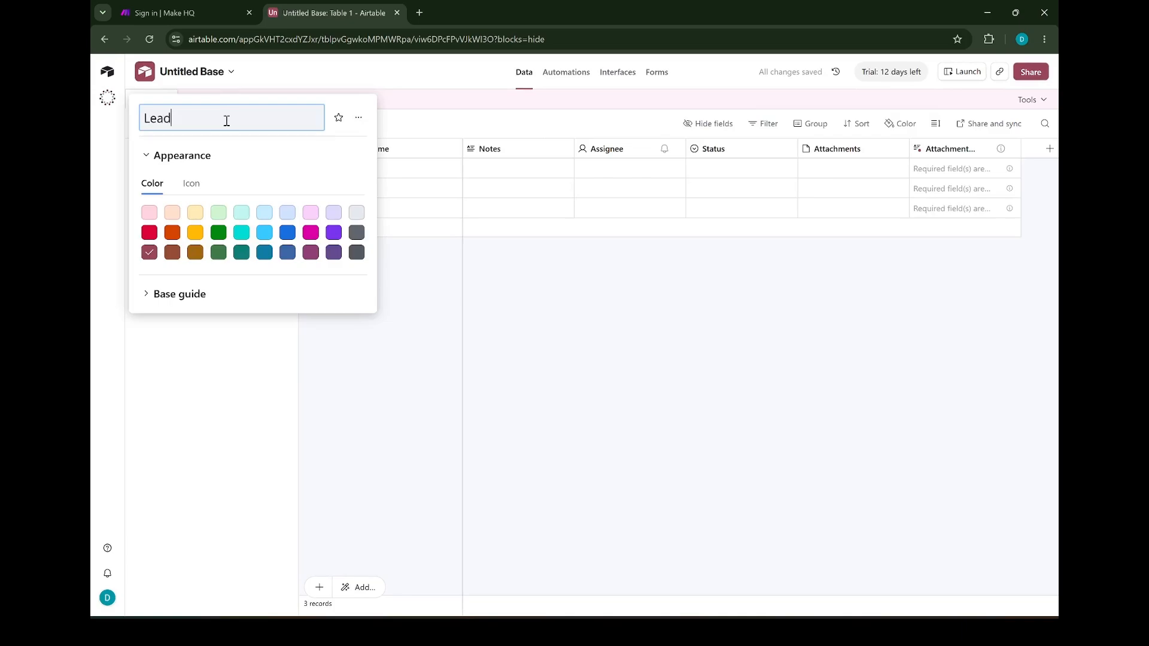
pyautogui.write('CRM')
# Confirm the Lead CRM name and delete the Notes, Assignee and Status fields
pyautogui.click(453, 289)
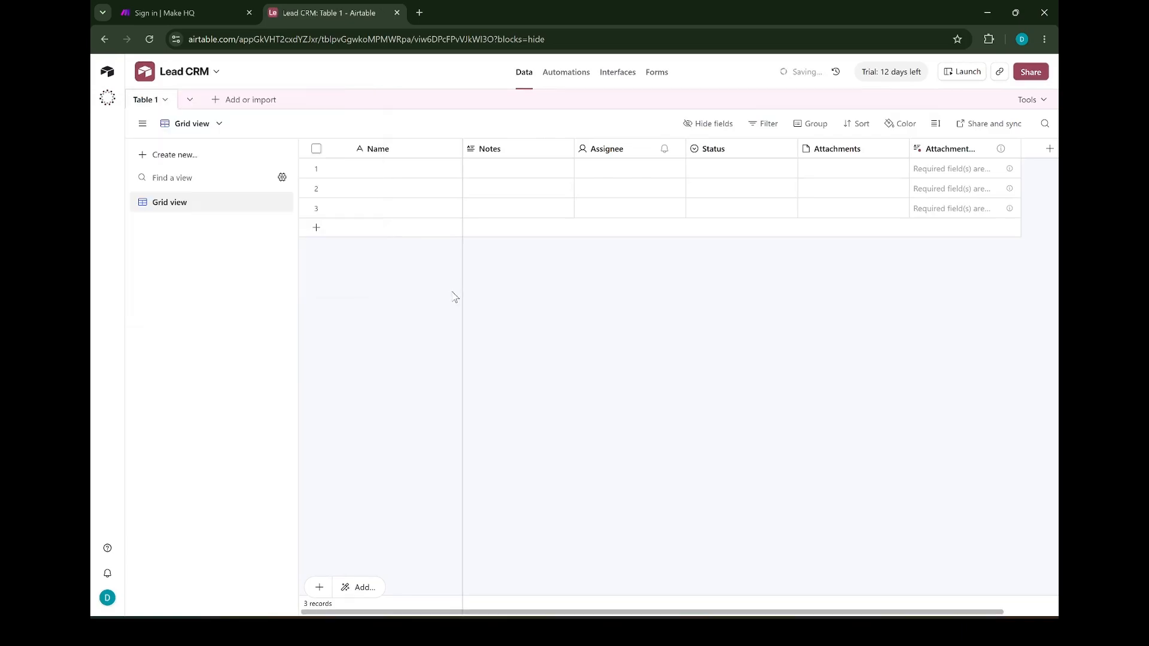
pyautogui.click(565, 149)
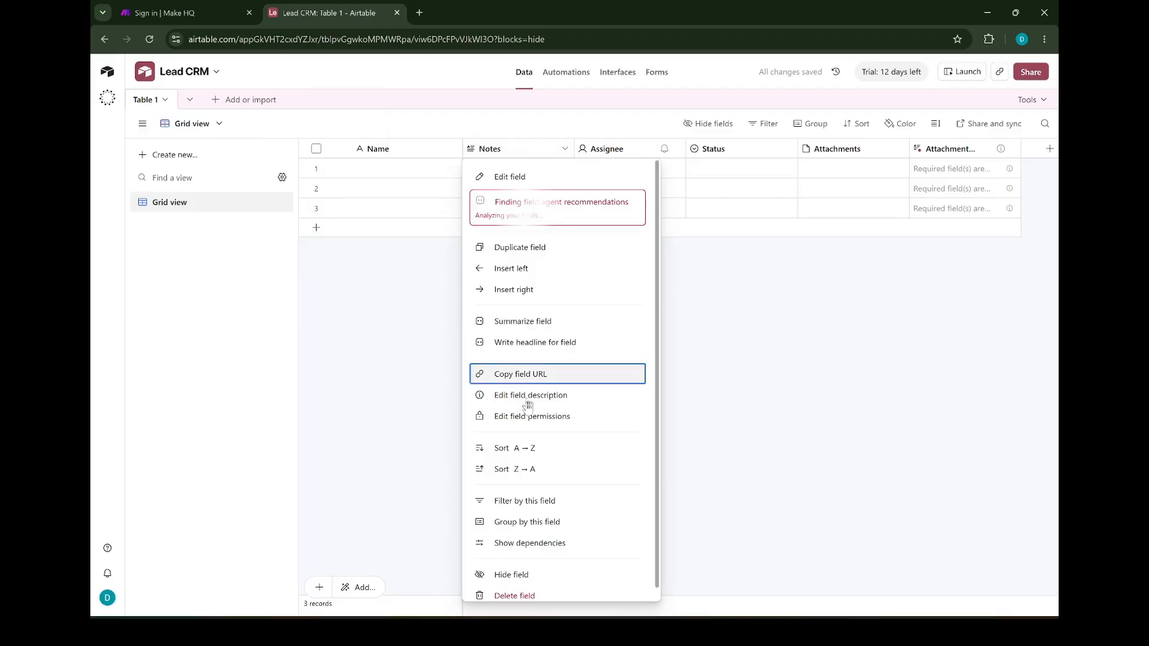
pyautogui.click(538, 584)
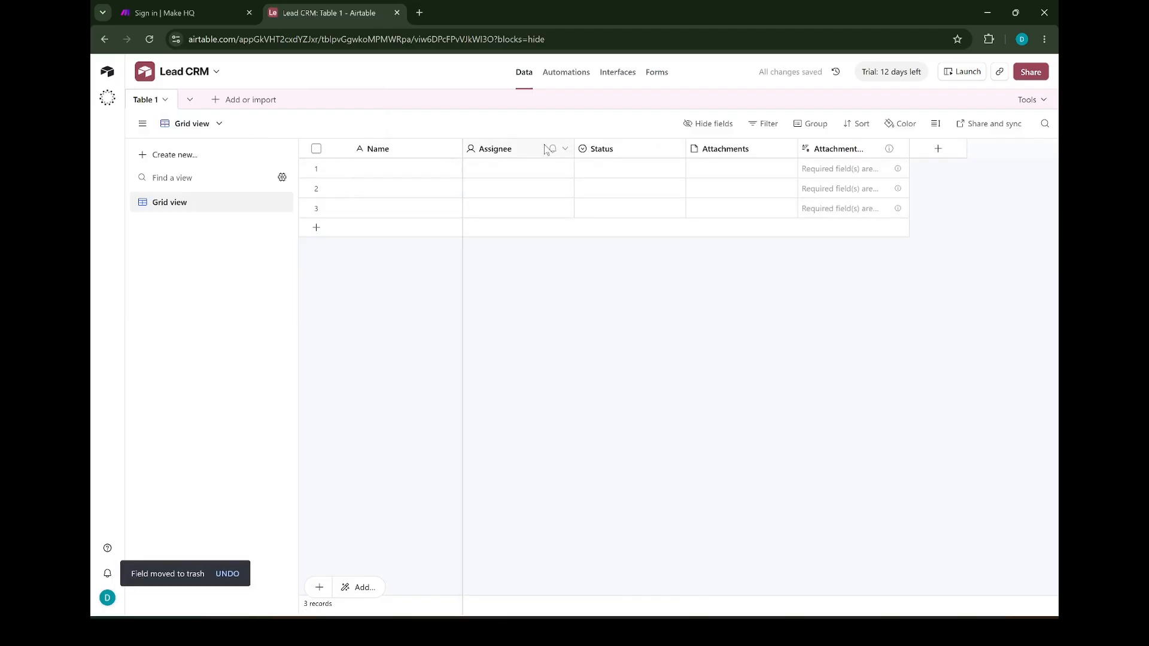
pyautogui.click(565, 149)
pyautogui.click(526, 543)
pyautogui.click(564, 149)
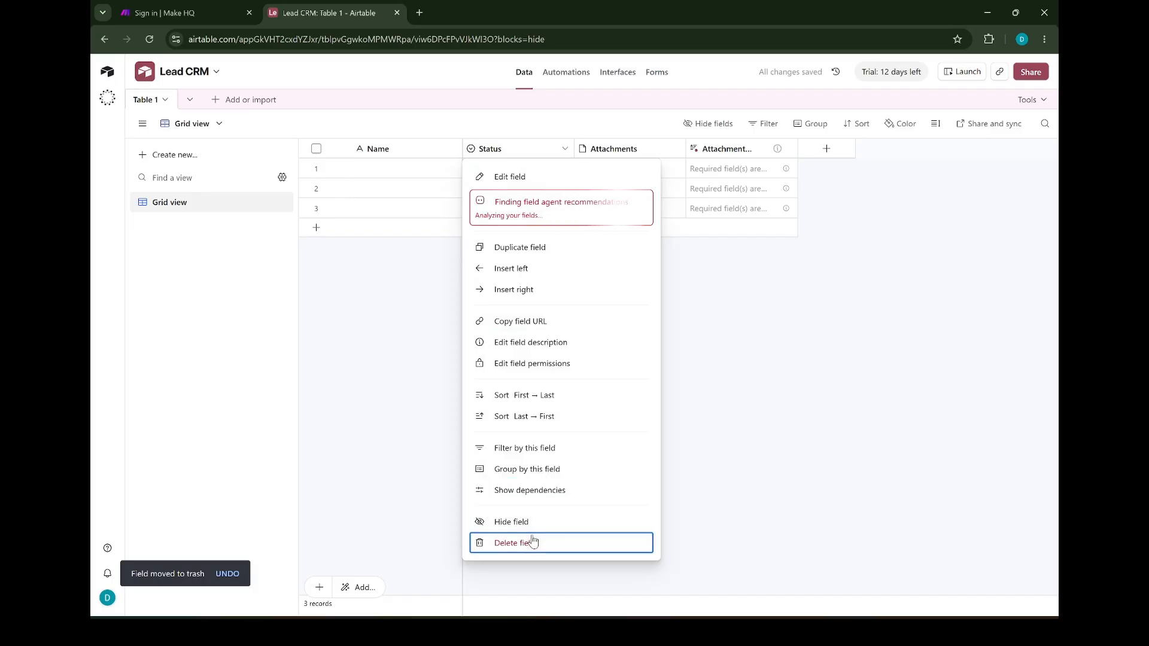
pyautogui.click(526, 543)
# Delete the Attachments and attachment summary fields, leaving only Name
pyautogui.click(565, 153)
pyautogui.scroll(-1, 523, 577)
pyautogui.click(530, 584)
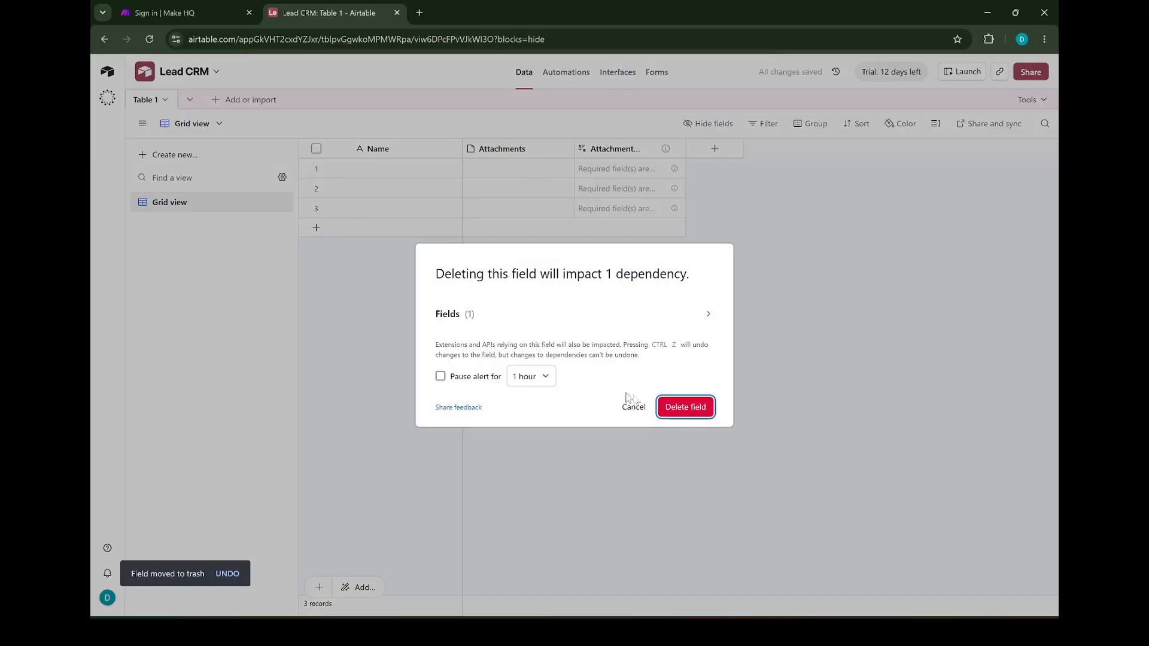
pyautogui.click(667, 413)
pyautogui.click(565, 148)
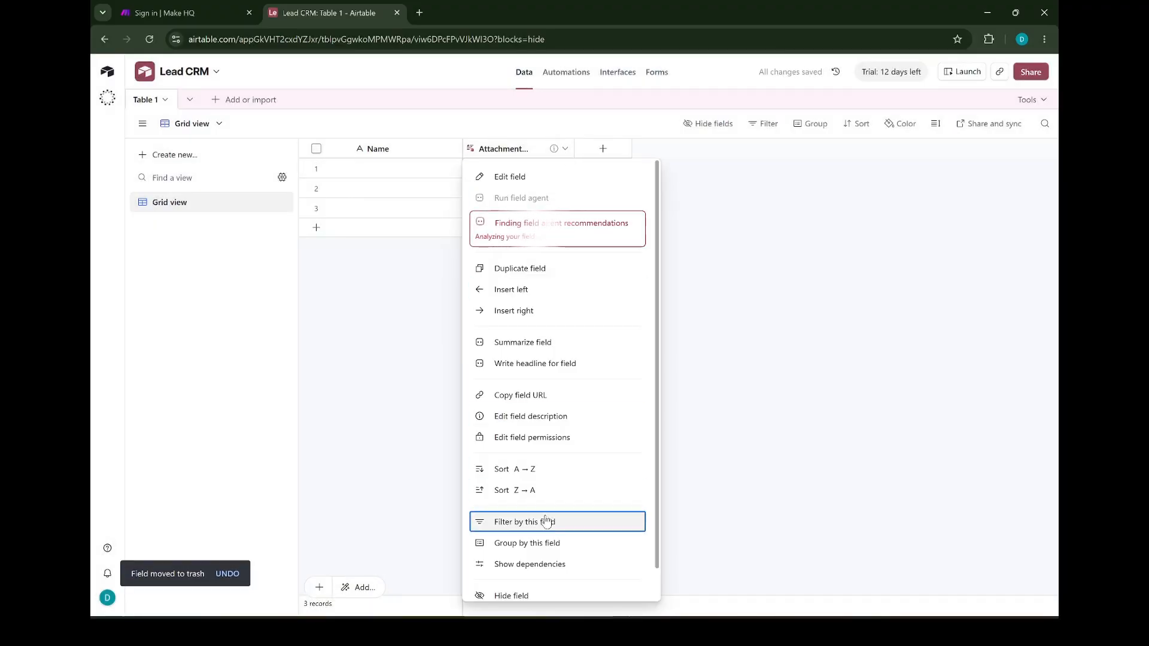
pyautogui.scroll(-1, 546, 519)
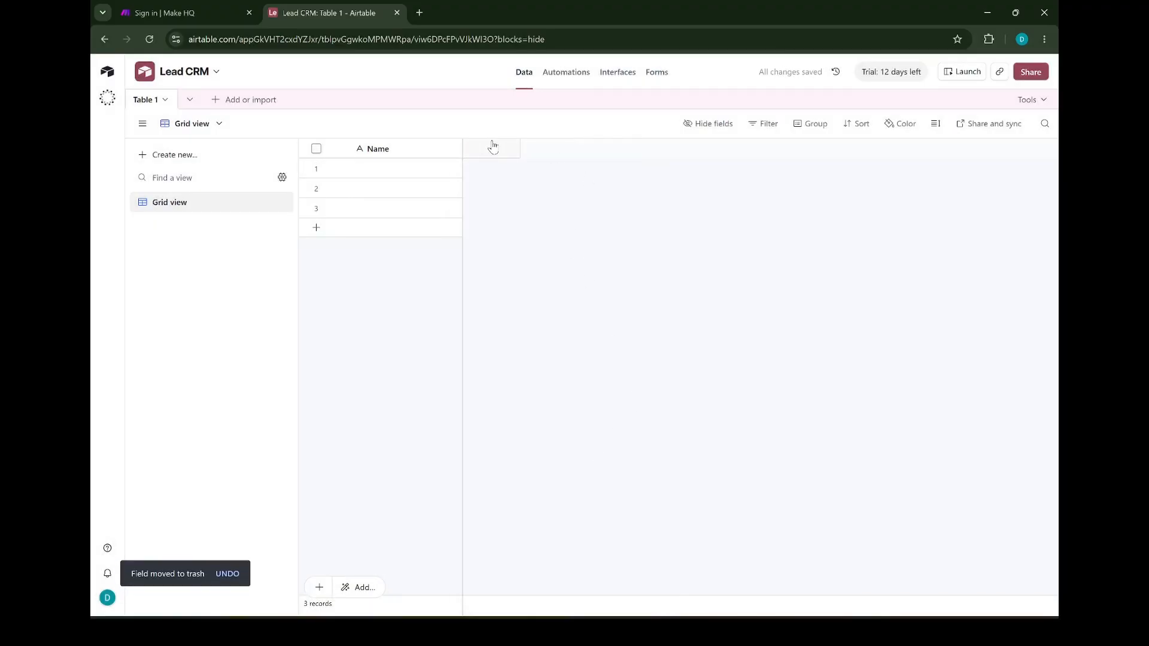
pyautogui.click(493, 147)
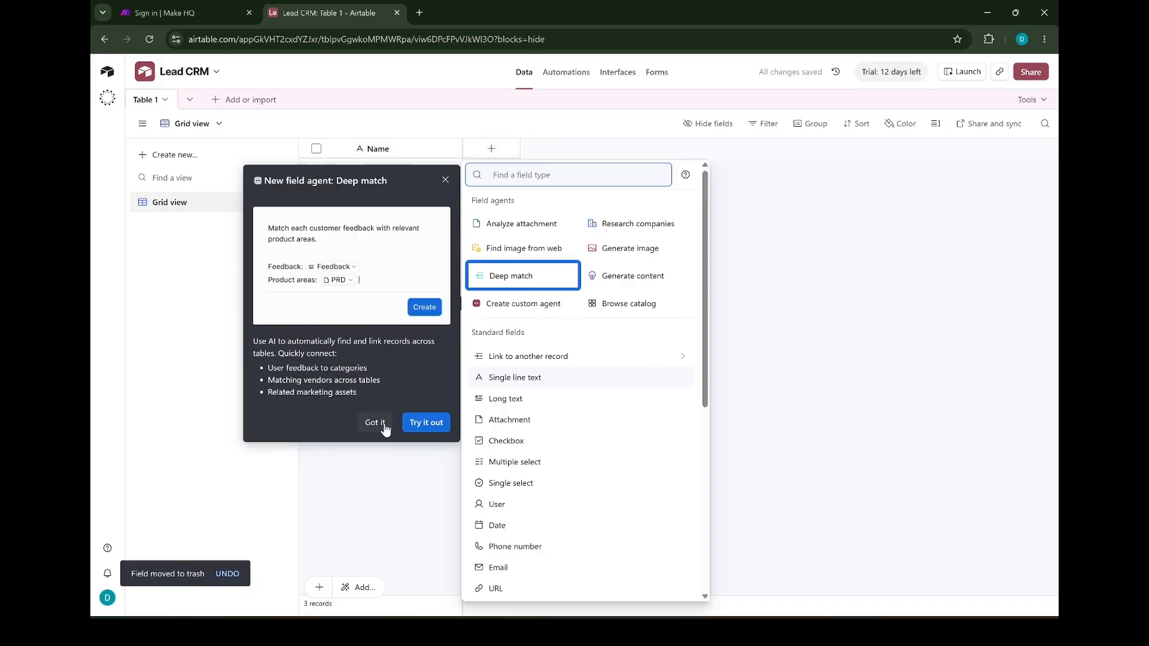
# Dismiss the Deep match promotion and add an Email-type field named Email
pyautogui.click(446, 180)
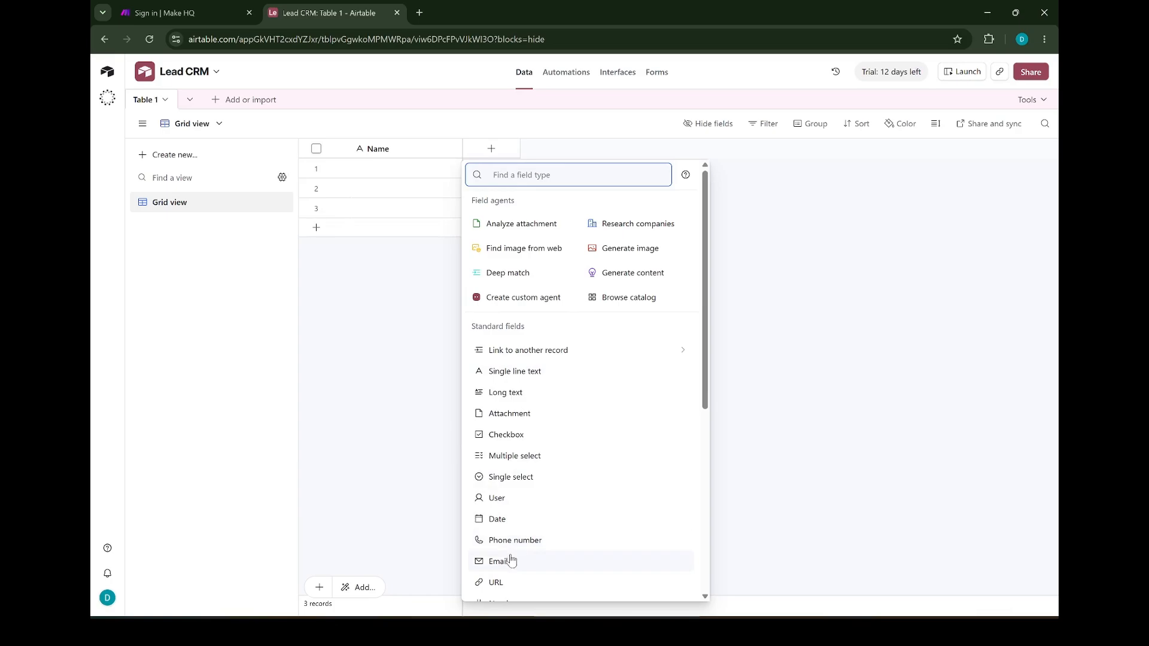
pyautogui.click(583, 561)
pyautogui.write('Email')
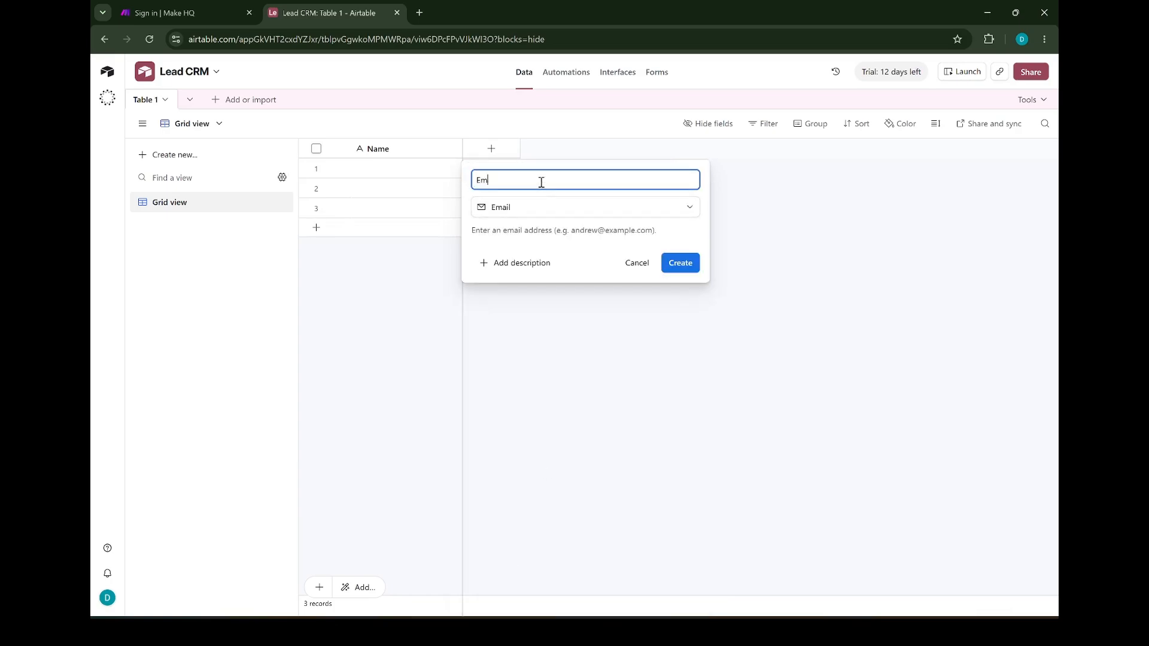
pyautogui.click(676, 264)
# Add a Phone number field named Phone
pyautogui.click(601, 151)
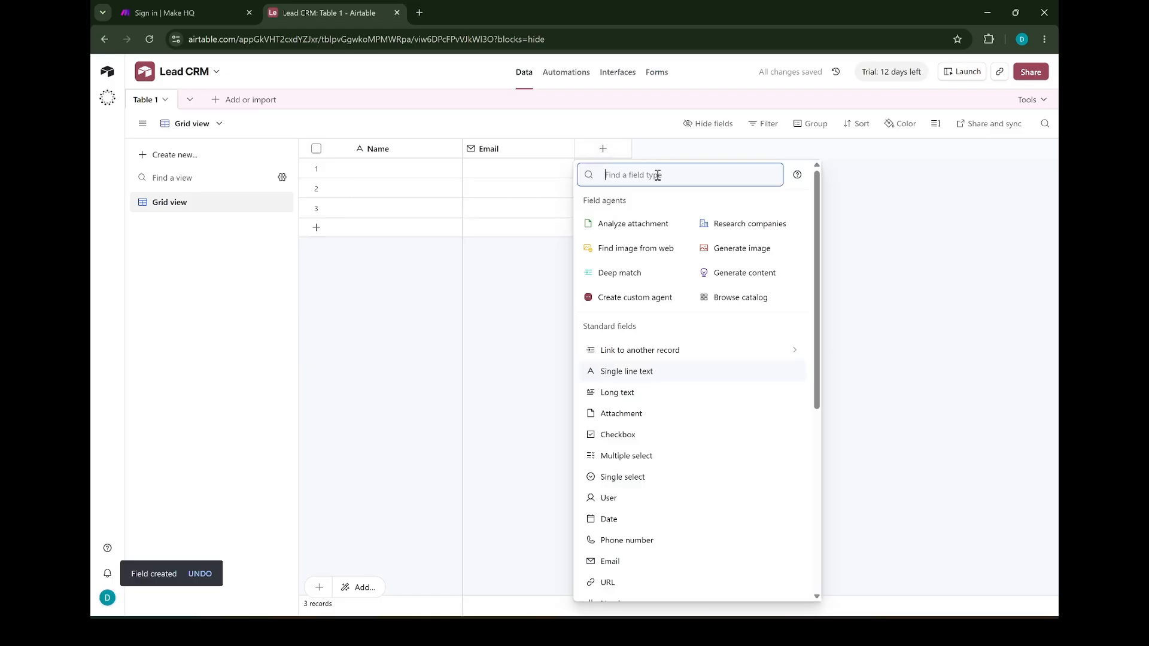
pyautogui.click(631, 540)
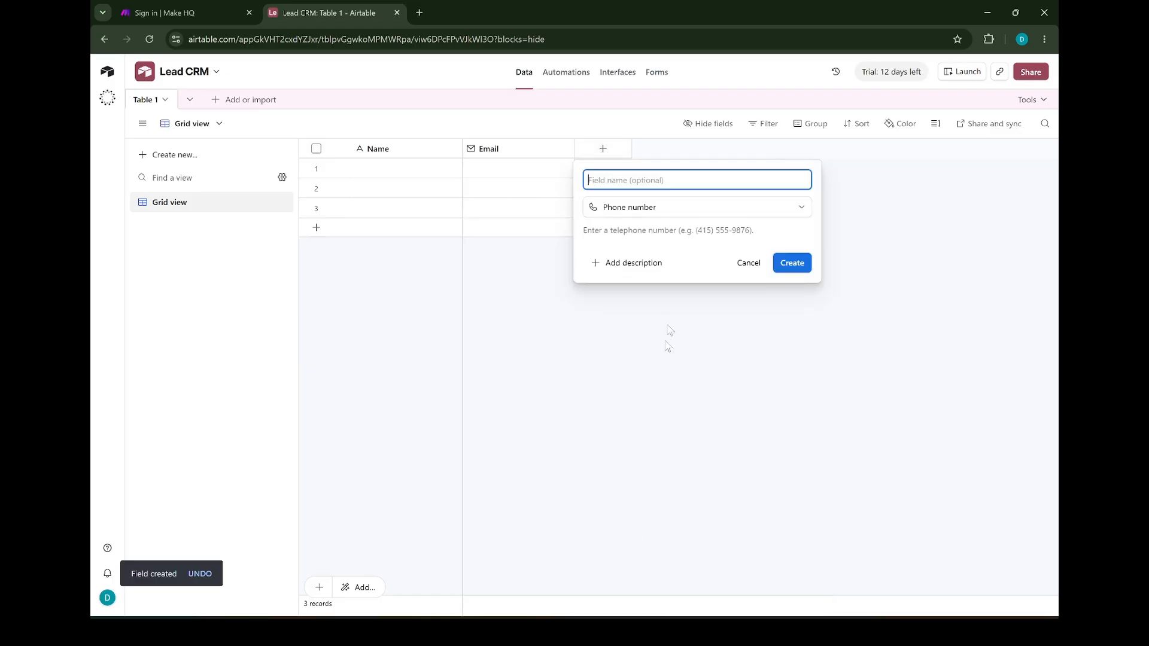
pyautogui.write('Phone')
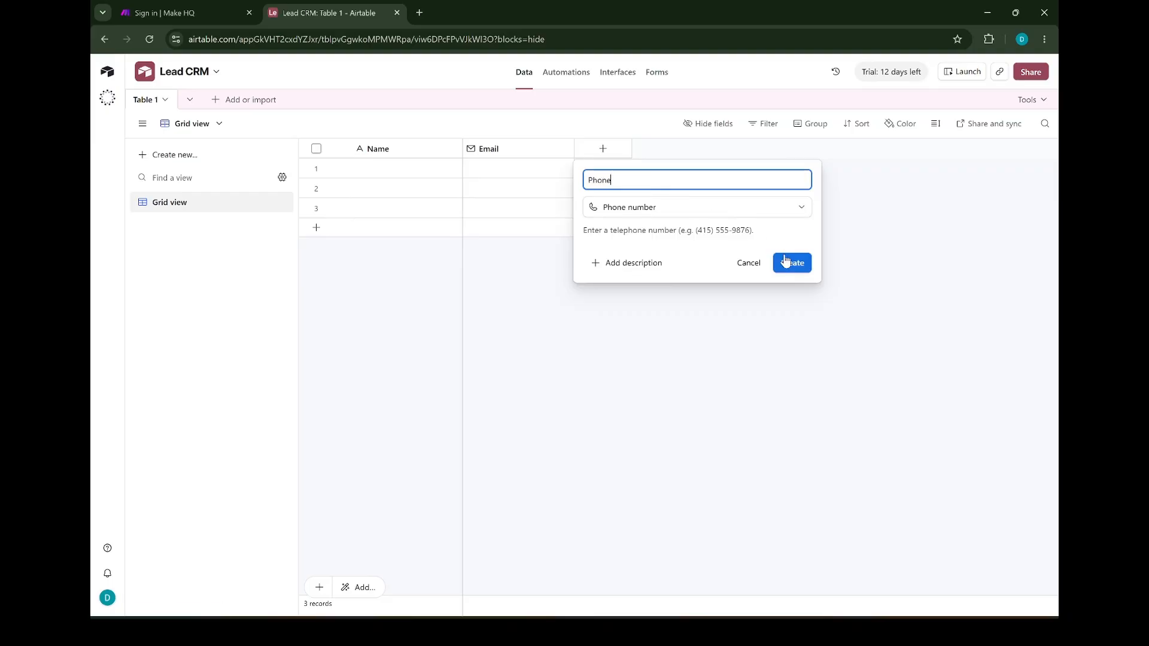
pyautogui.click(787, 266)
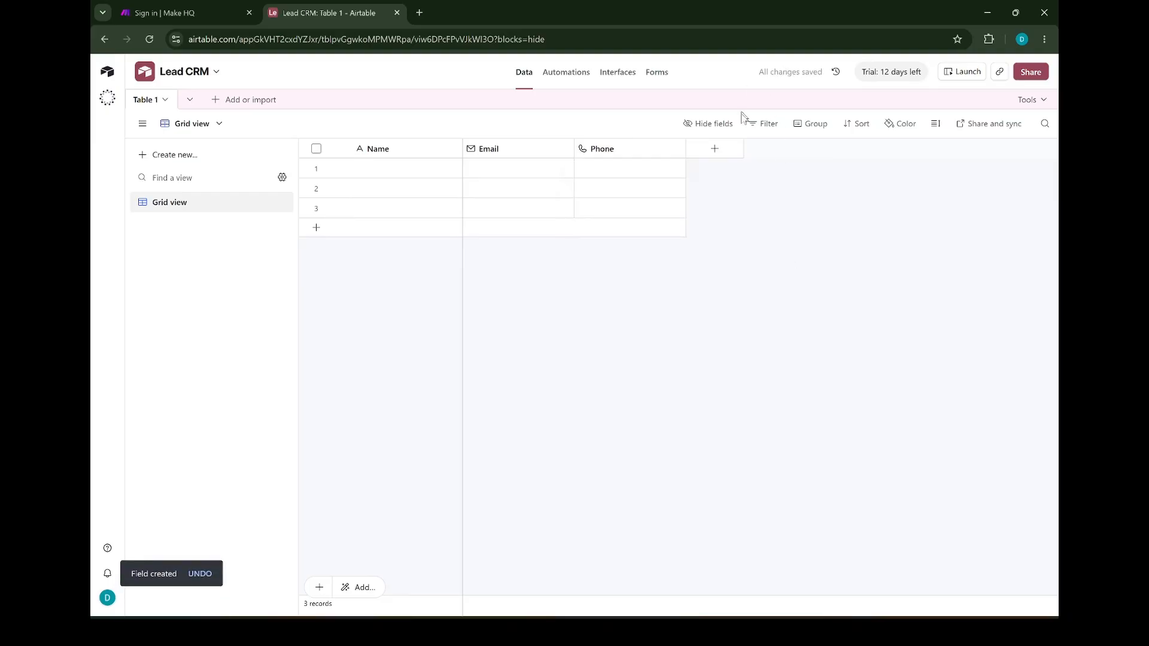
pyautogui.click(721, 153)
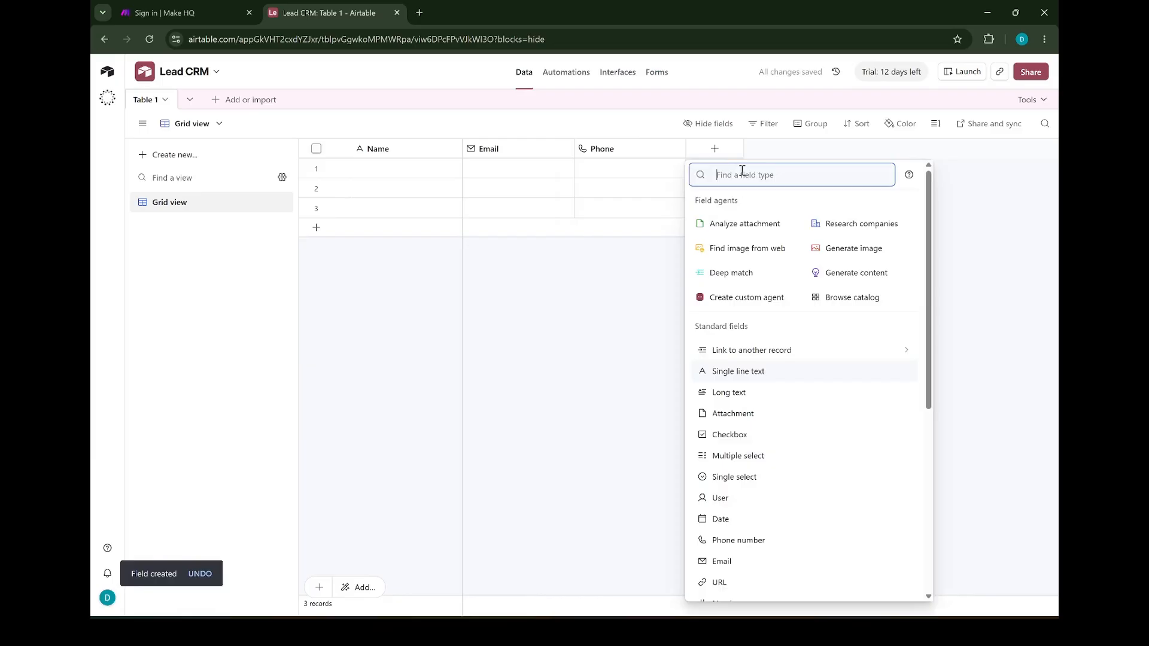
# Add a single line text field named Service
pyautogui.click(733, 372)
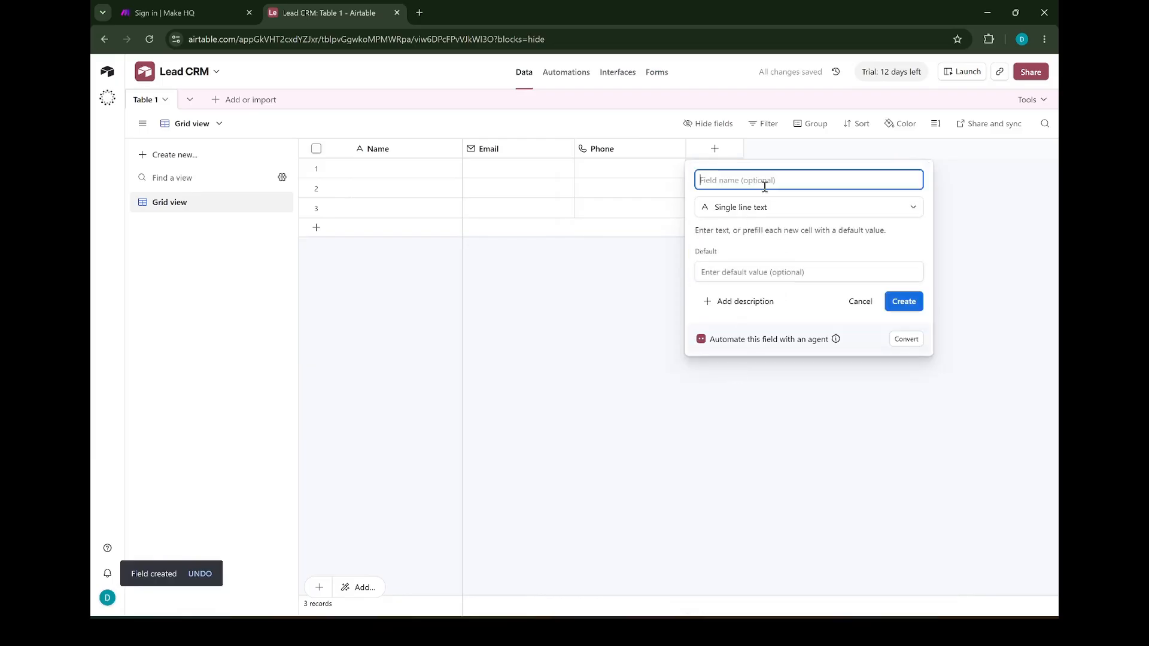
pyautogui.write('S')
pyautogui.click(902, 305)
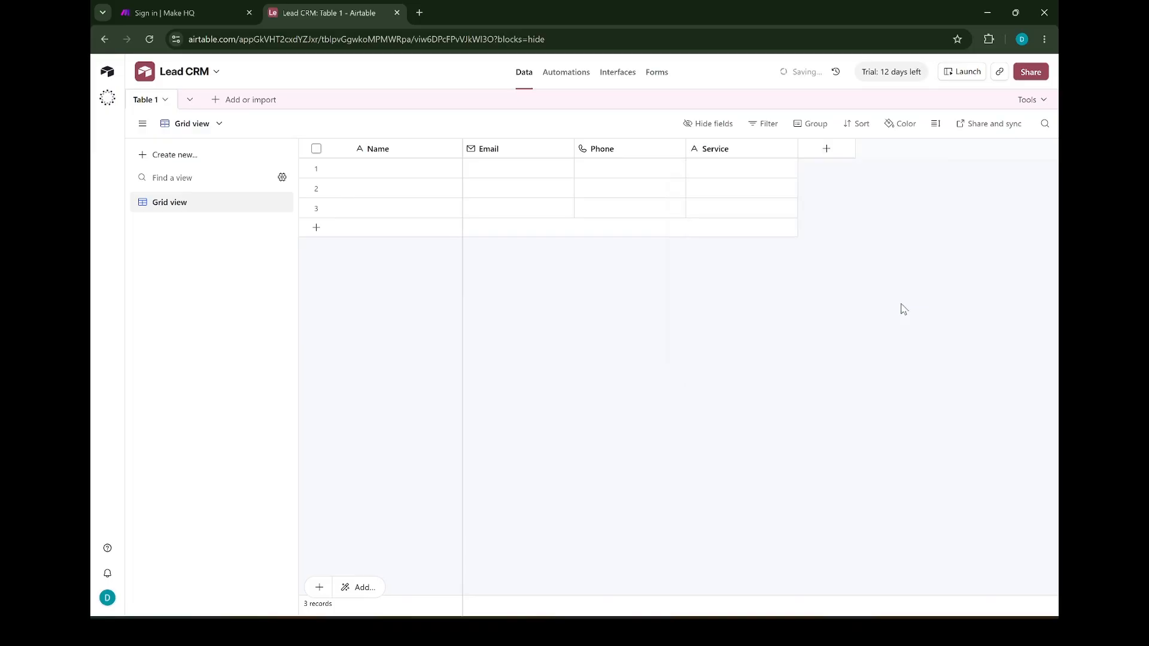
# Add a long text field named Message, skipping the auto-extracted summary fields
pyautogui.click(817, 151)
pyautogui.click(854, 392)
pyautogui.write('Message')
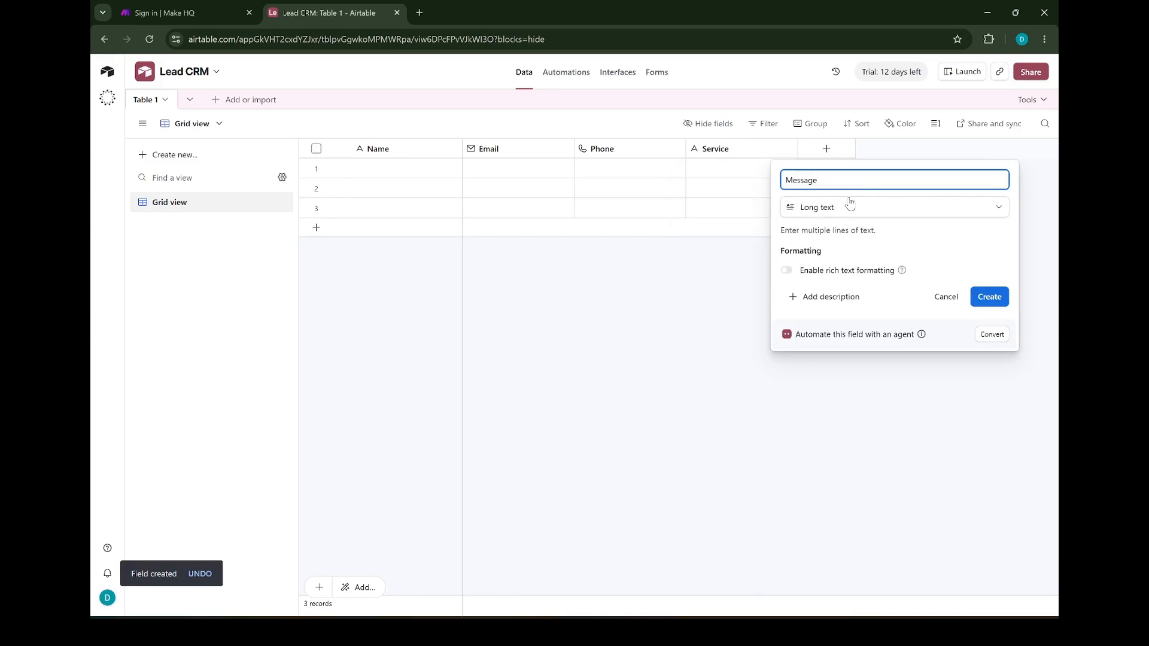
pyautogui.click(988, 298)
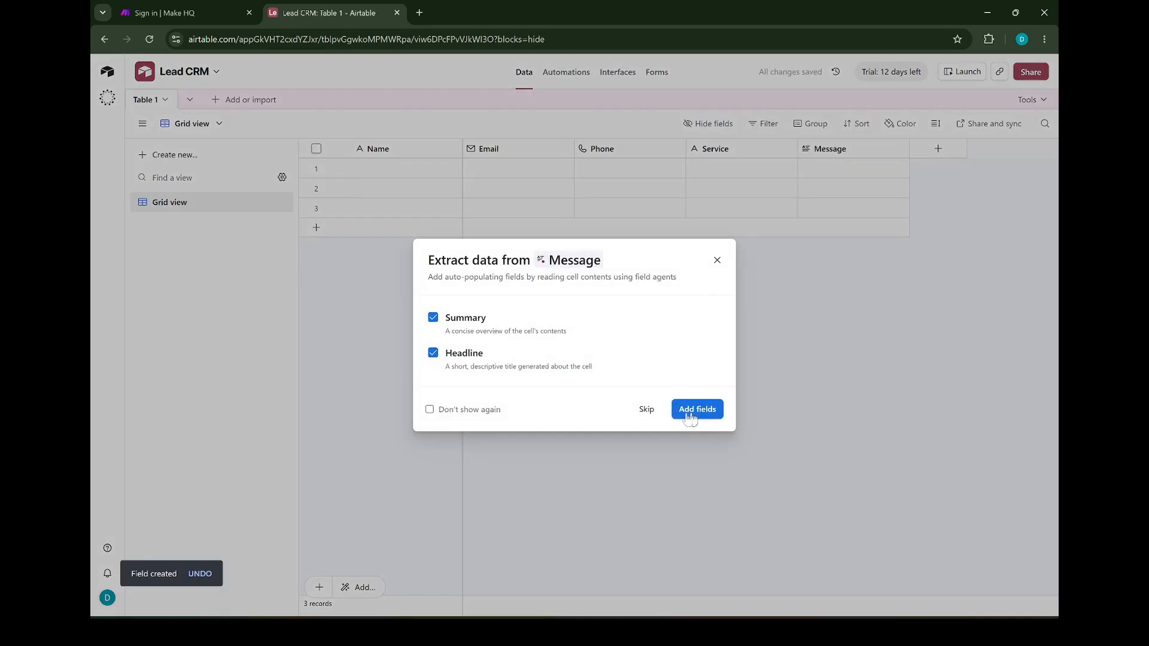
pyautogui.click(646, 409)
# Add a single-select Status field with options New, In Progress and Done
pyautogui.click(937, 149)
pyautogui.write('Statu')
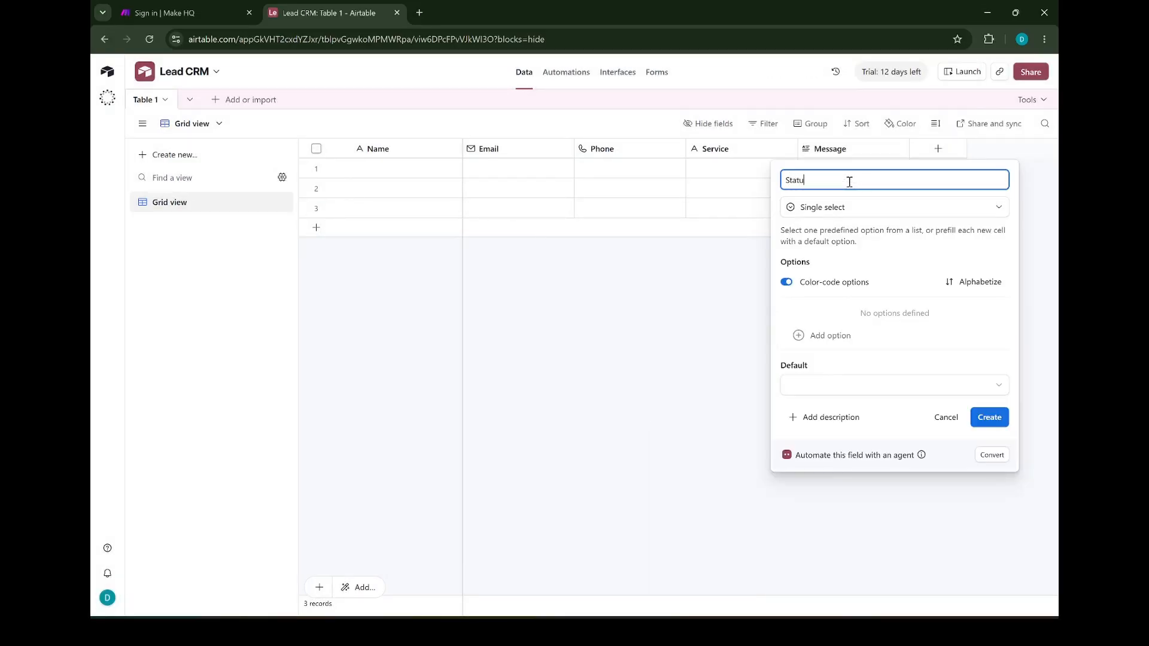
pyautogui.write('s')
pyautogui.click(846, 335)
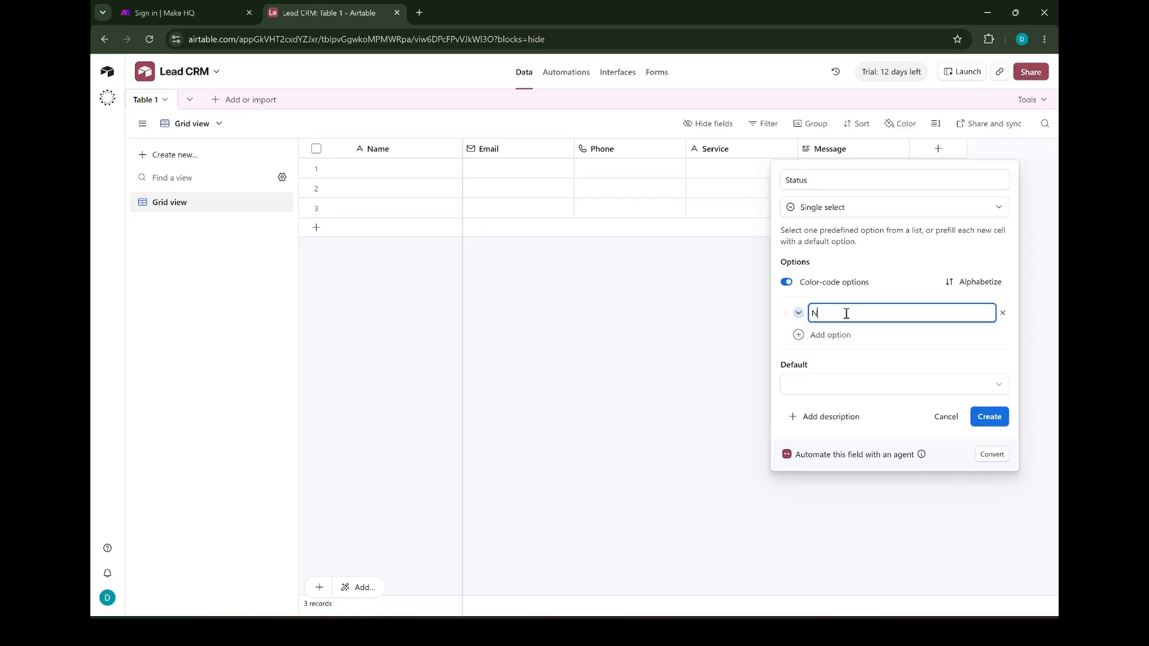
pyautogui.click(845, 335)
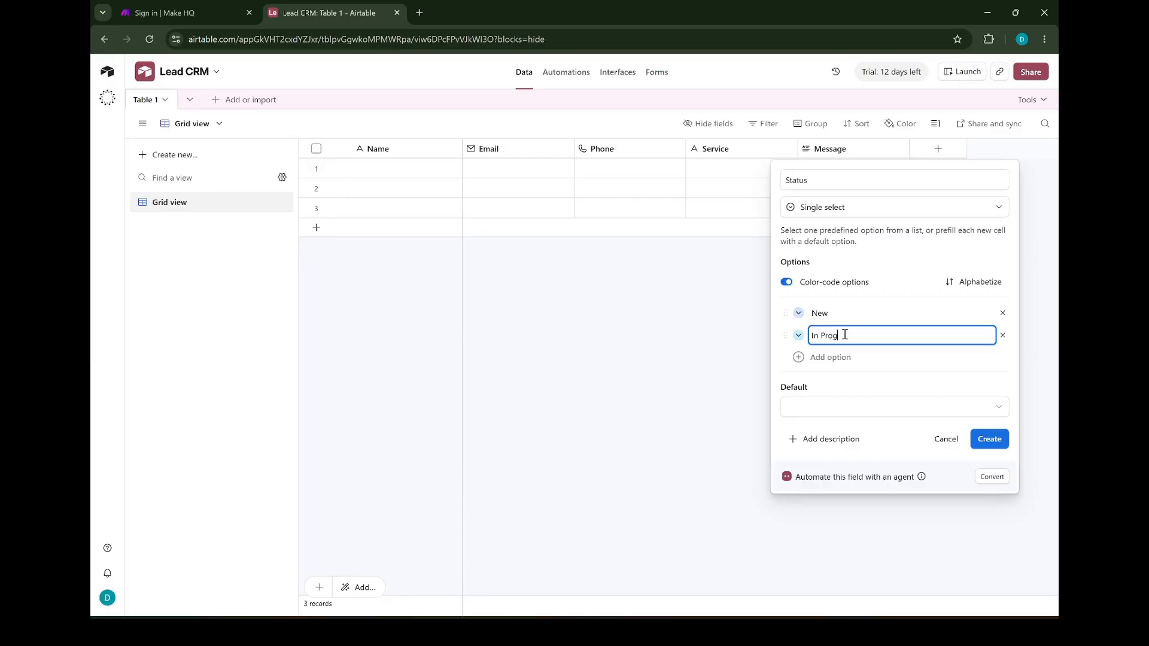
pyautogui.click(826, 357)
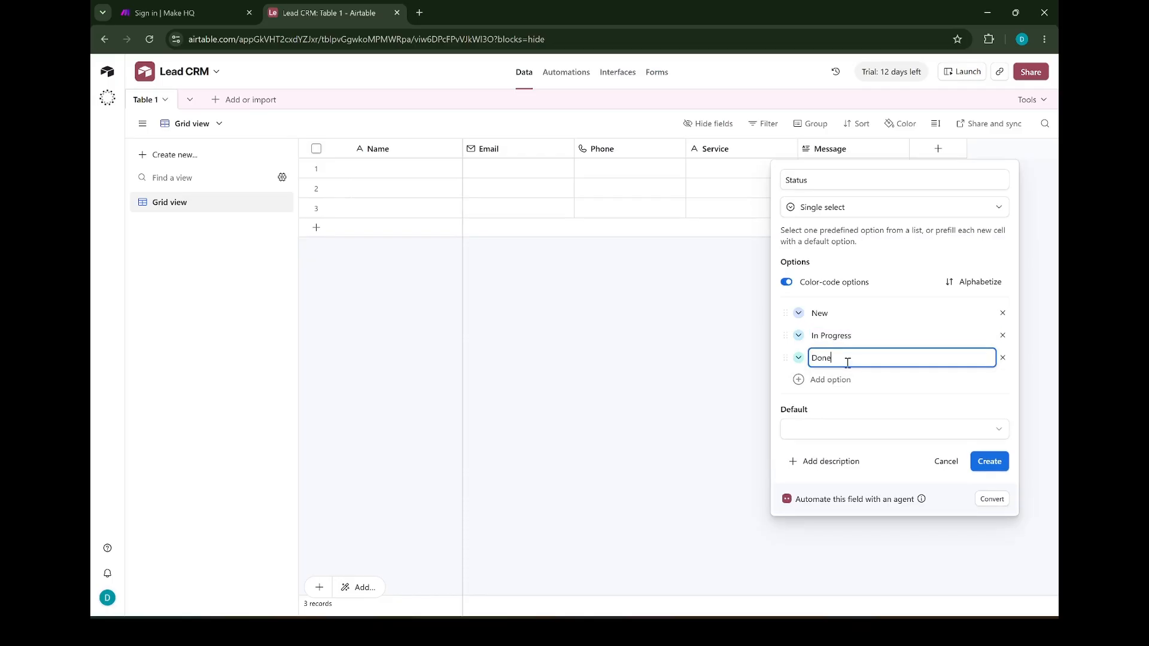
pyautogui.click(989, 462)
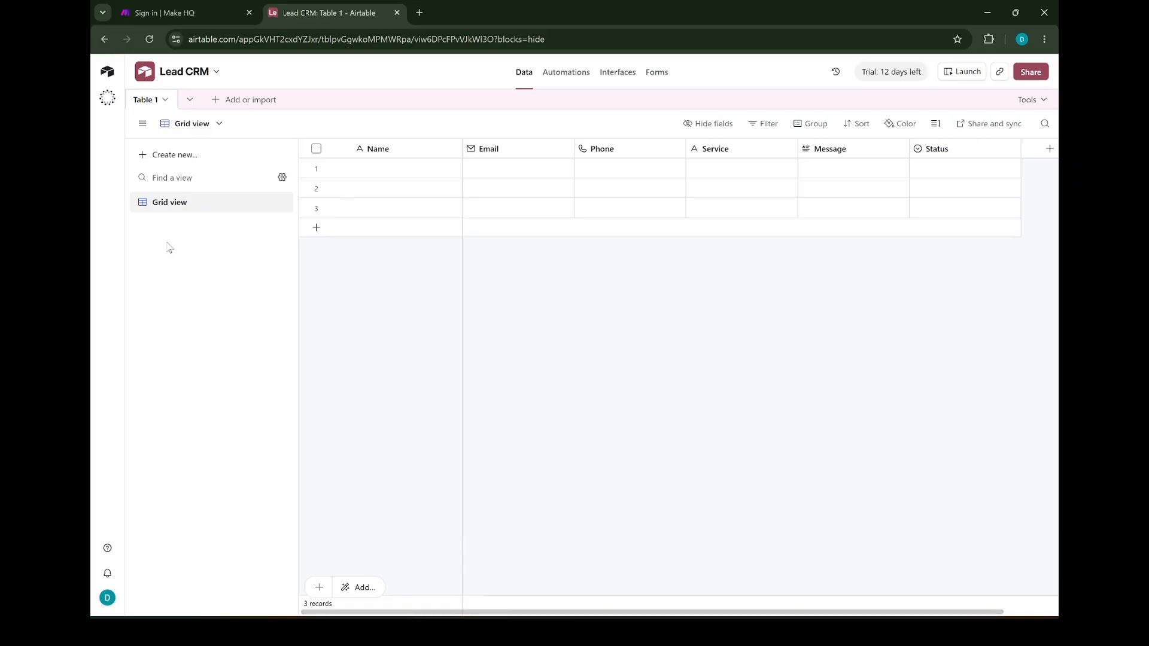
# Create a Kanban view with cards stacked by the Status field
pyautogui.click(151, 158)
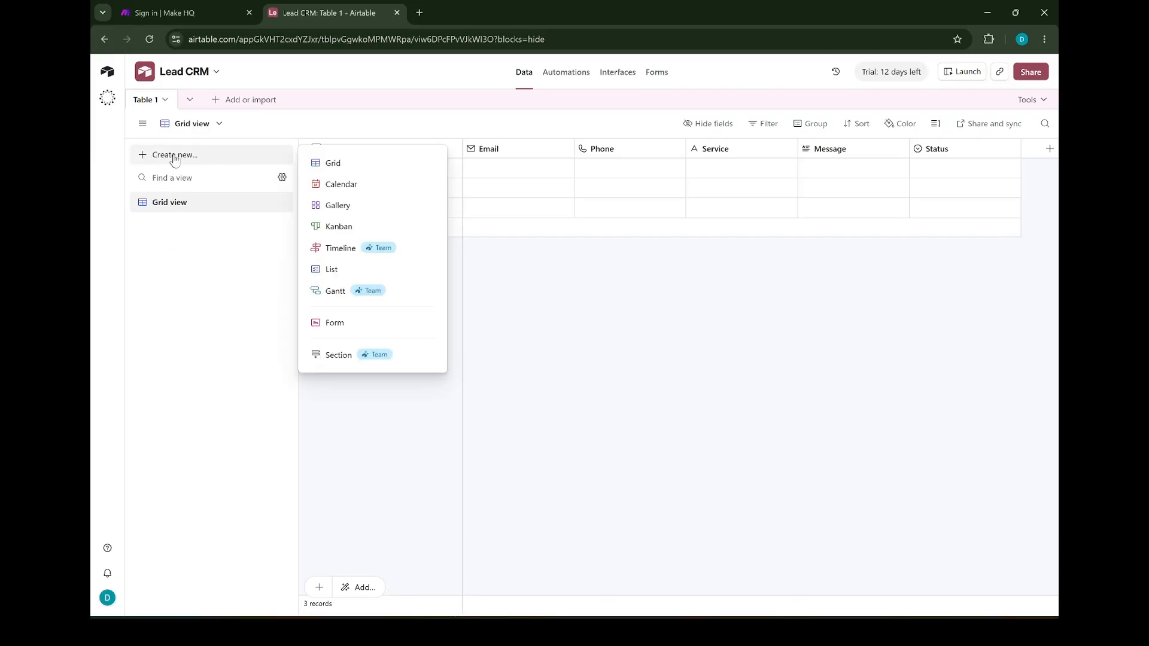
pyautogui.click(345, 230)
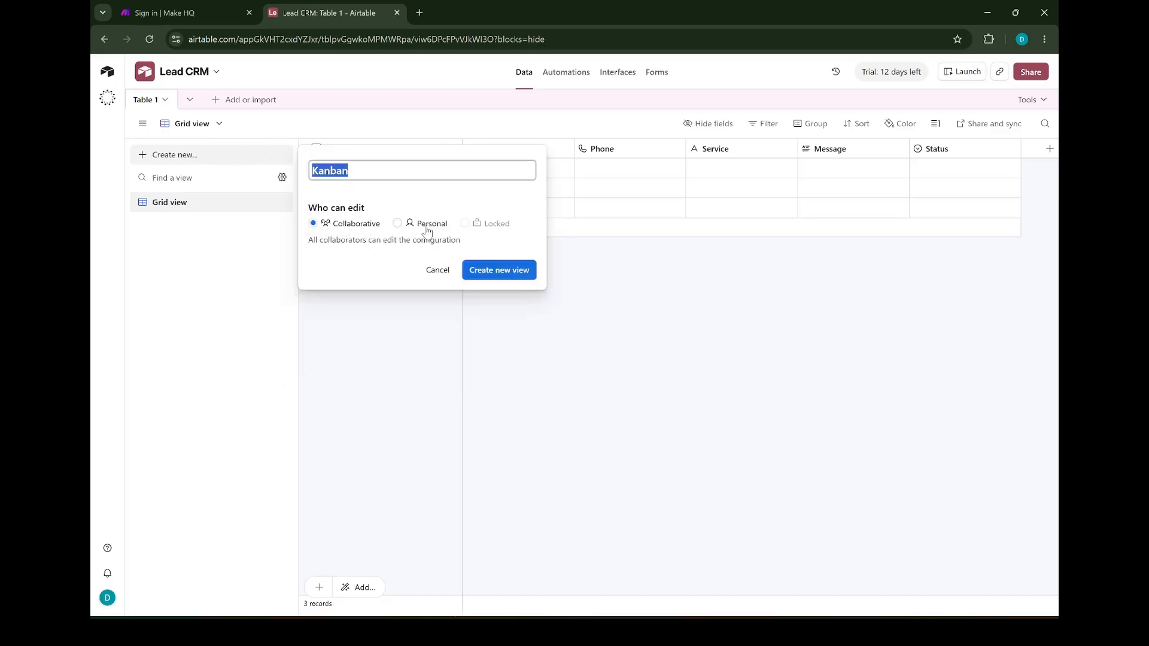
pyautogui.click(496, 270)
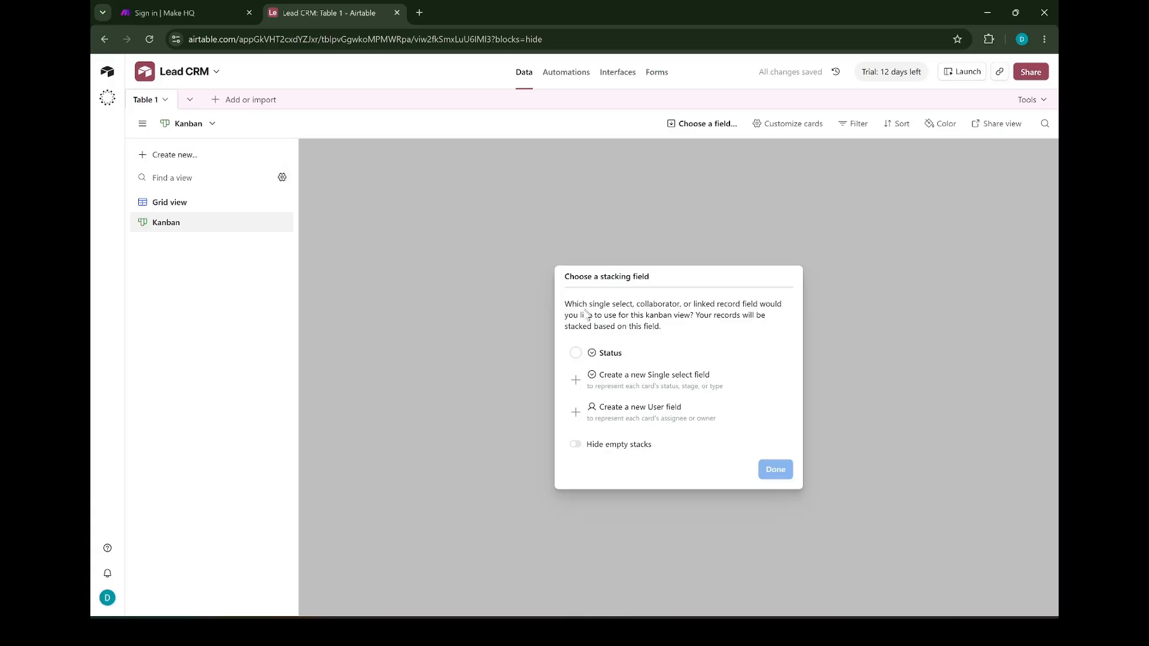
pyautogui.click(575, 352)
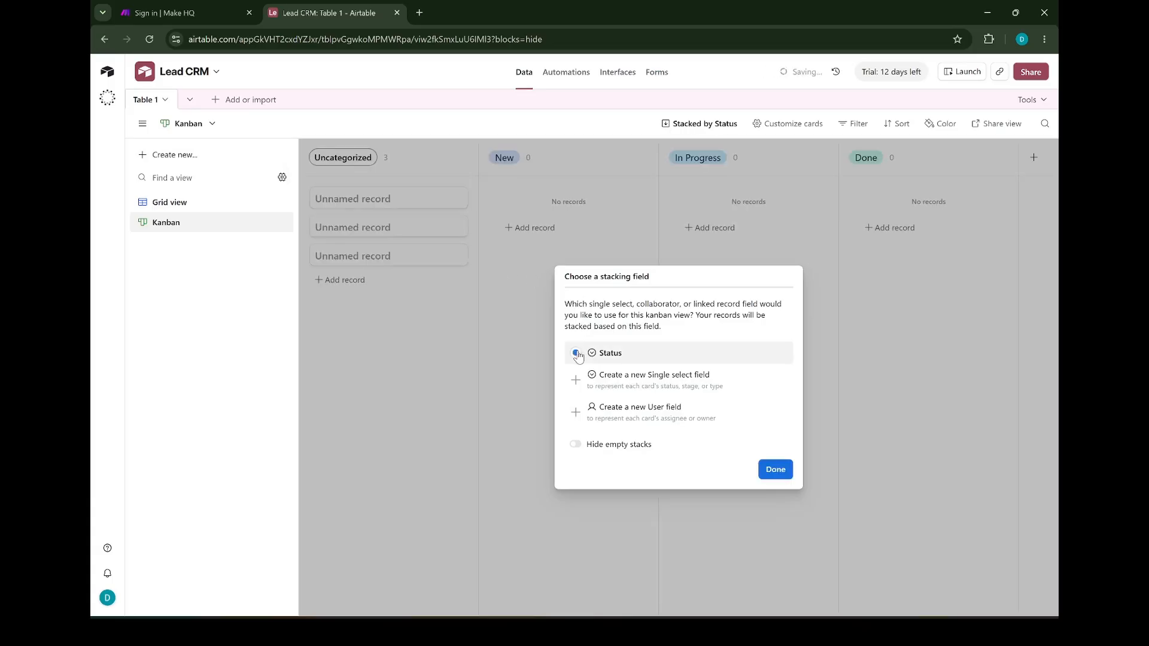
pyautogui.click(772, 469)
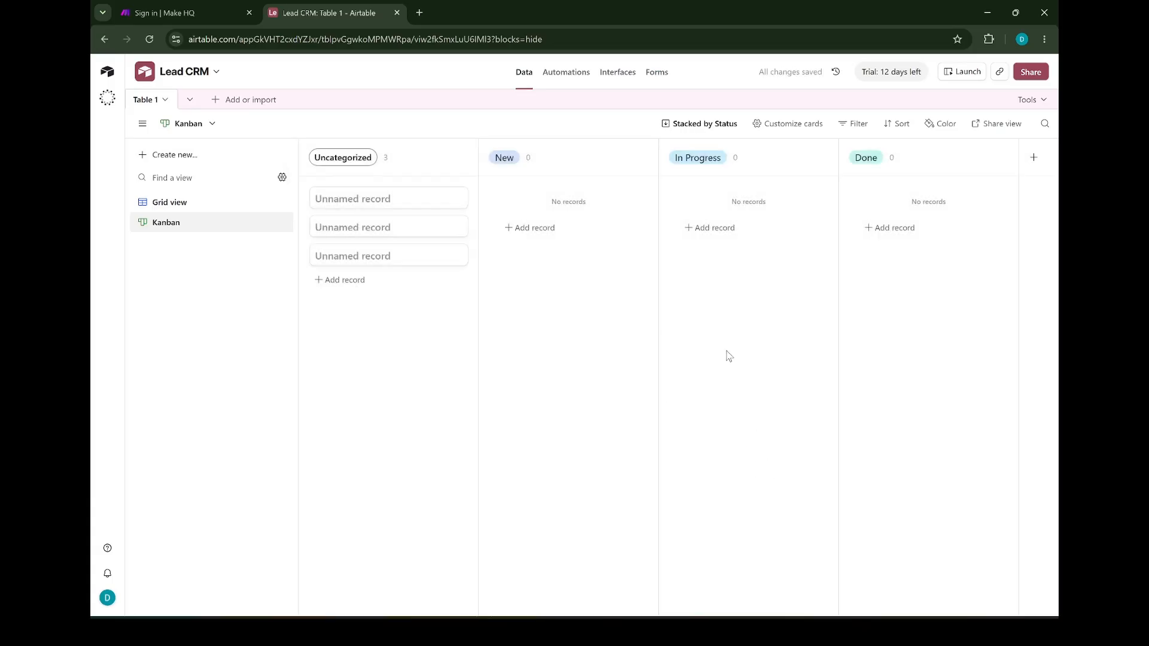
pyautogui.click(395, 200)
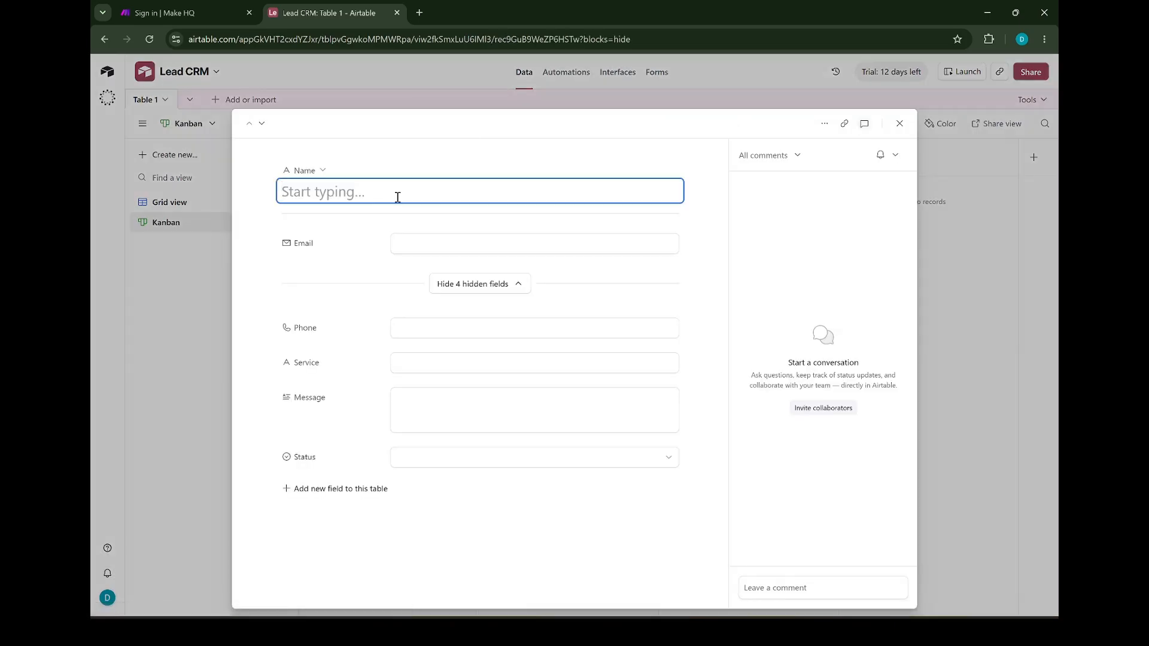
# Name the records John, Mike and Sarah; move the first lead to New, second to In Progress
pyautogui.write('John')
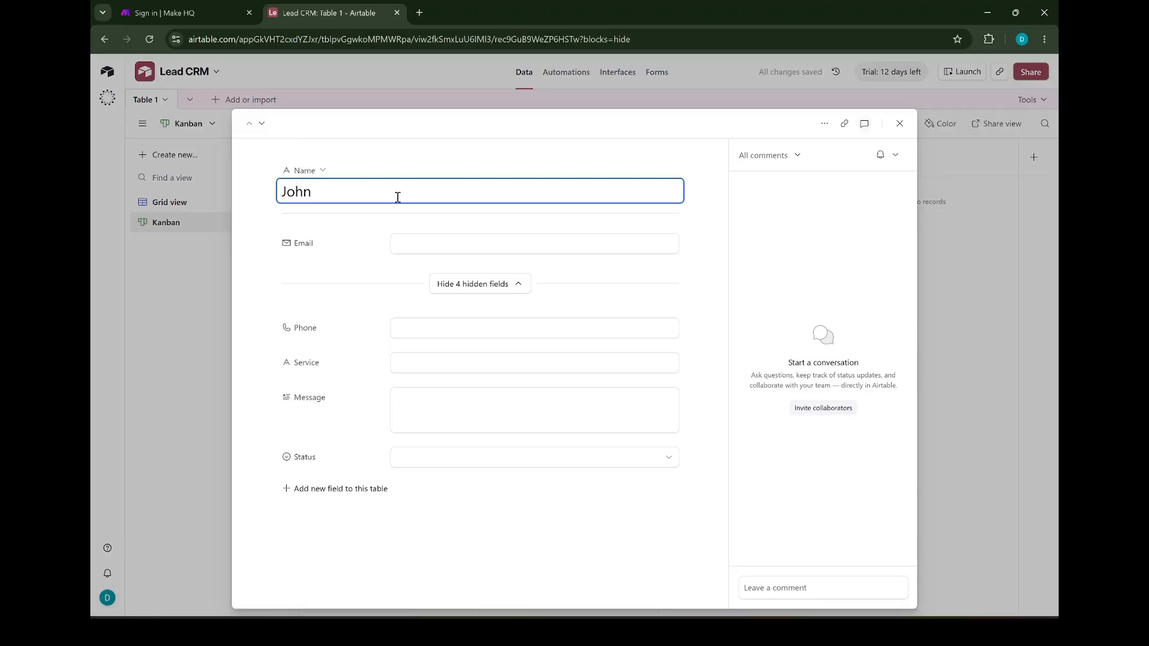
pyautogui.click(899, 124)
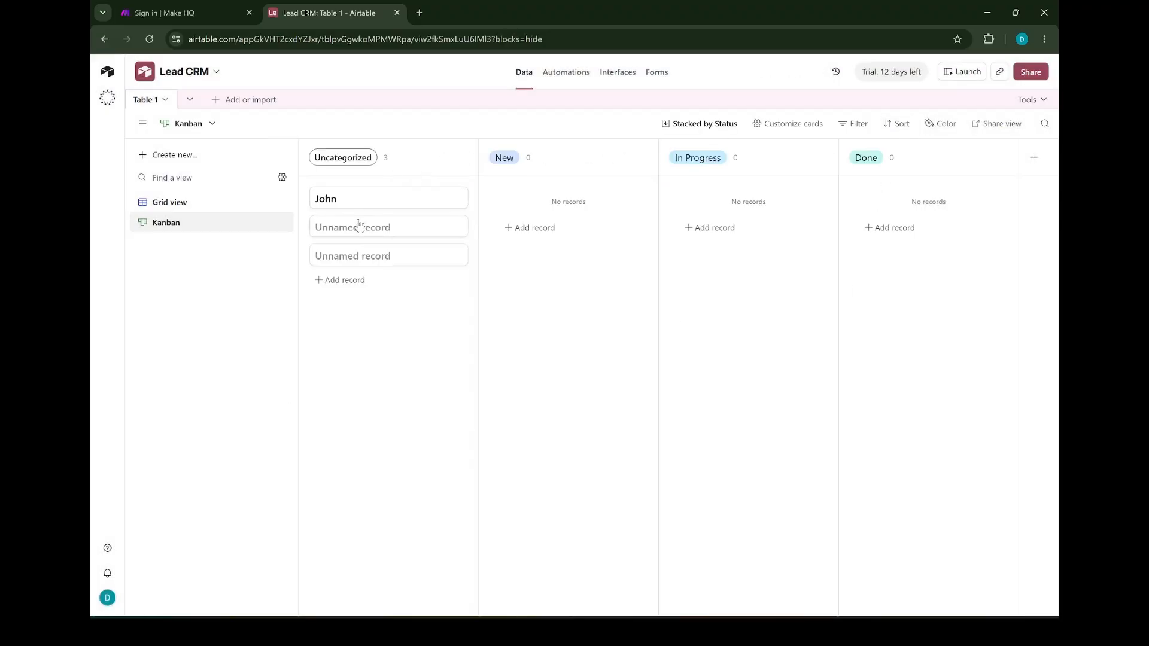
pyautogui.click(360, 227)
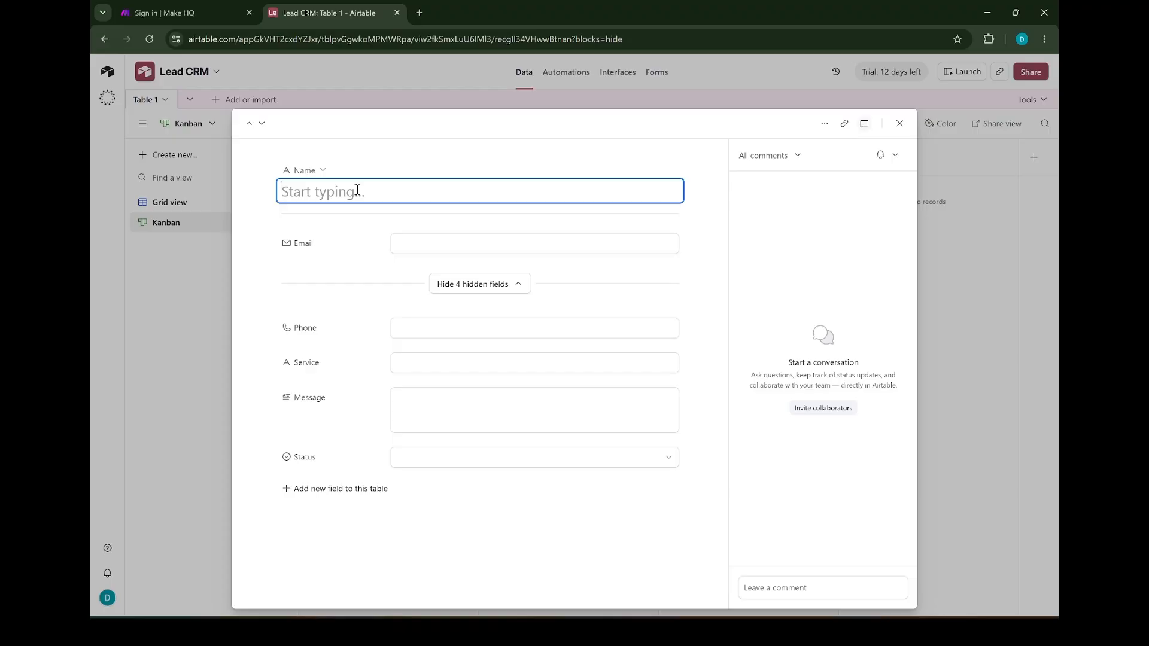
pyautogui.write('Mike')
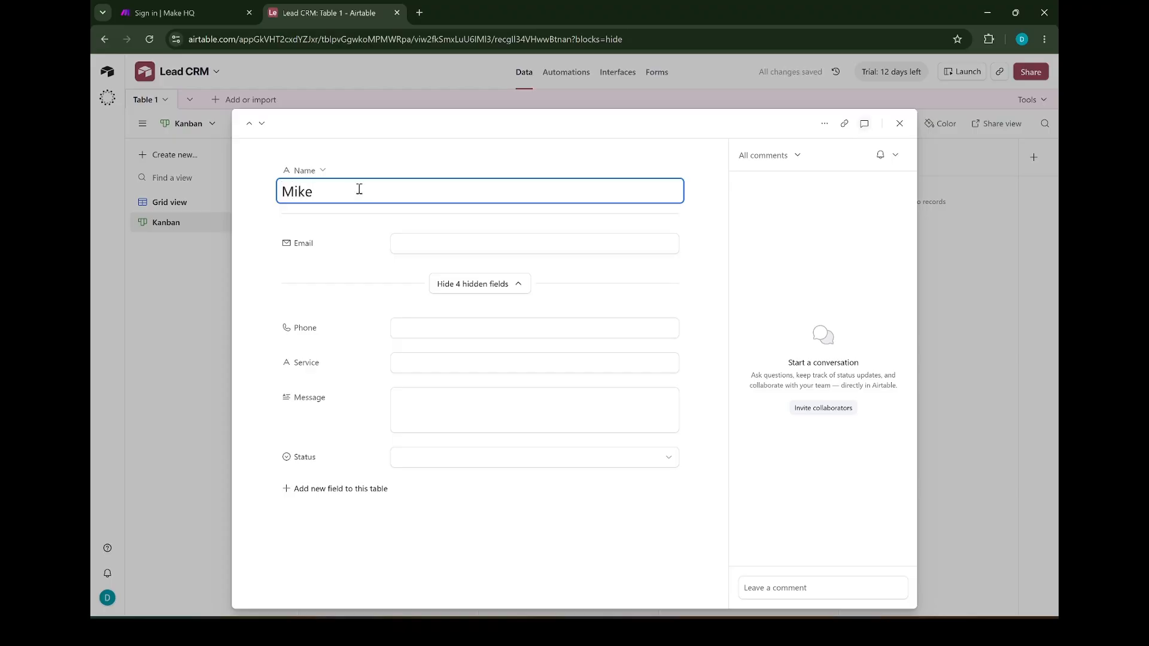
pyautogui.click(898, 123)
pyautogui.click(411, 263)
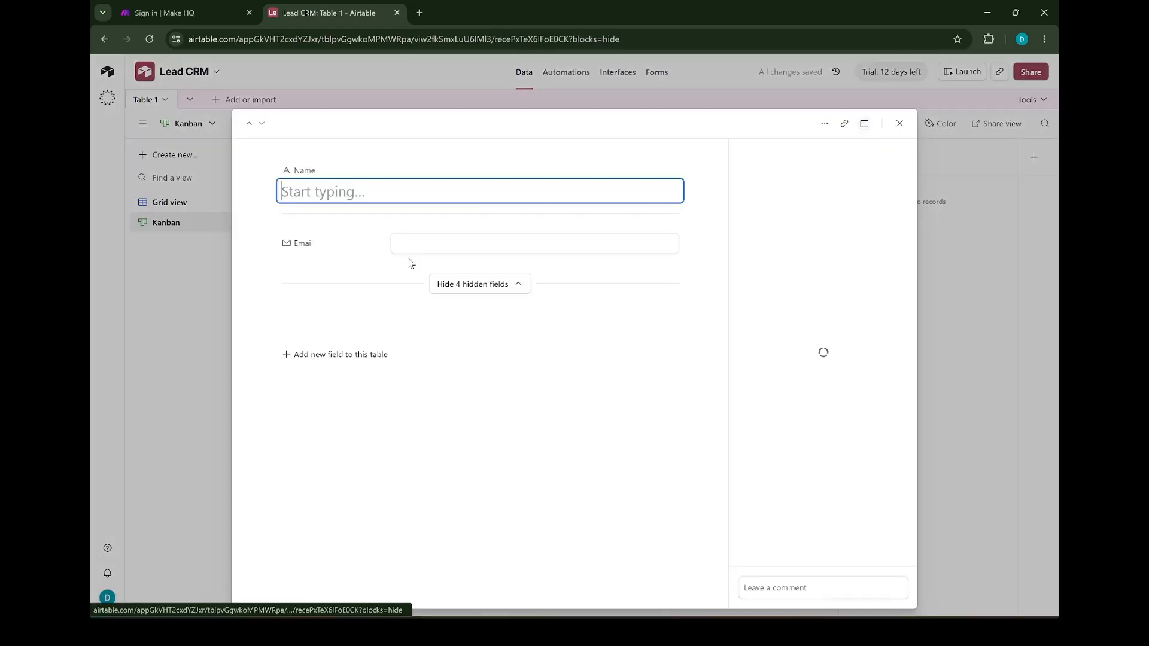
pyautogui.write('Sarah')
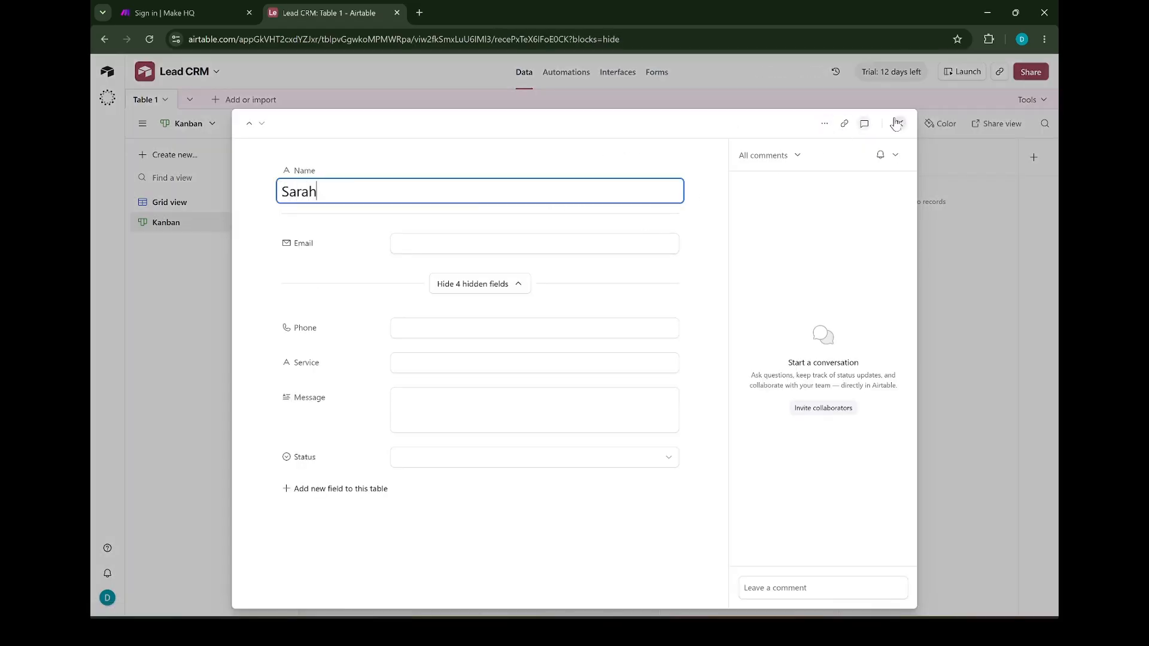
pyautogui.click(898, 123)
pyautogui.moveTo(385, 199); pyautogui.dragTo(576, 194)
pyautogui.moveTo(426, 200); pyautogui.dragTo(668, 206)
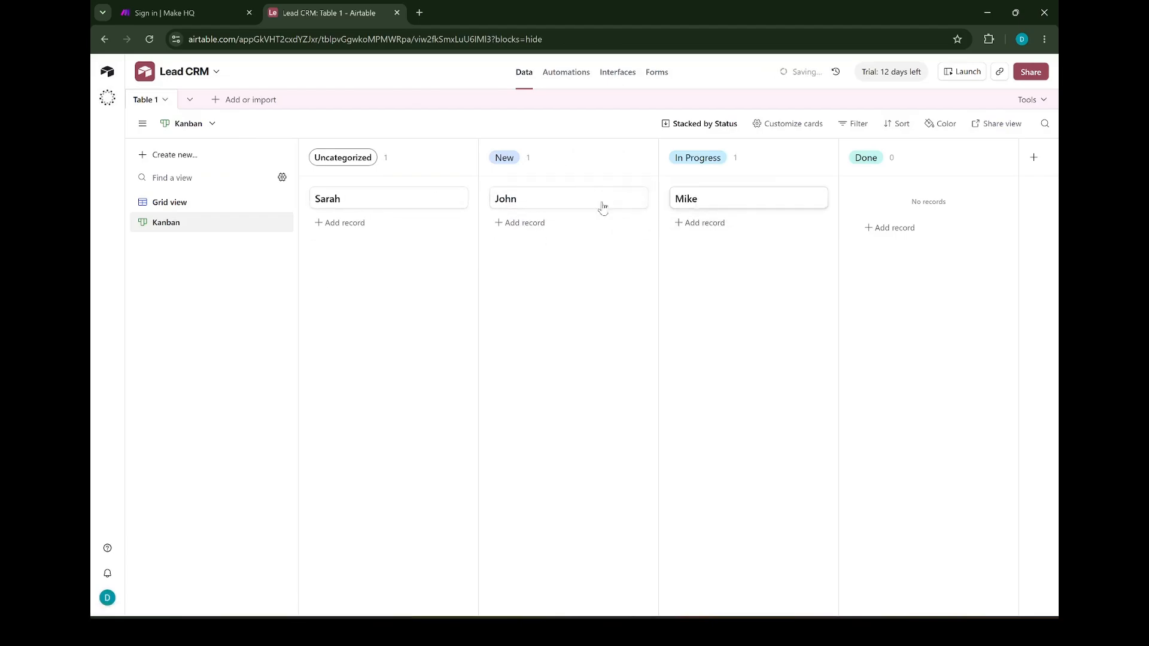
# Move the third lead card from Uncategorized into the Done column
pyautogui.moveTo(357, 203); pyautogui.dragTo(909, 199)
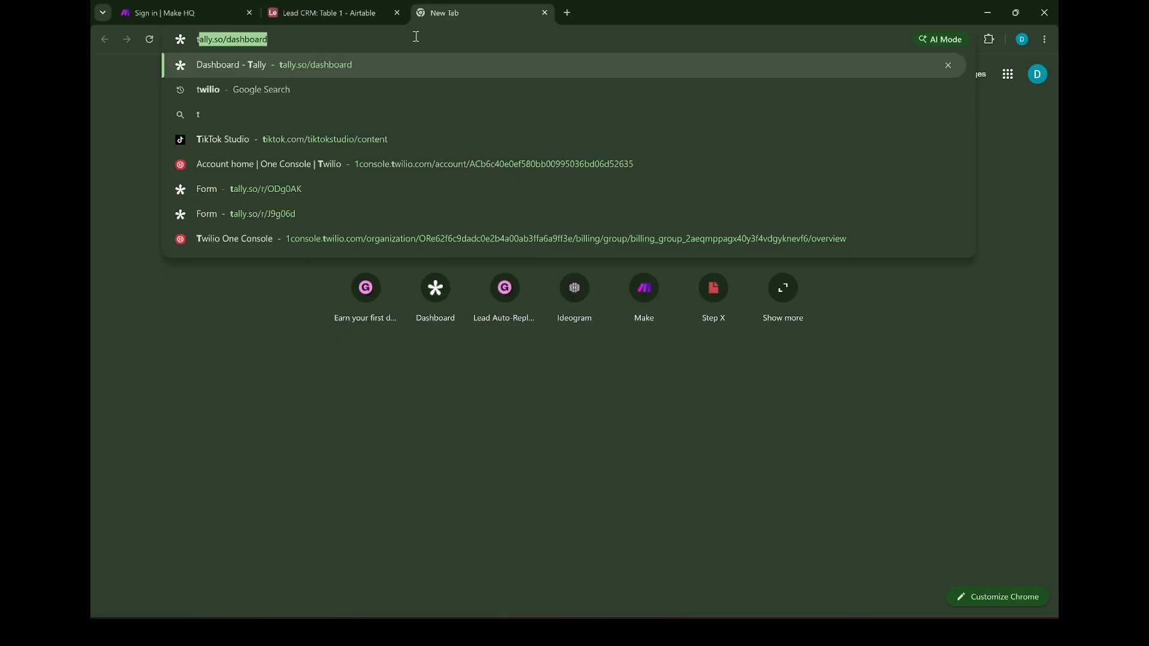
# Open the Tally dashboard and sign in to Tally with the Google account
pyautogui.write('all')
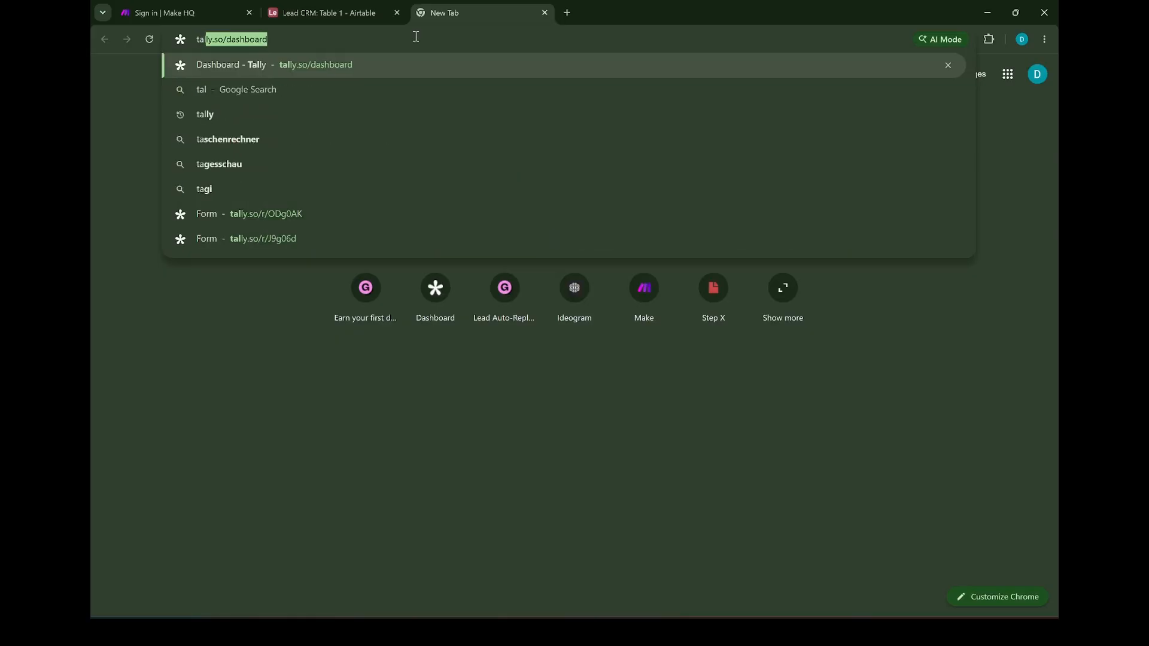
pyautogui.click(353, 66)
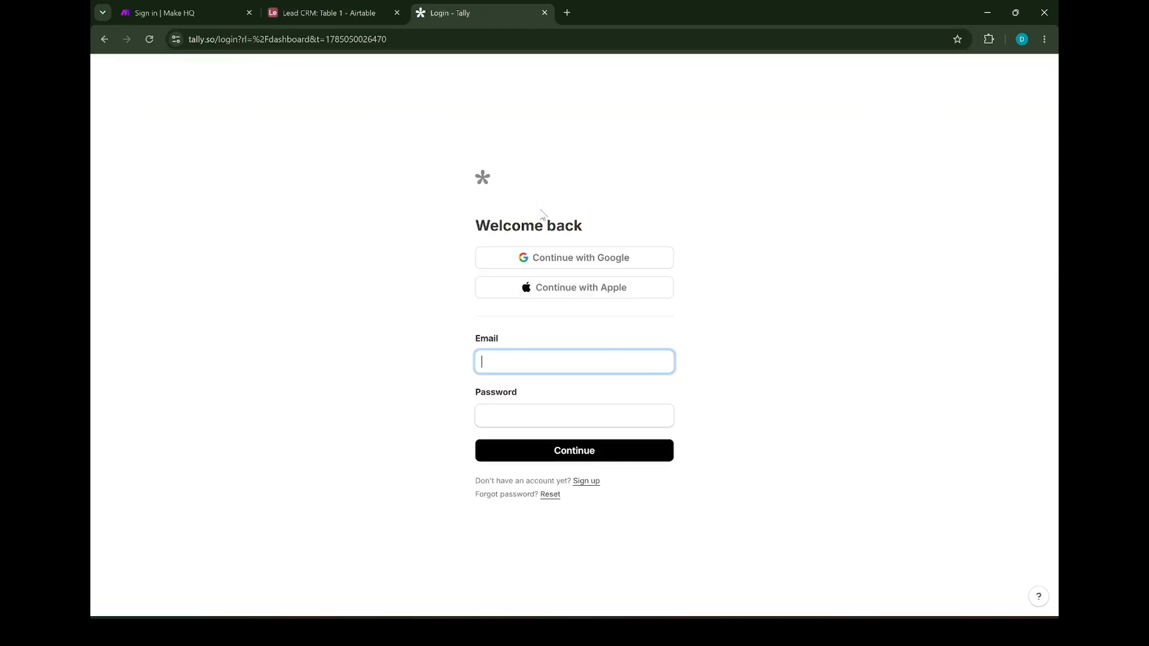
pyautogui.click(551, 257)
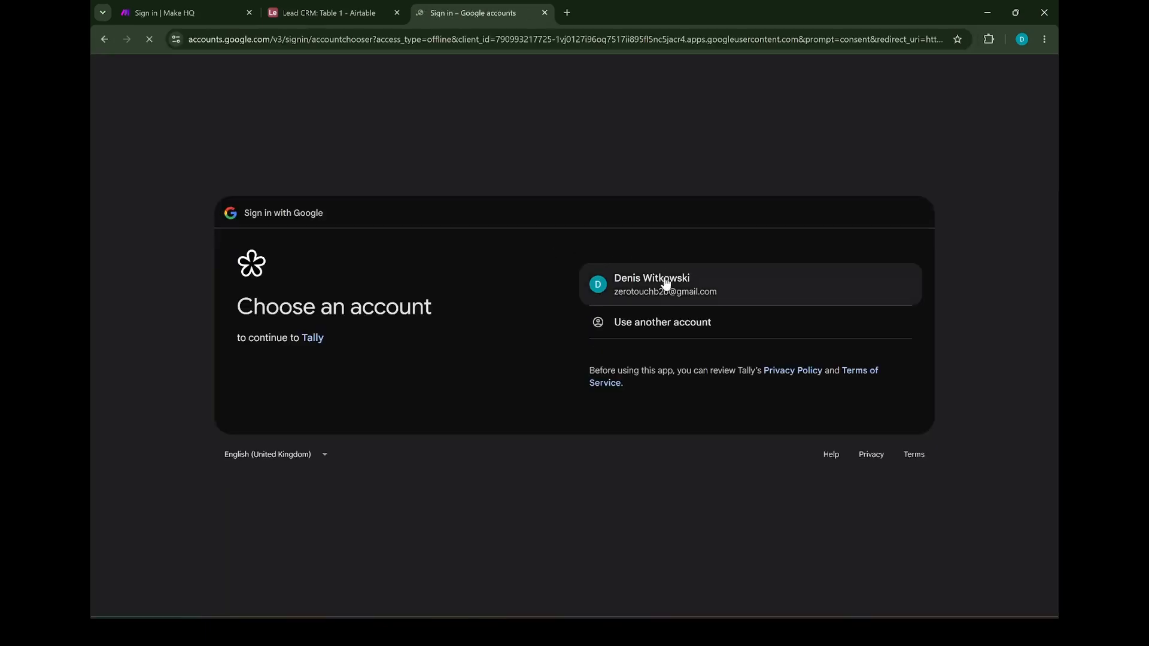
pyautogui.click(668, 282)
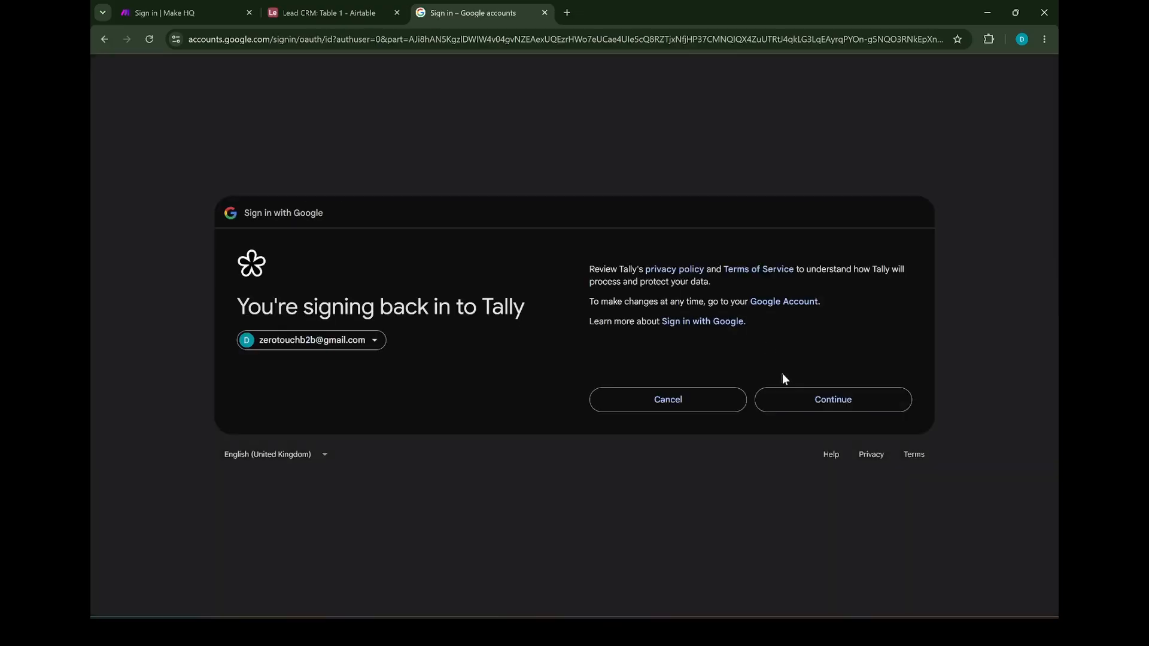
pyautogui.click(787, 398)
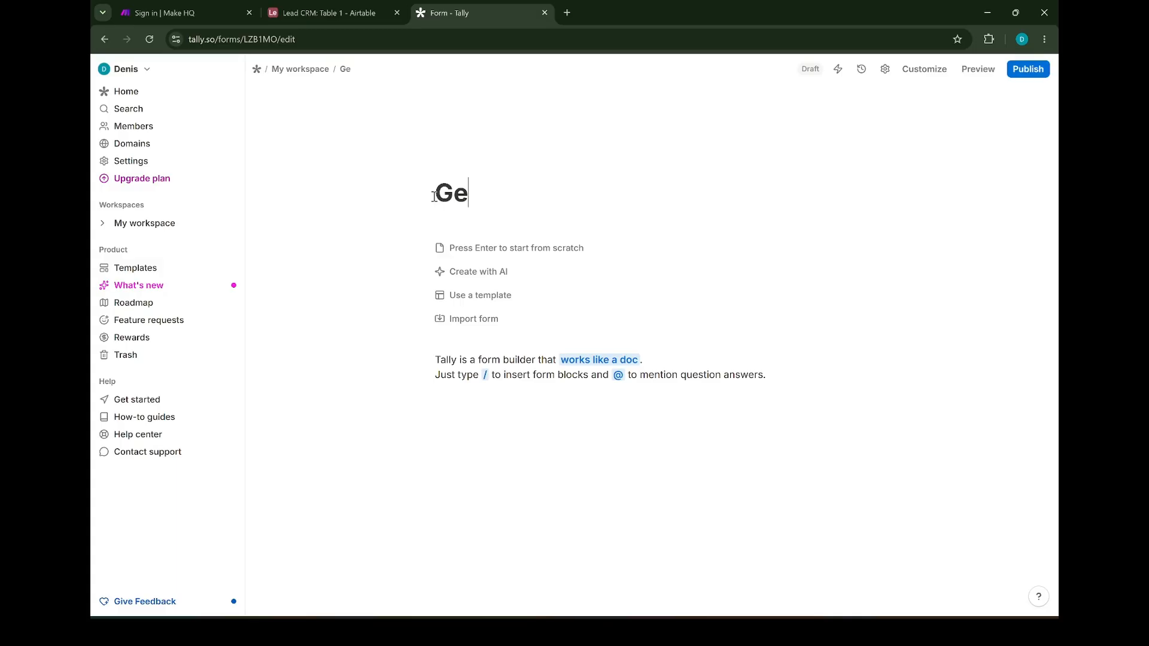
# Start a new form titled 'Get a free quote' with a Short answer question 'Name'
pyautogui.write('t a free q')
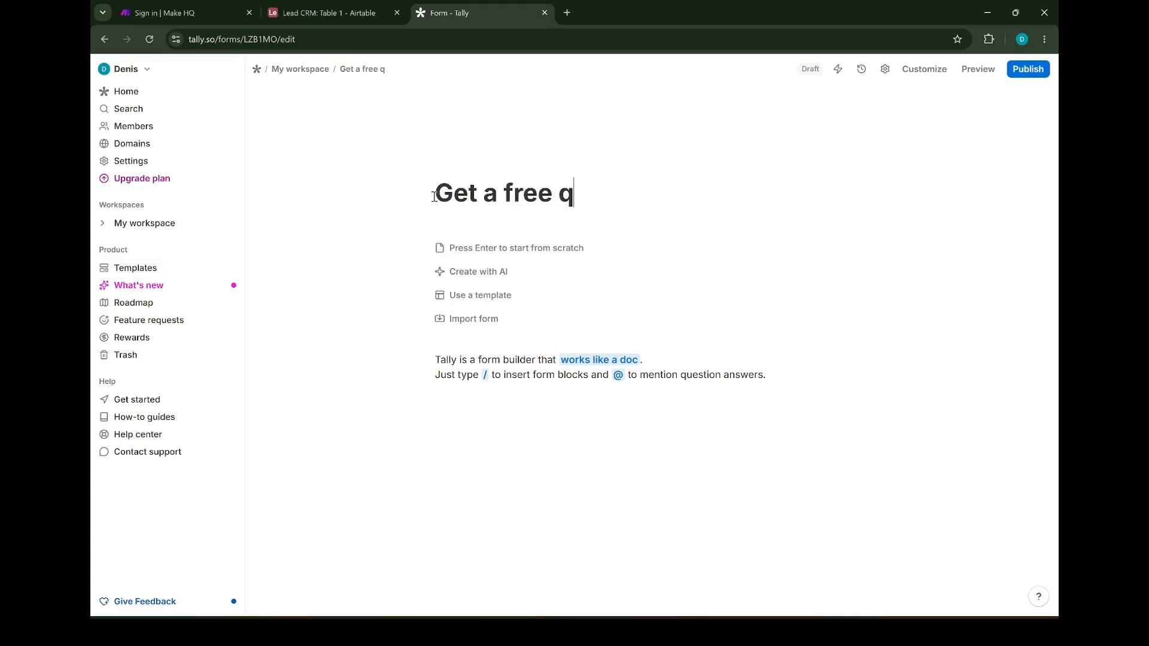
pyautogui.write('uote')
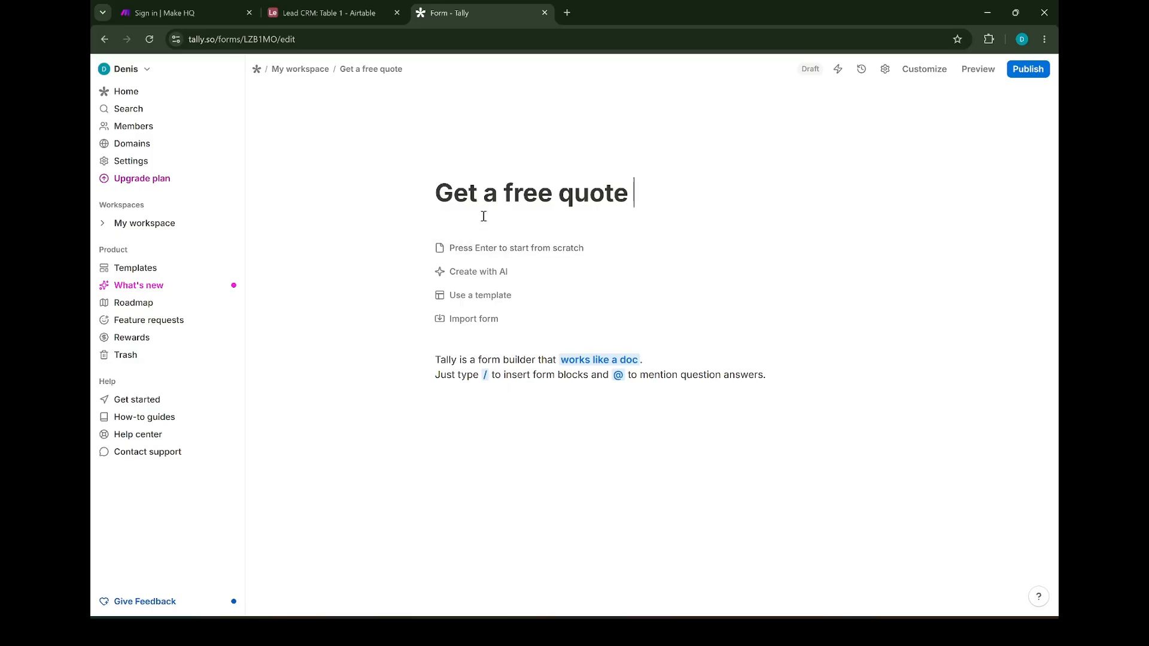
pyautogui.click(473, 249)
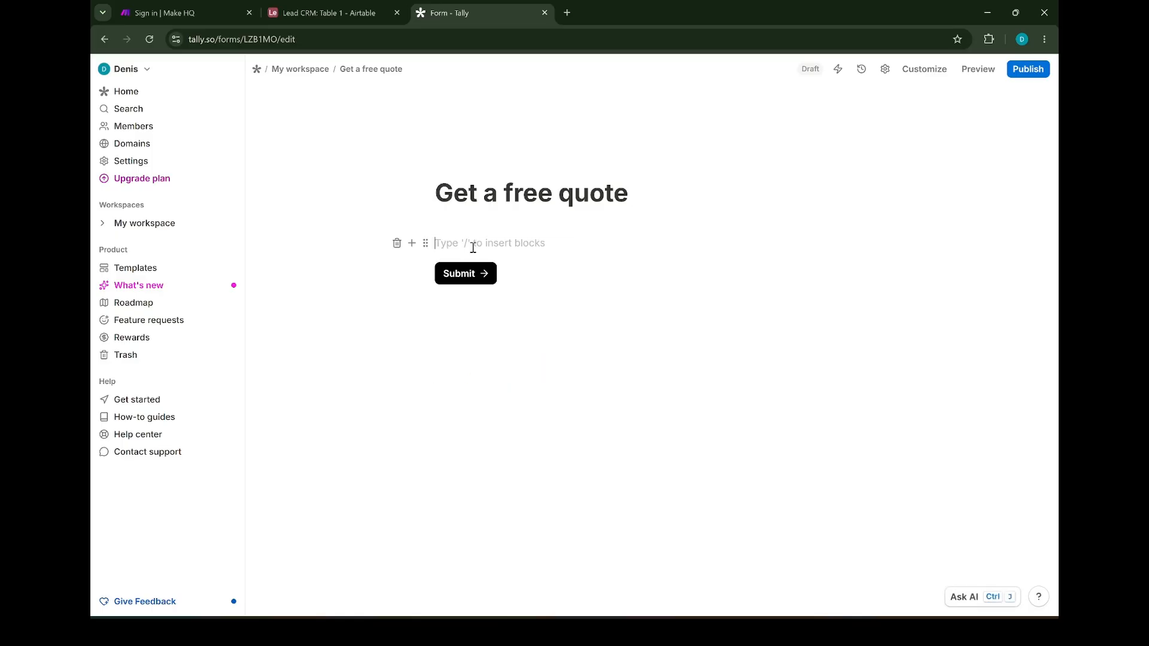
pyautogui.click(412, 244)
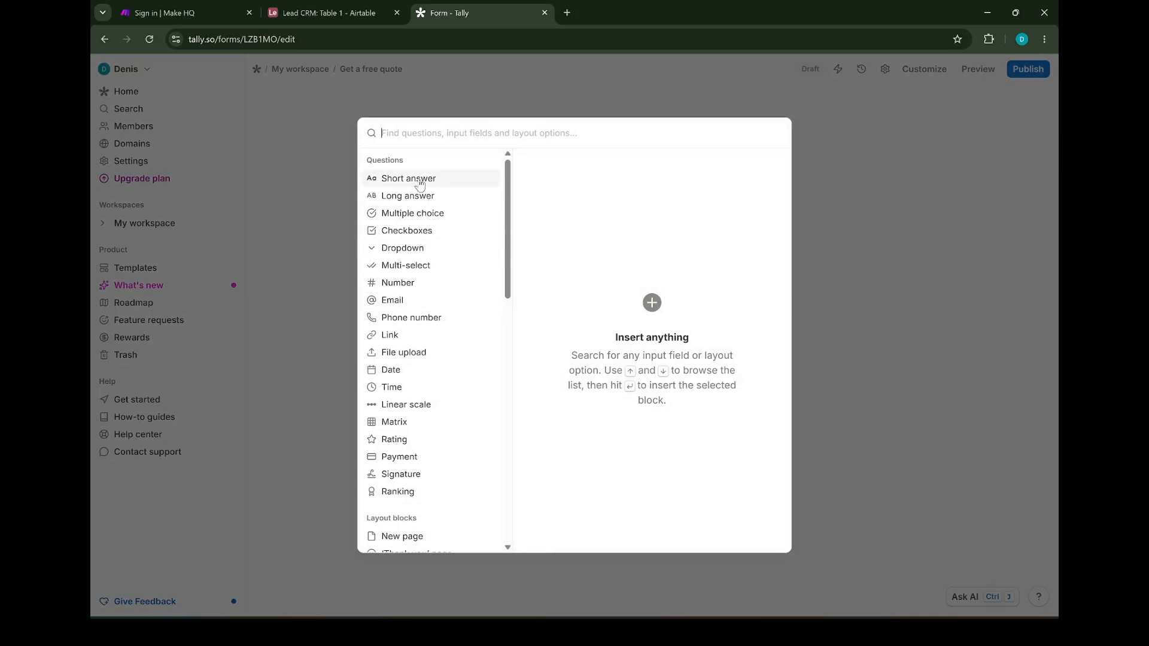
pyautogui.moveTo(420, 185)
pyautogui.press('Return')
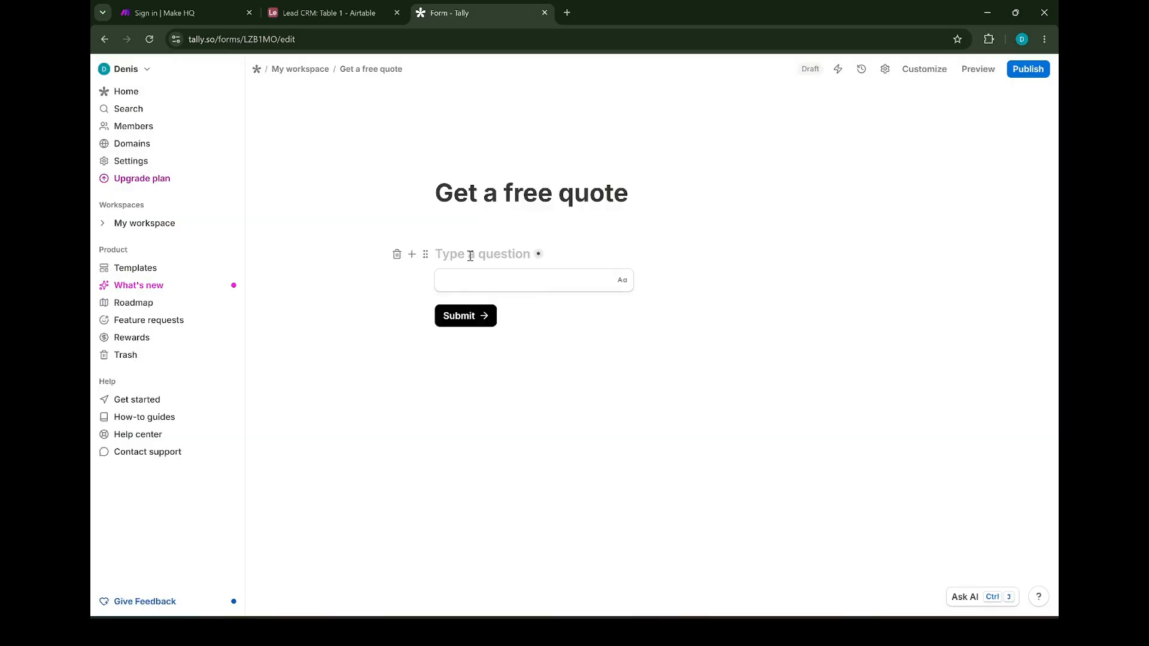
pyautogui.write('Name')
# Add an Email question titled 'Email' below Name
pyautogui.click(411, 281)
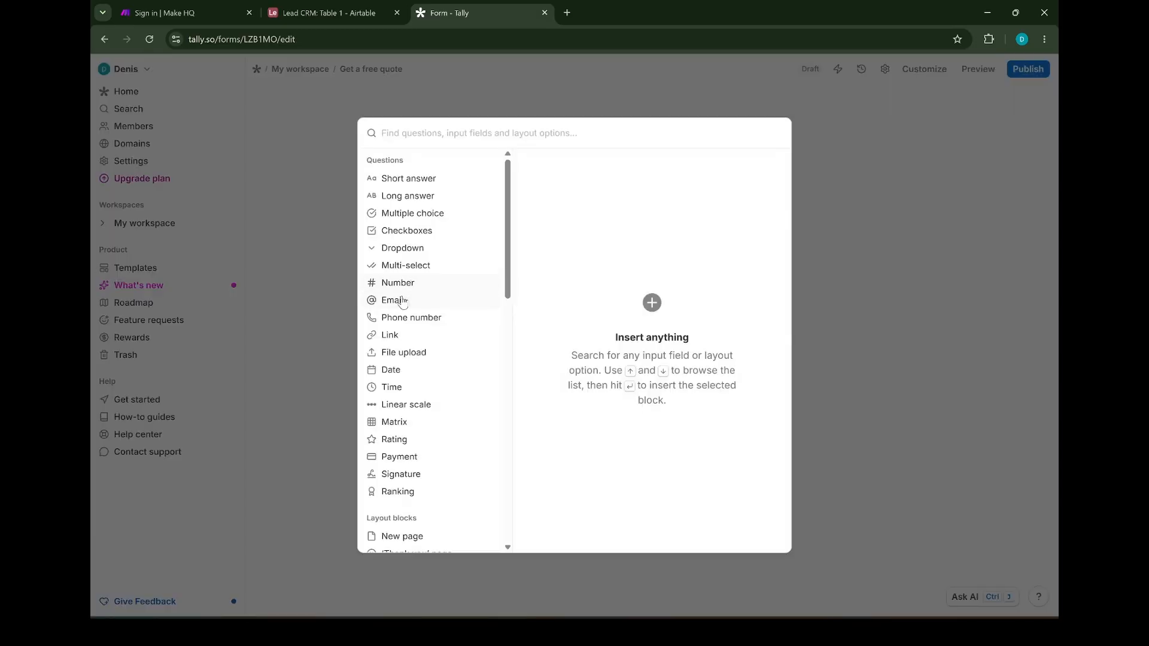
pyautogui.moveTo(459, 291)
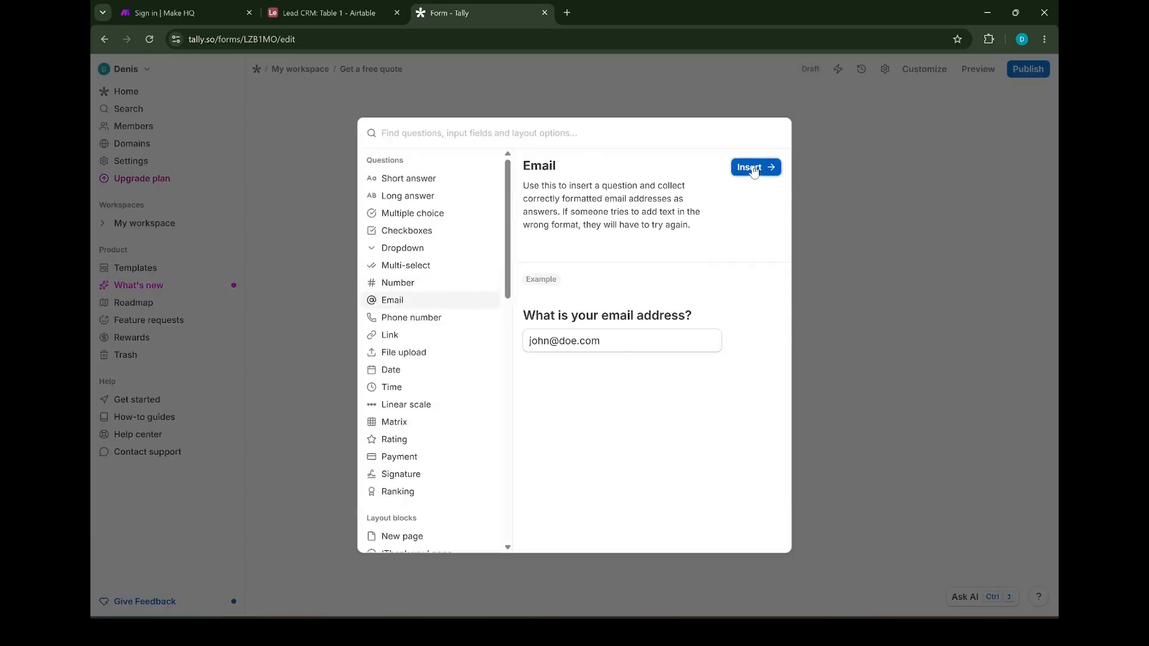
pyautogui.click(755, 167)
pyautogui.write('Email')
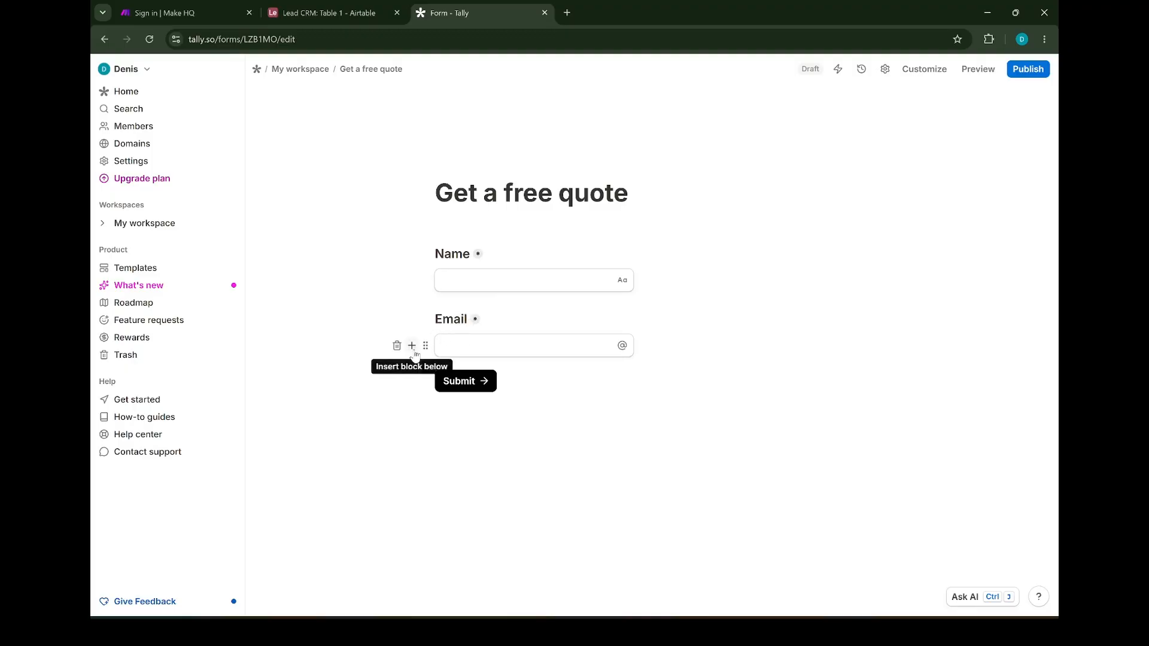
pyautogui.click(412, 345)
# Add a Phone number question 'Phone', short answer 'Service' and long answer 'Message'
pyautogui.moveTo(405, 326)
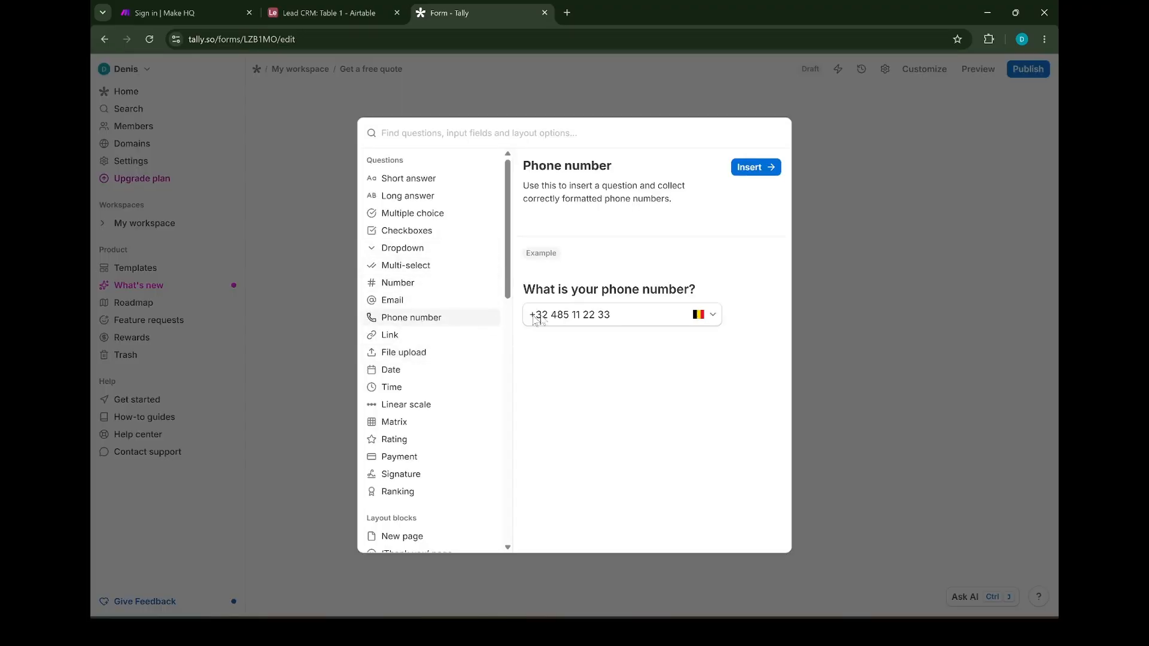
pyautogui.click(753, 168)
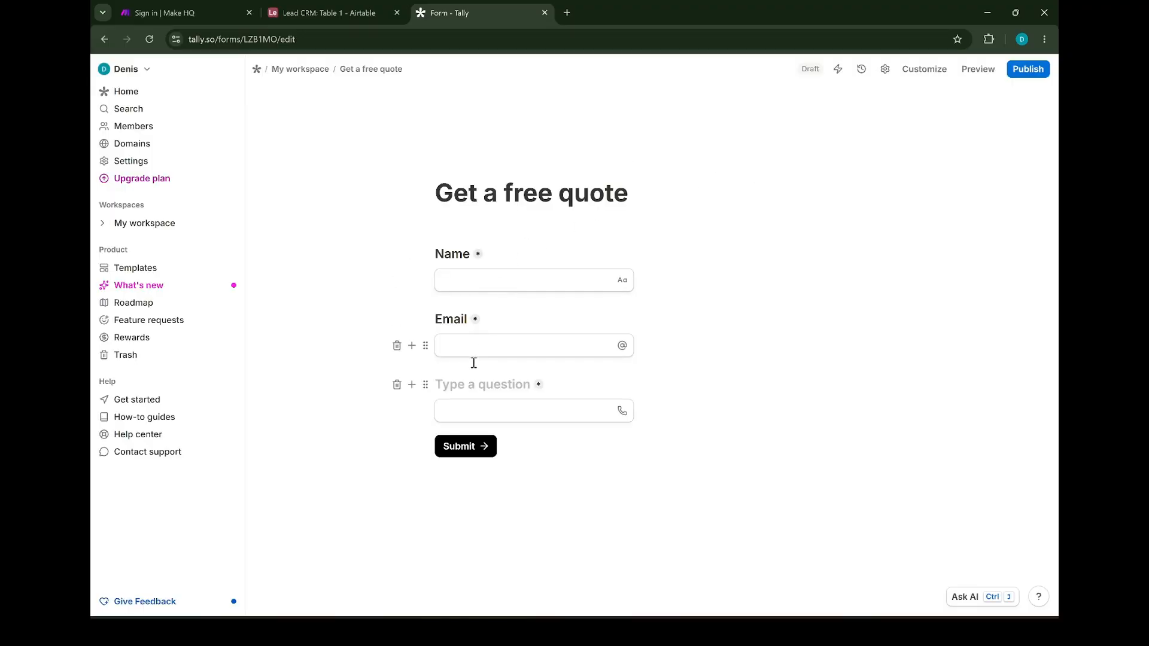
pyautogui.write('Phone')
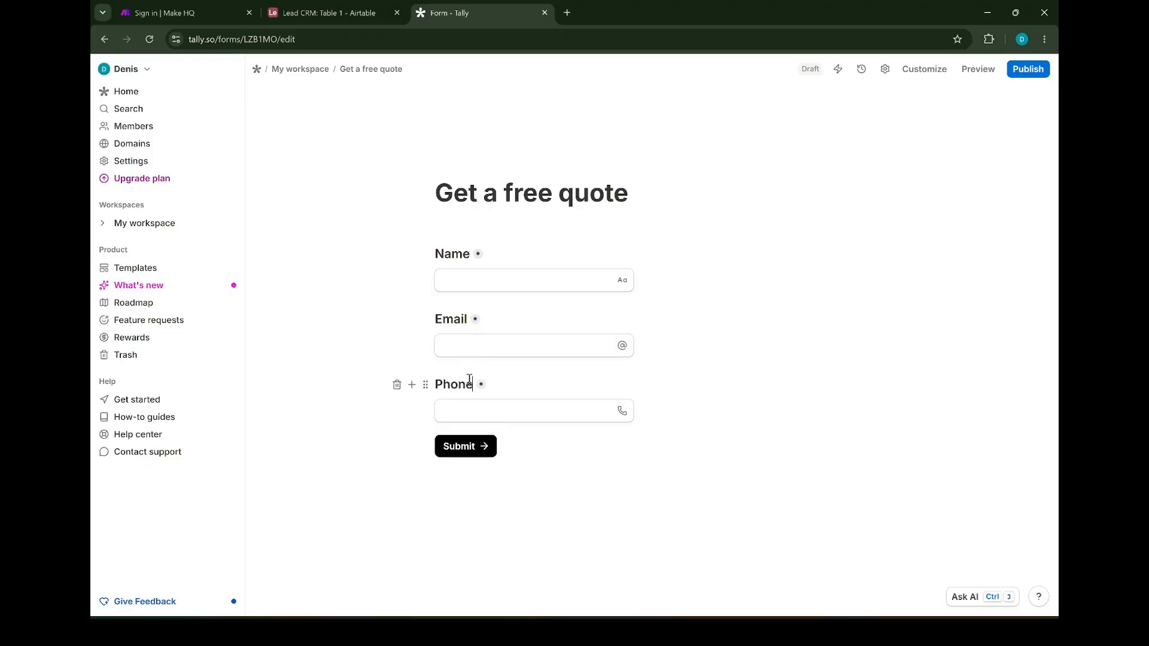
pyautogui.click(411, 384)
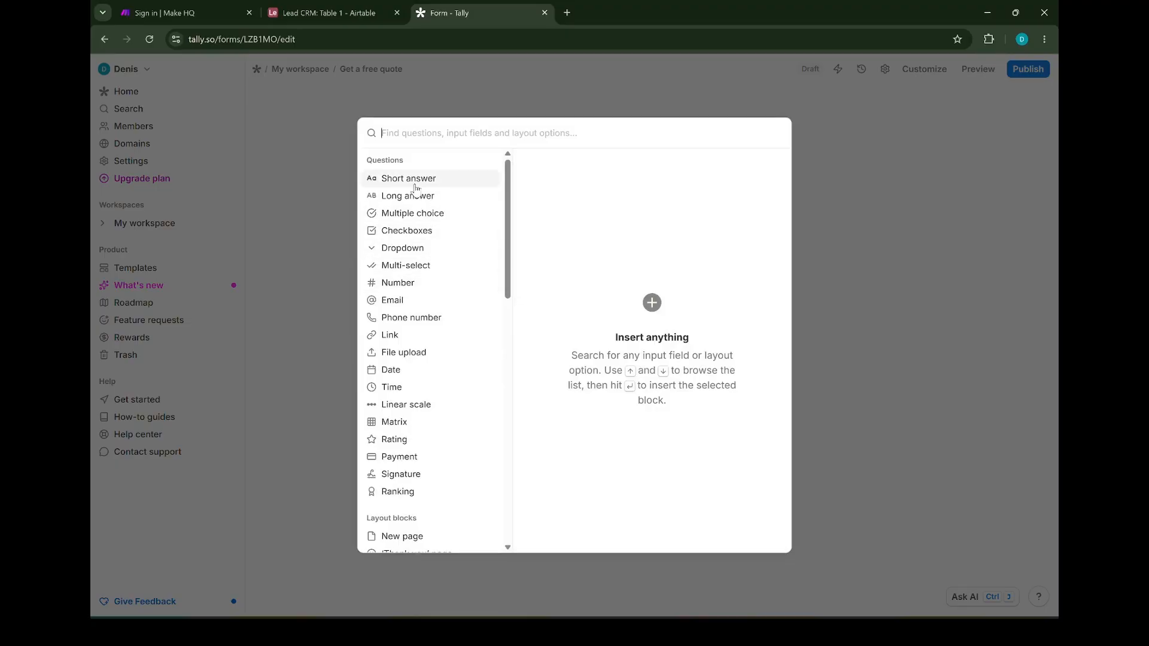
pyautogui.click(578, 333)
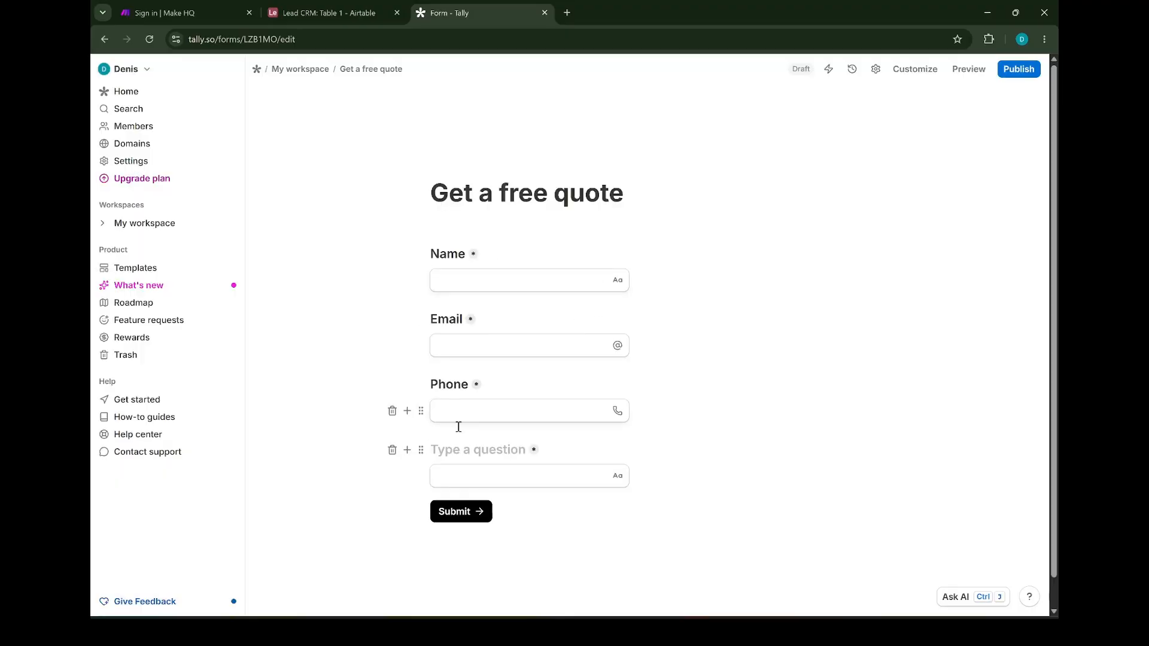
pyautogui.write('Service')
pyautogui.click(407, 450)
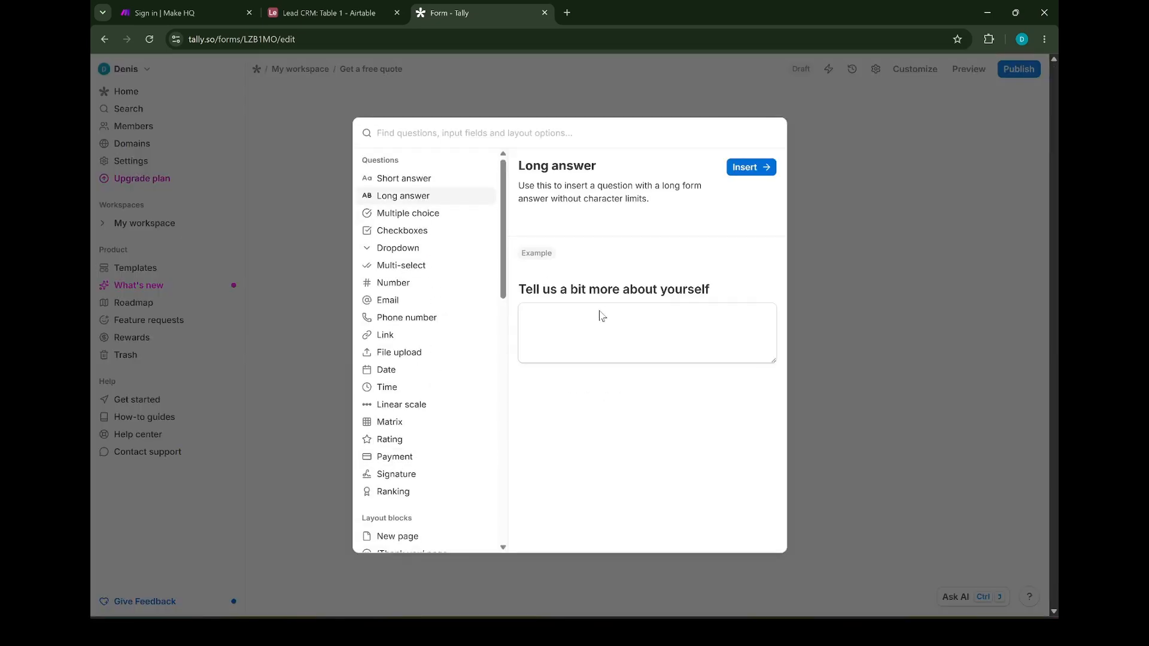
pyautogui.click(746, 167)
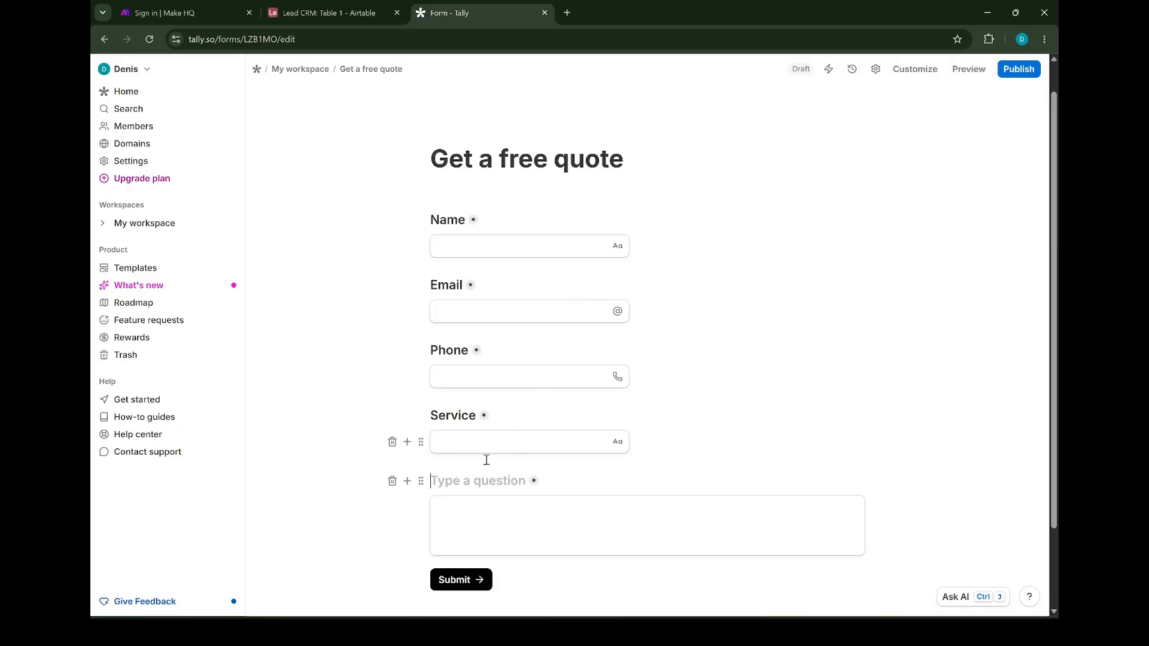
pyautogui.write('Message')
pyautogui.click(458, 582)
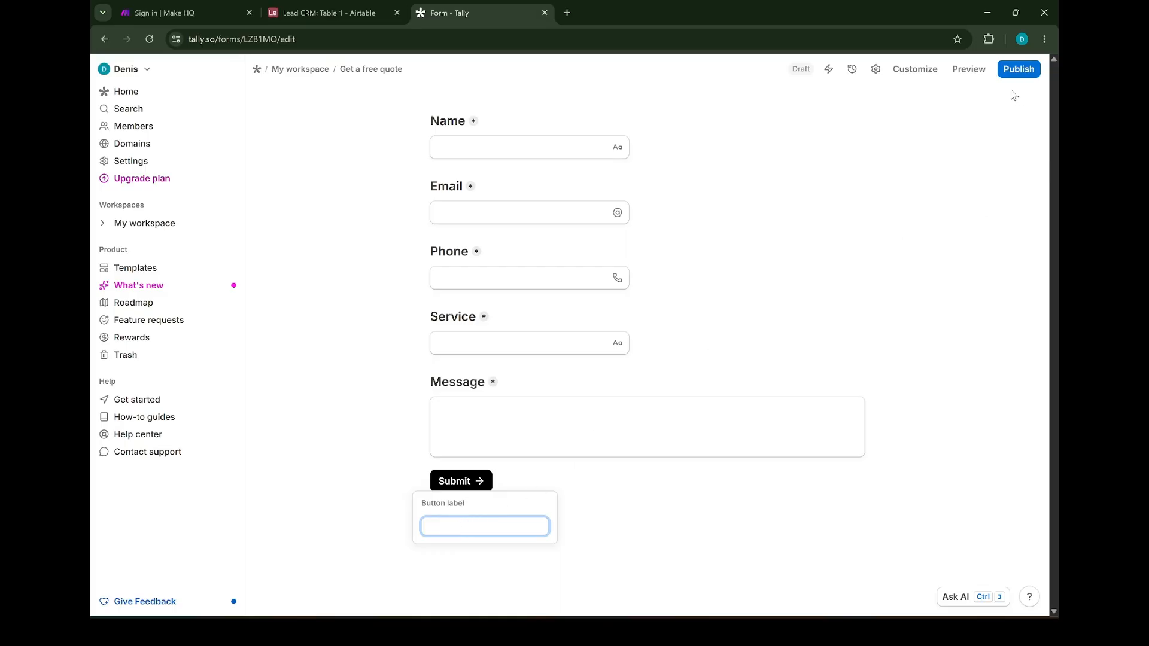
# Publish the Get a free quote form in Tally and copy its share link
pyautogui.click(1017, 69)
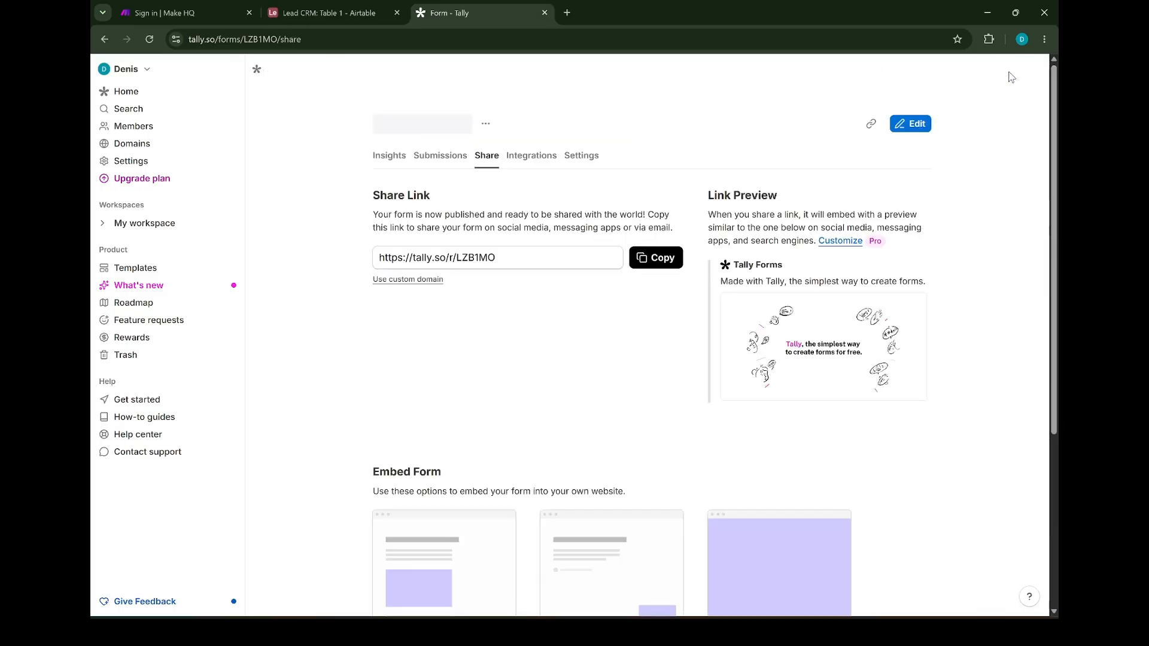
pyautogui.click(658, 258)
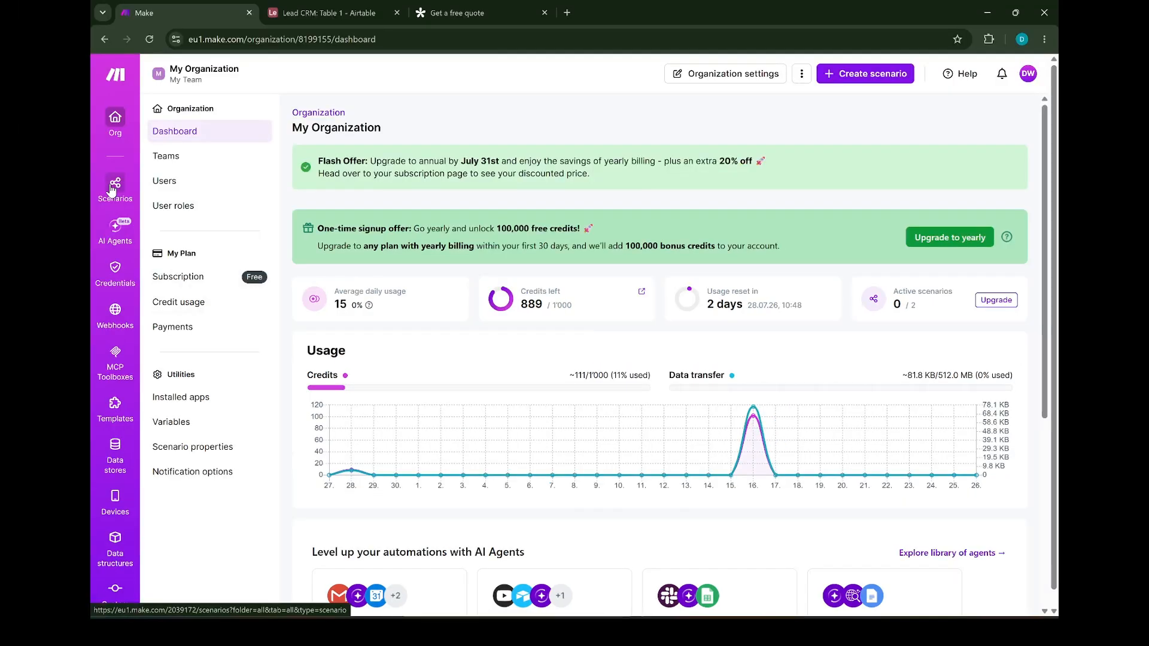
# Create a new scenario starting with Tally Watch New Responses on the My New Response webhook
pyautogui.click(40, 155)
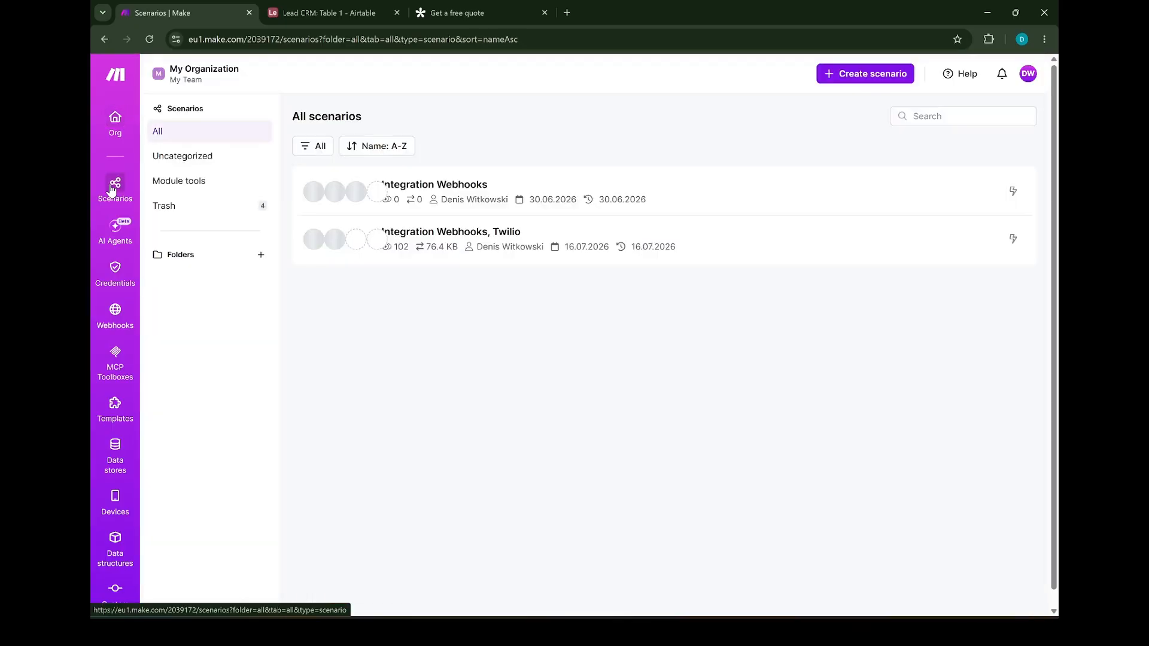
pyautogui.click(835, 80)
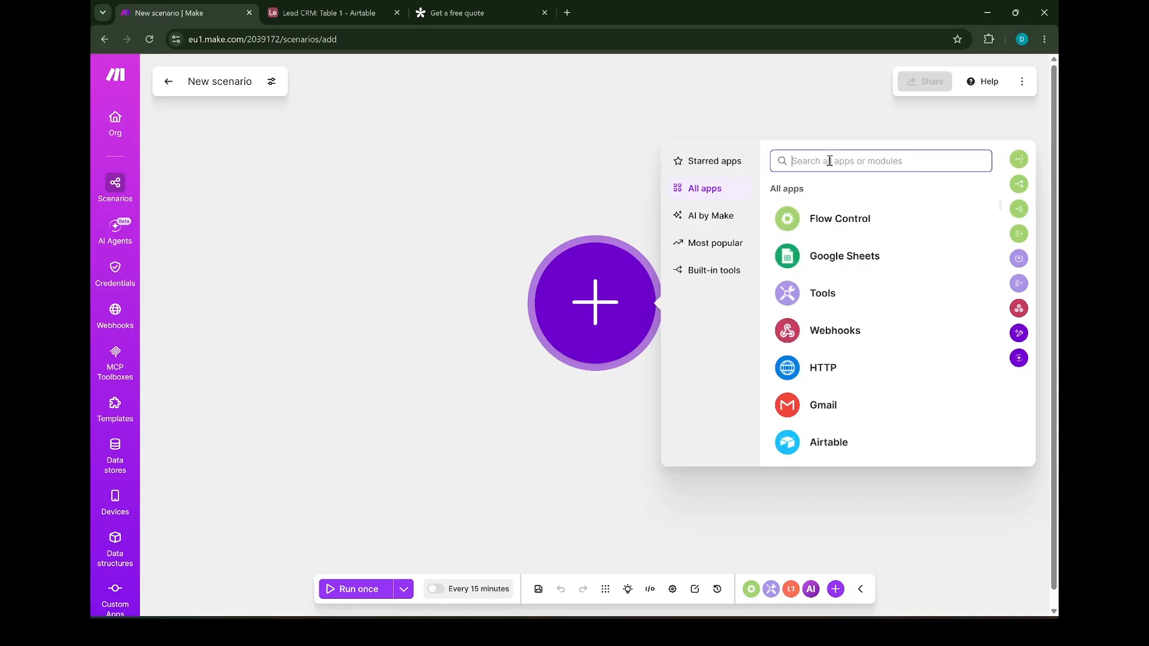
pyautogui.write('tall')
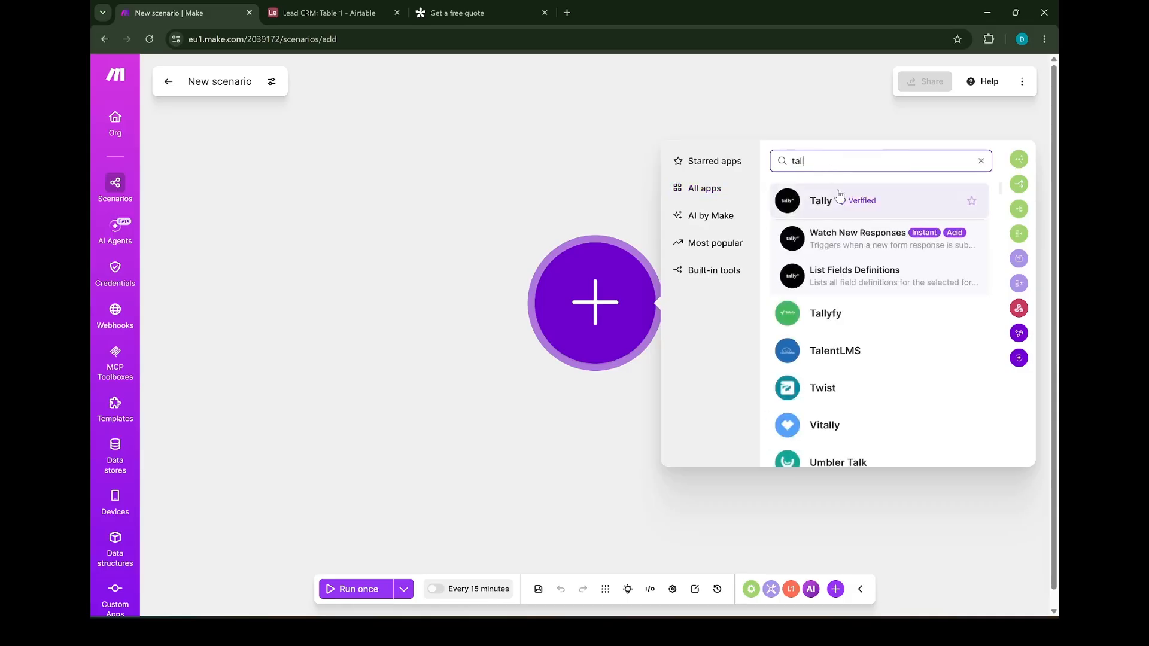
pyautogui.click(838, 198)
pyautogui.click(769, 407)
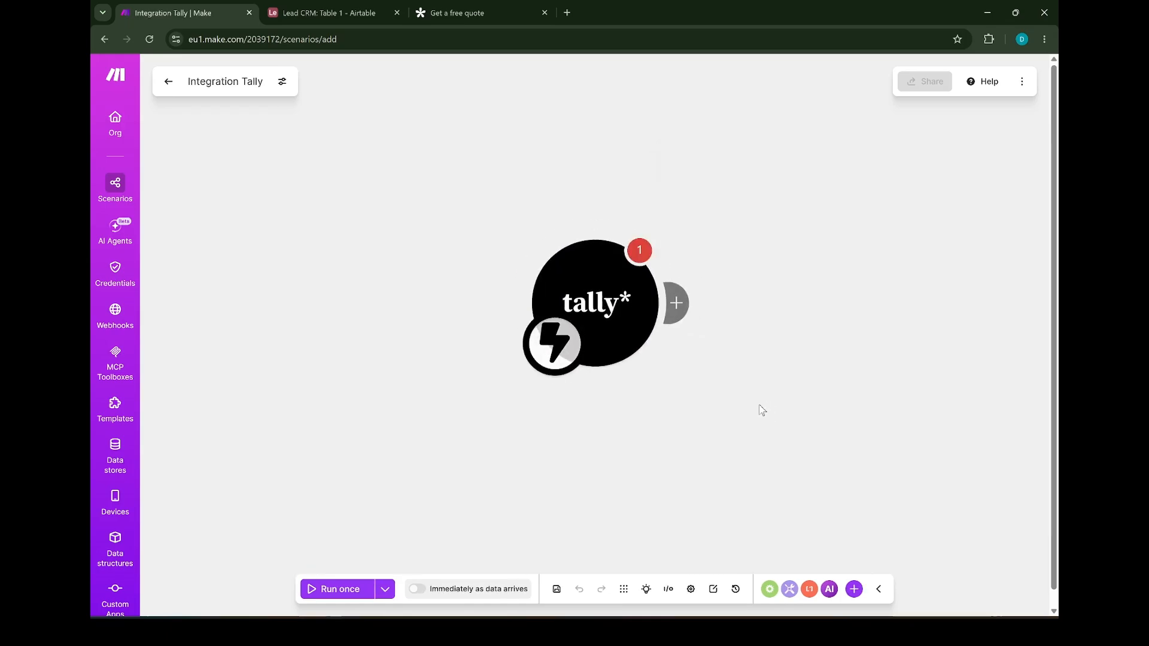
pyautogui.click(794, 299)
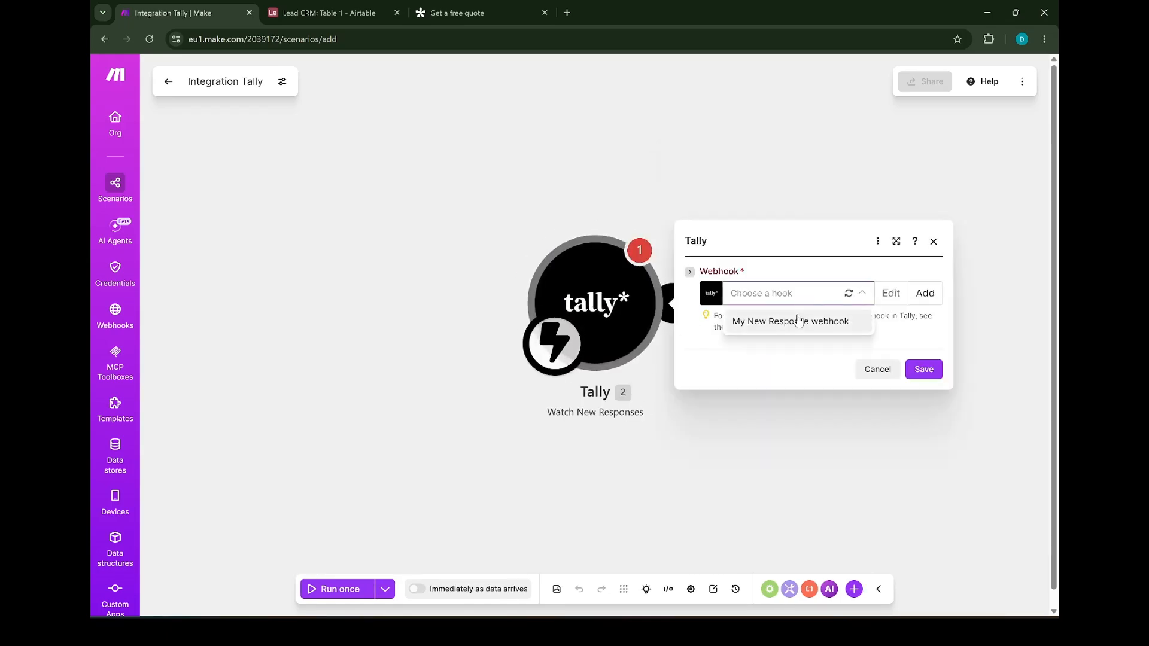
pyautogui.click(798, 321)
pyautogui.click(927, 410)
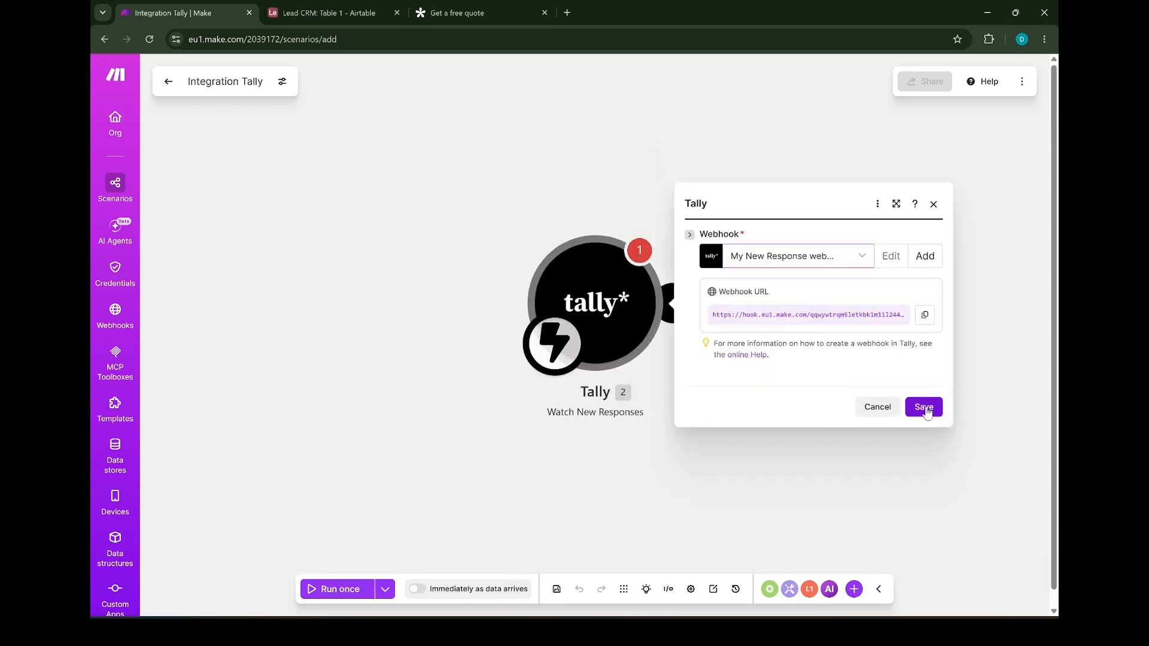
# Add an Airtable Create a Record module after the Tally trigger
pyautogui.moveTo(694, 300)
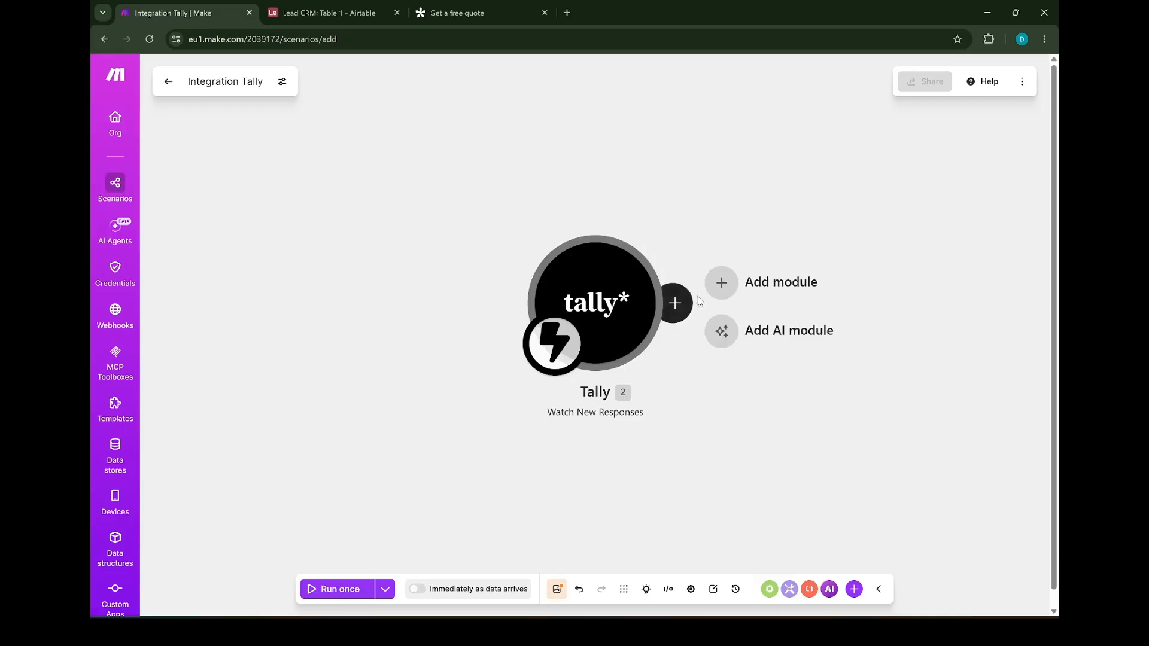
pyautogui.click(721, 284)
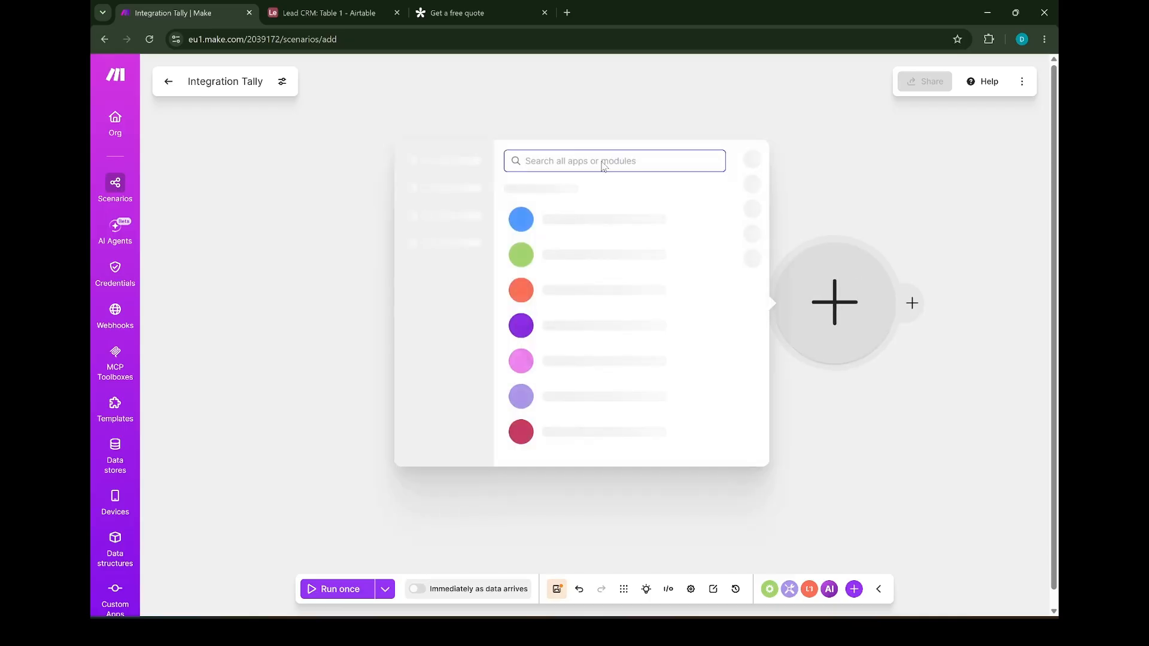
pyautogui.write('A')
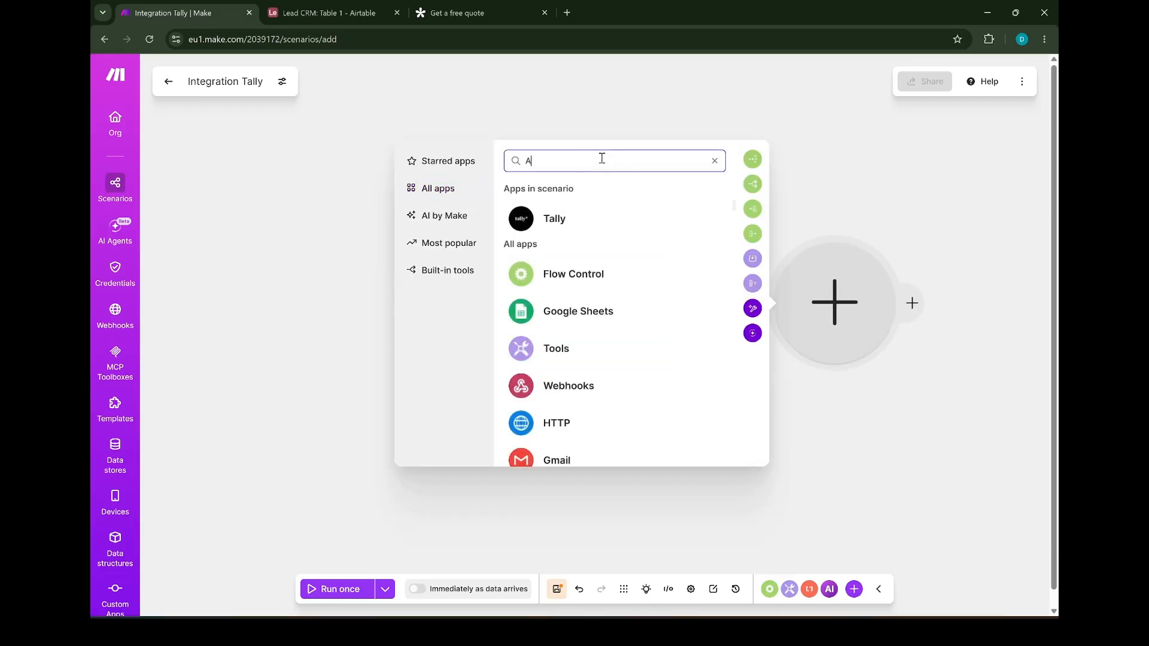
pyautogui.write('irt')
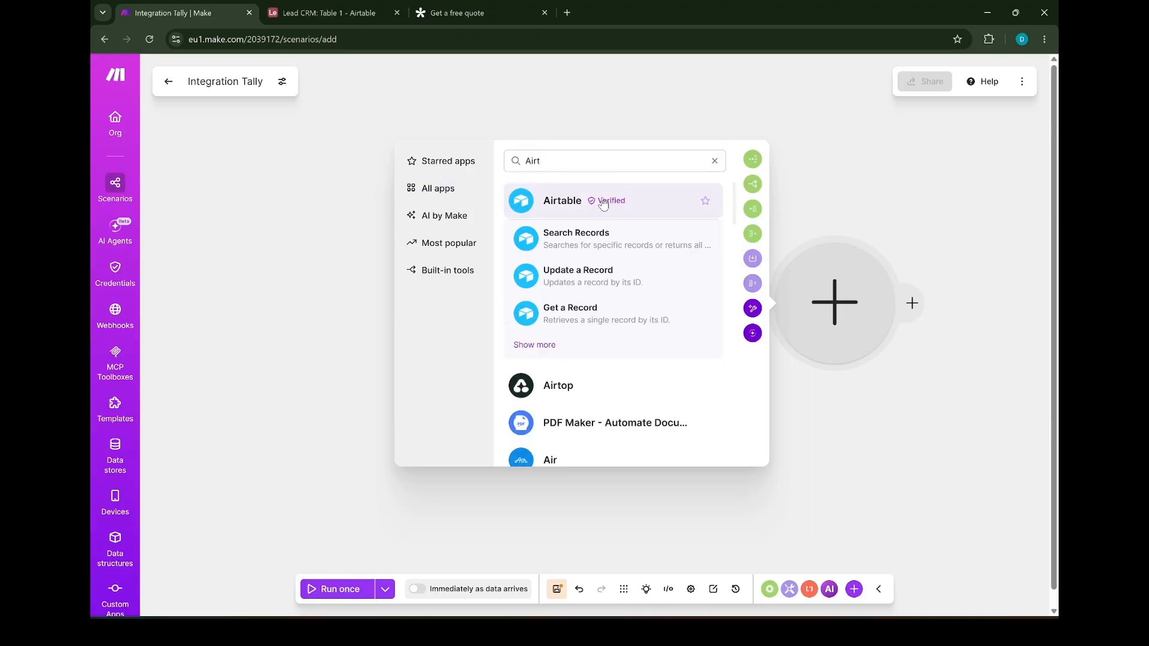
pyautogui.click(603, 204)
pyautogui.click(512, 417)
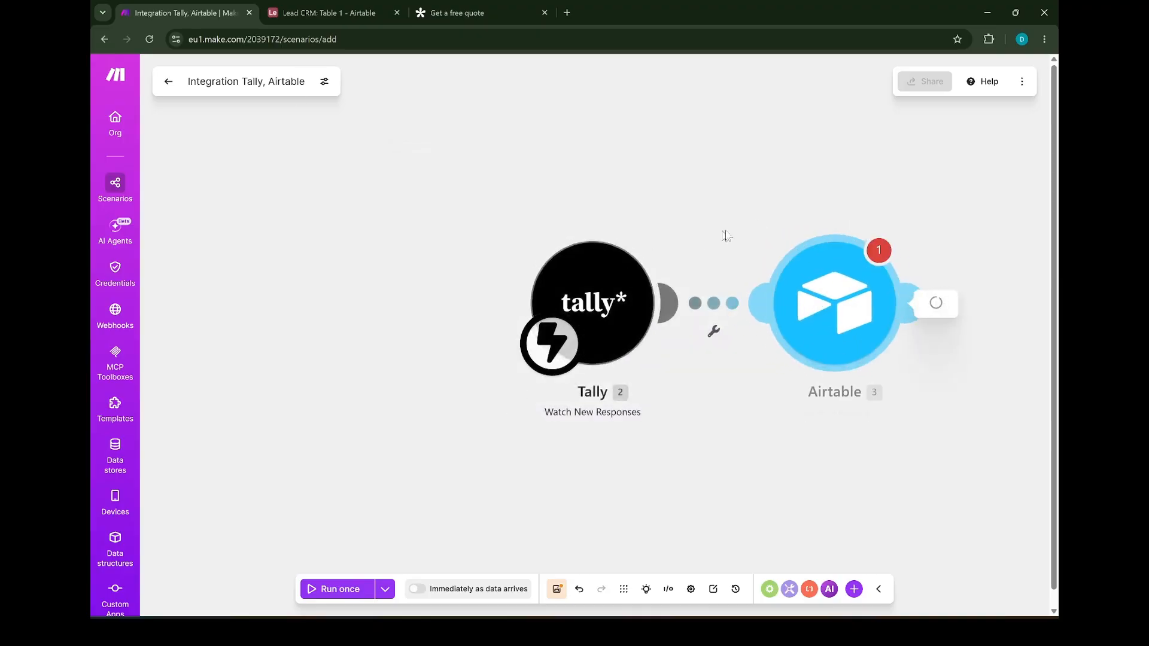
pyautogui.press('Escape')
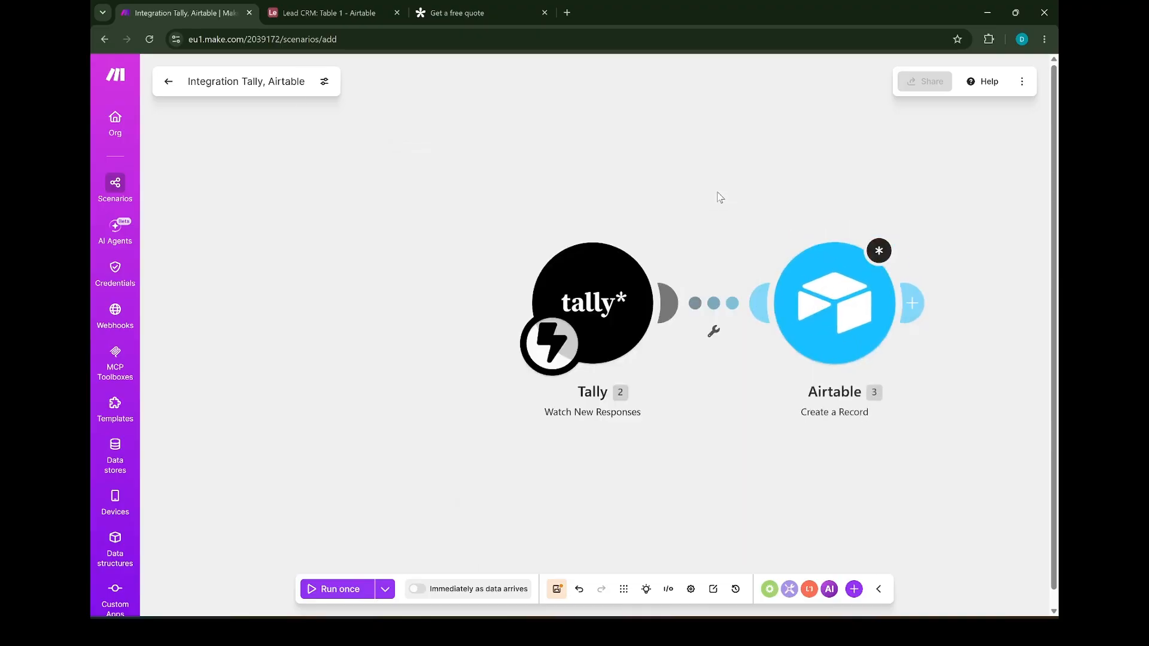
pyautogui.click(834, 302)
# Start a new Airtable Token or Key connection and clear its connection name
pyautogui.click(727, 185)
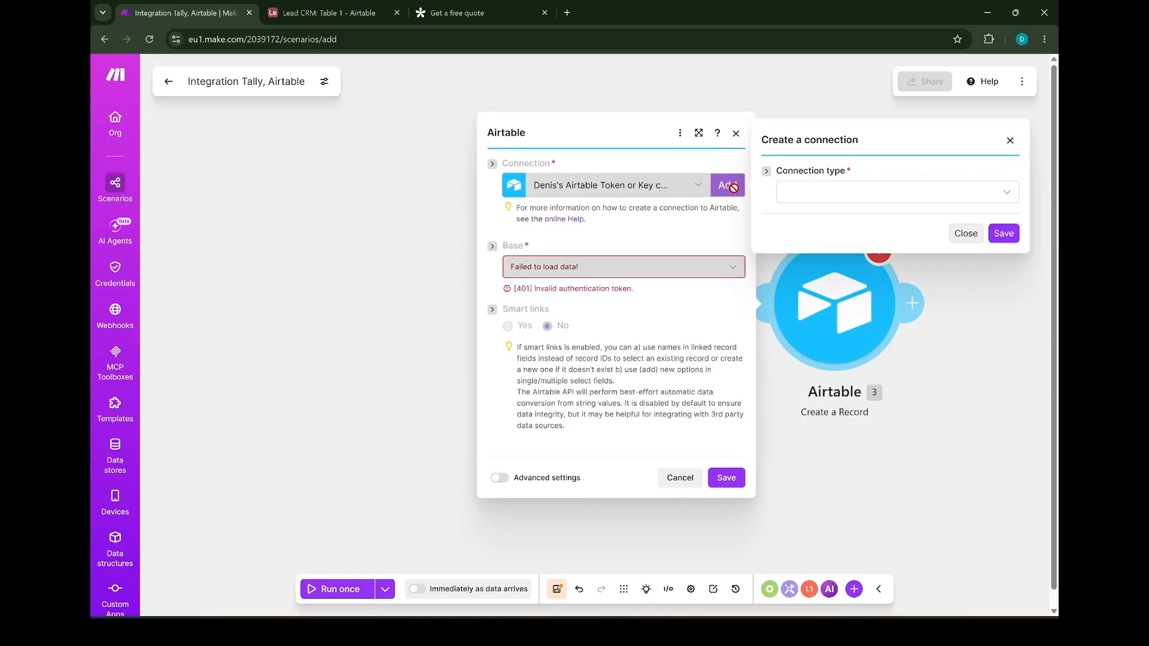
pyautogui.click(838, 191)
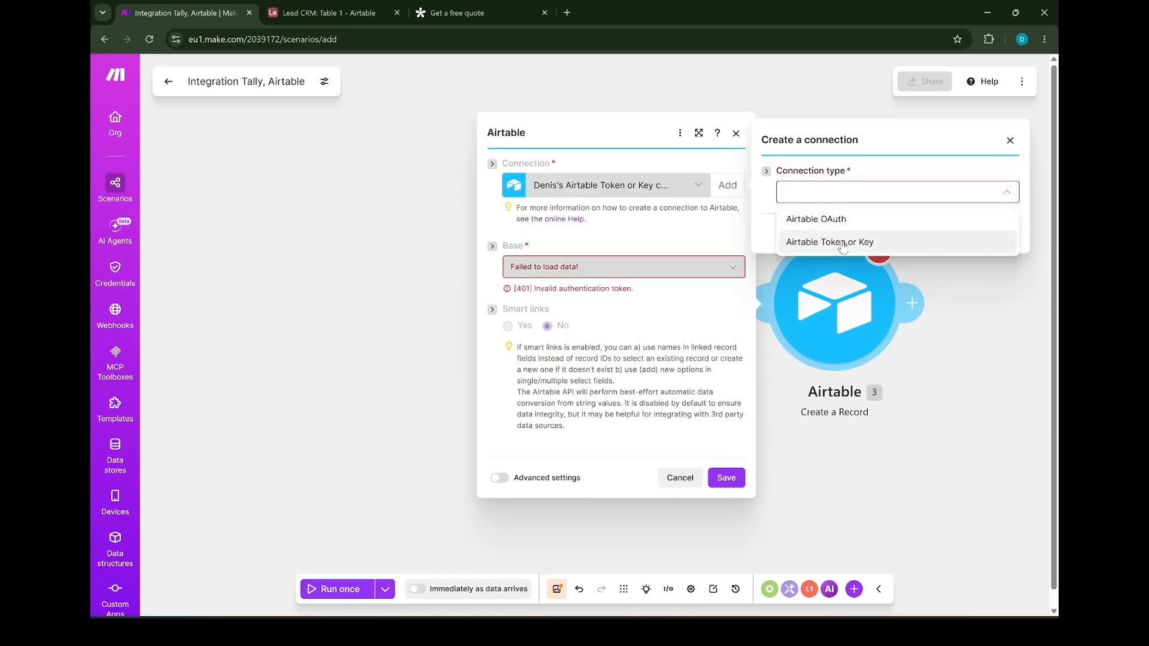
pyautogui.click(842, 246)
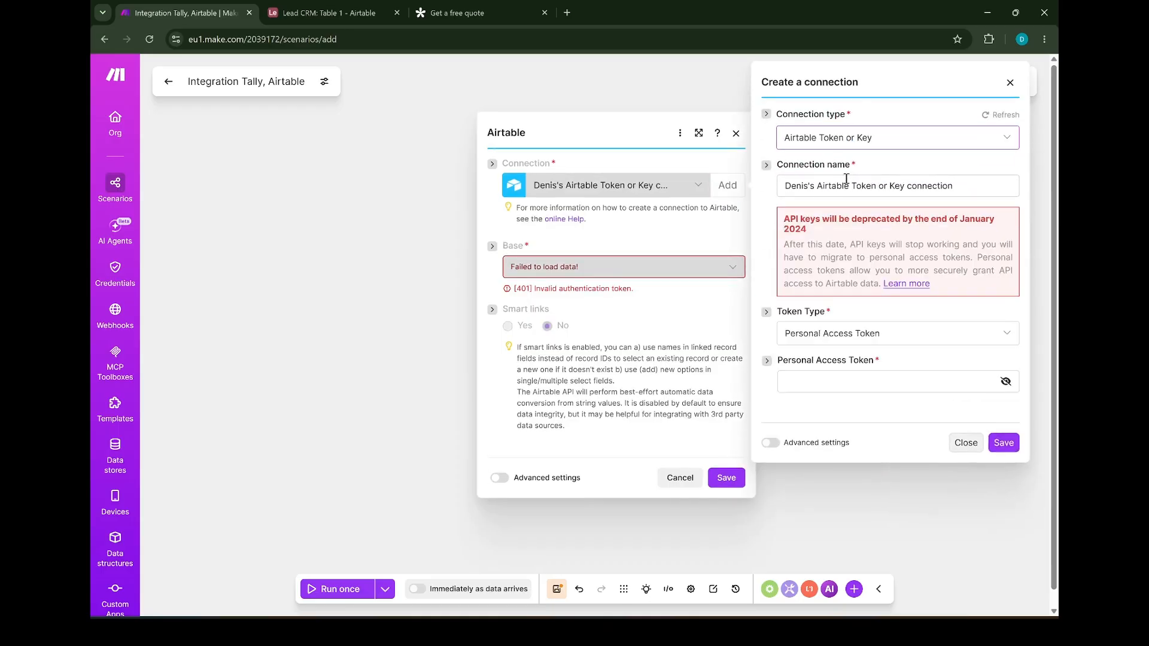
pyautogui.moveTo(955, 186); pyautogui.dragTo(773, 191)
pyautogui.press('BackSpace')
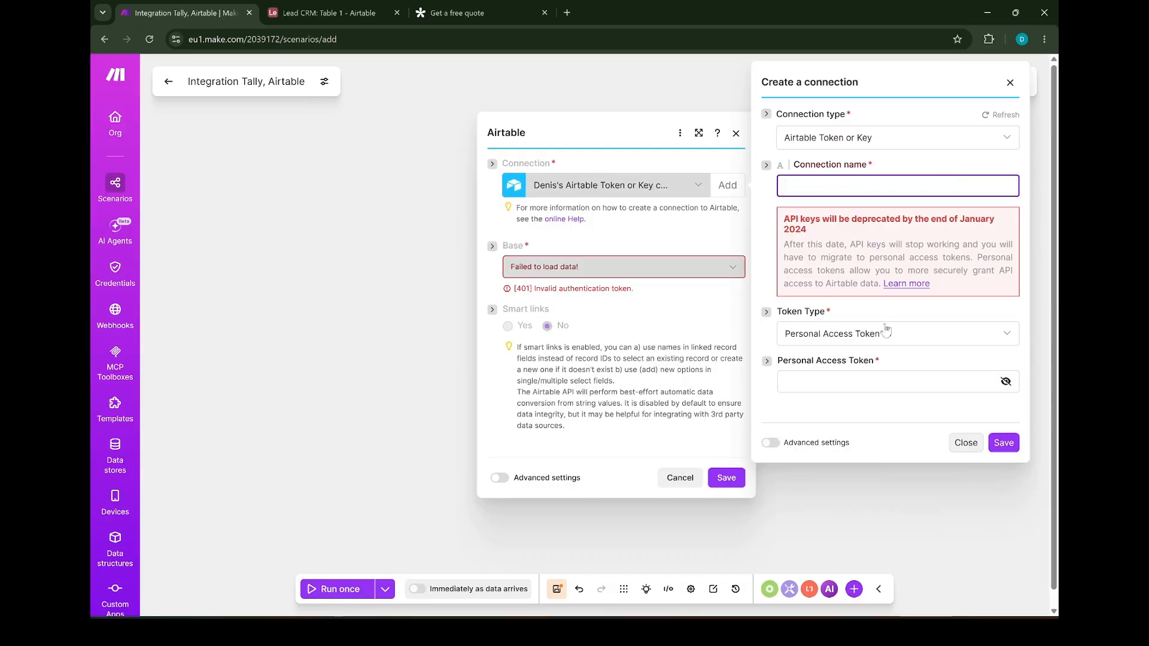
pyautogui.click(565, 13)
# Load airtable.com/create/tokens in a new Chrome tab
pyautogui.click(489, 37)
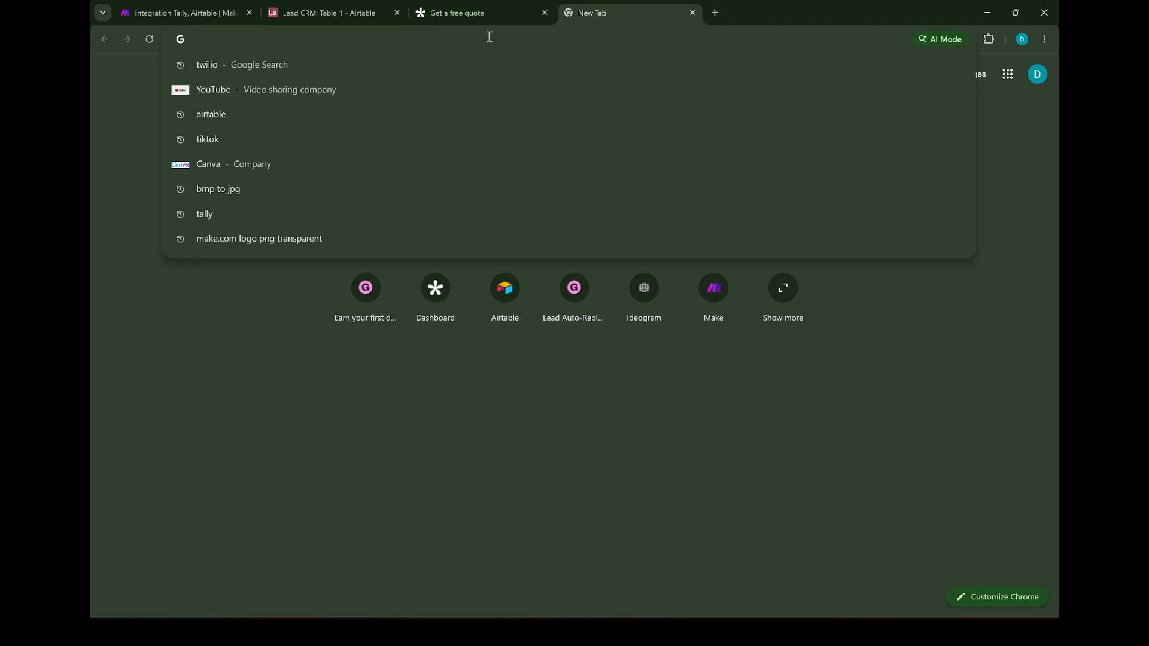
pyautogui.write('airt')
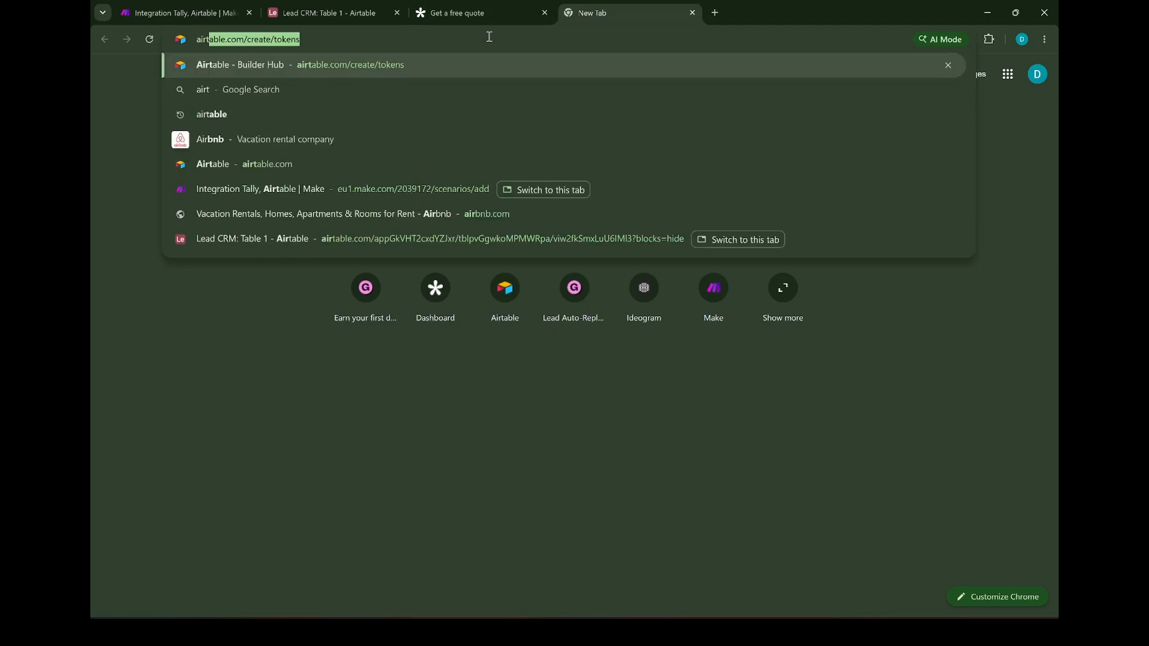
pyautogui.write('able.com/')
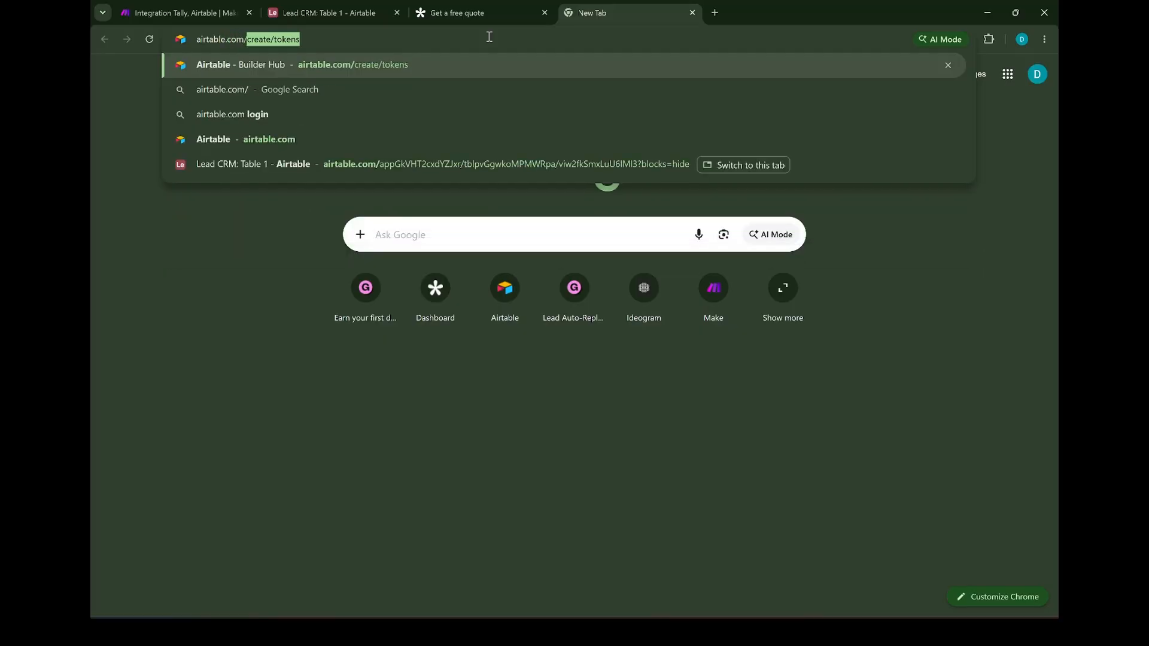
pyautogui.write('crea')
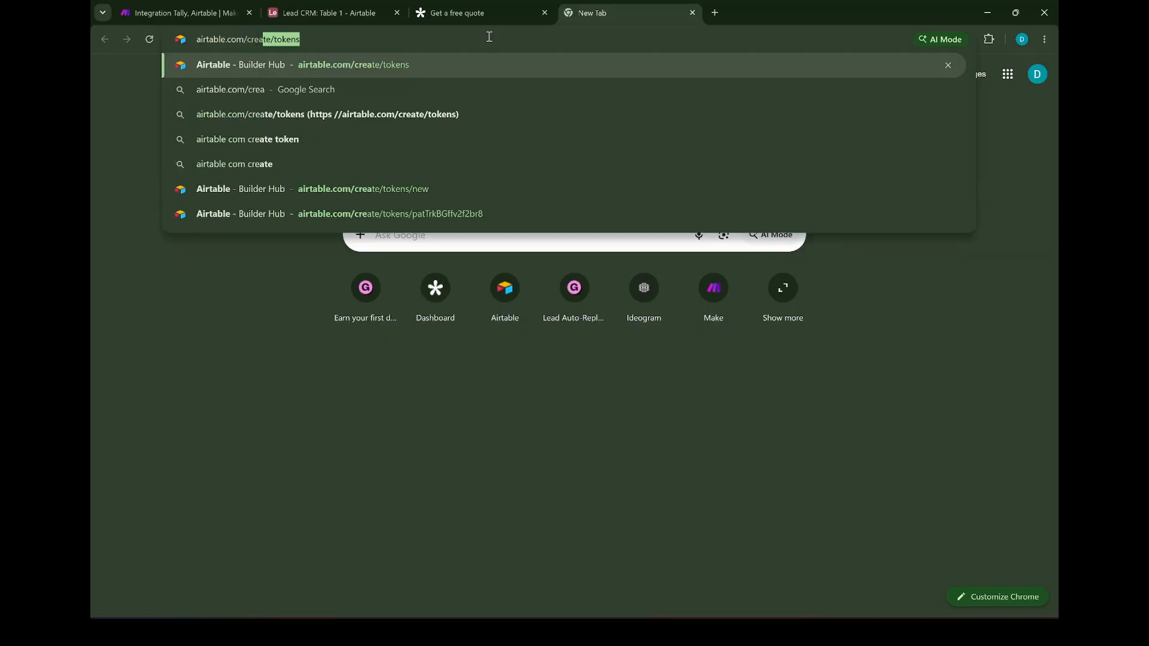
pyautogui.write('te/t')
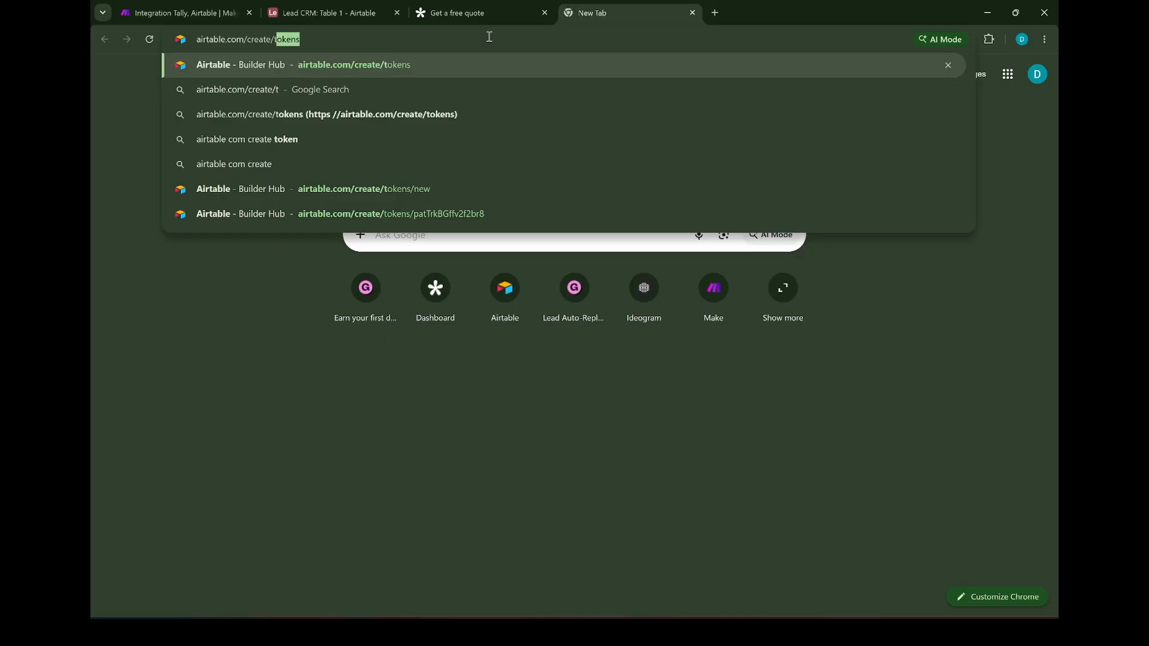
pyautogui.write('okens')
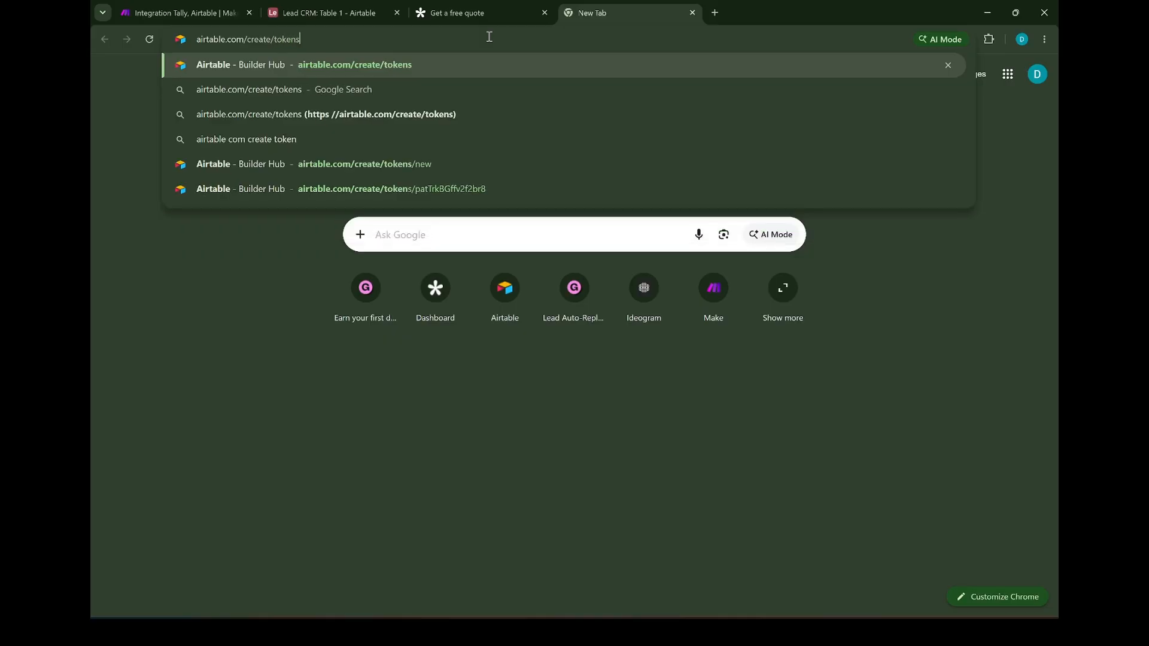
pyautogui.press('Return')
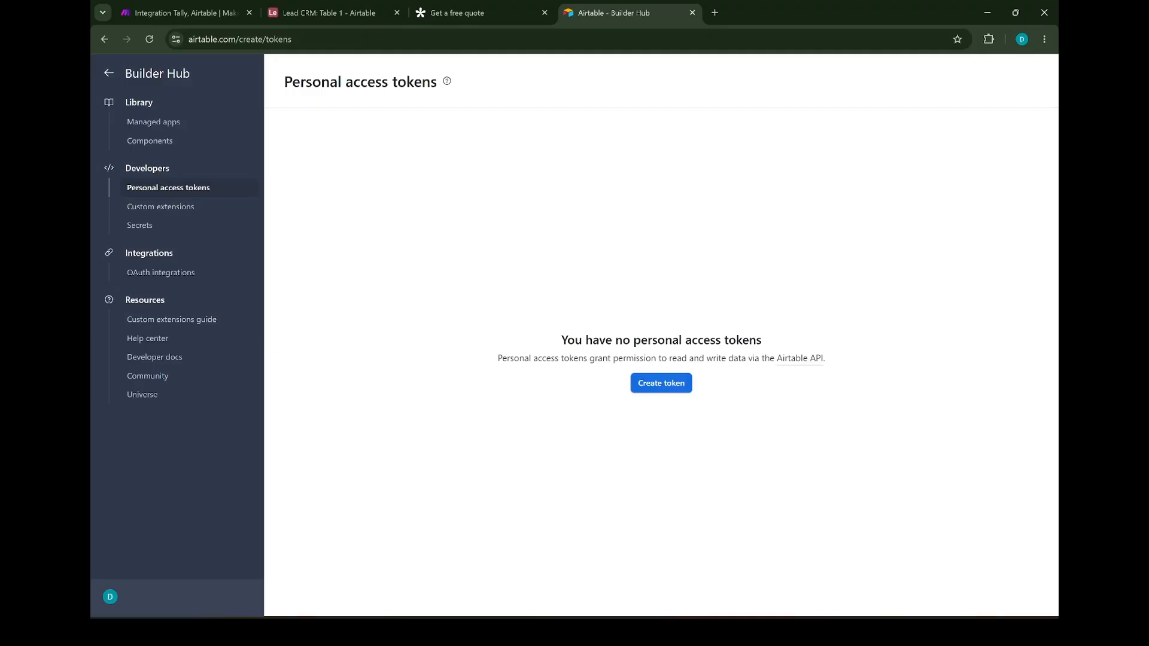
# Start a new token with data.records:read, data.records:write and schema.bases:read scopes
pyautogui.click(642, 389)
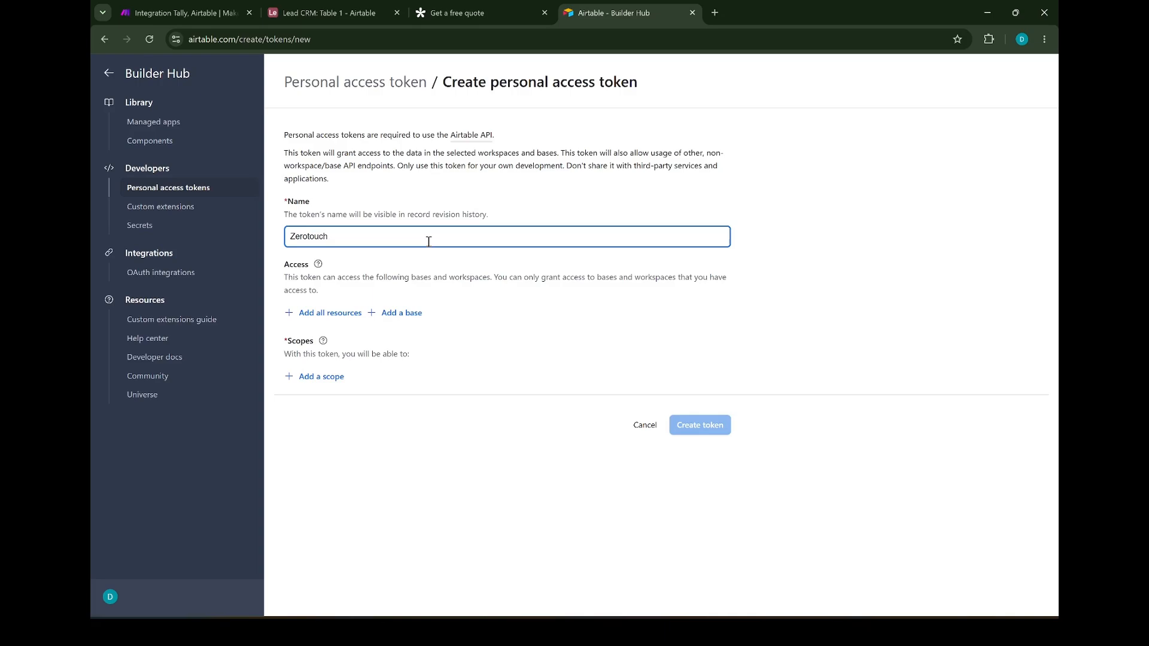
pyautogui.click(312, 377)
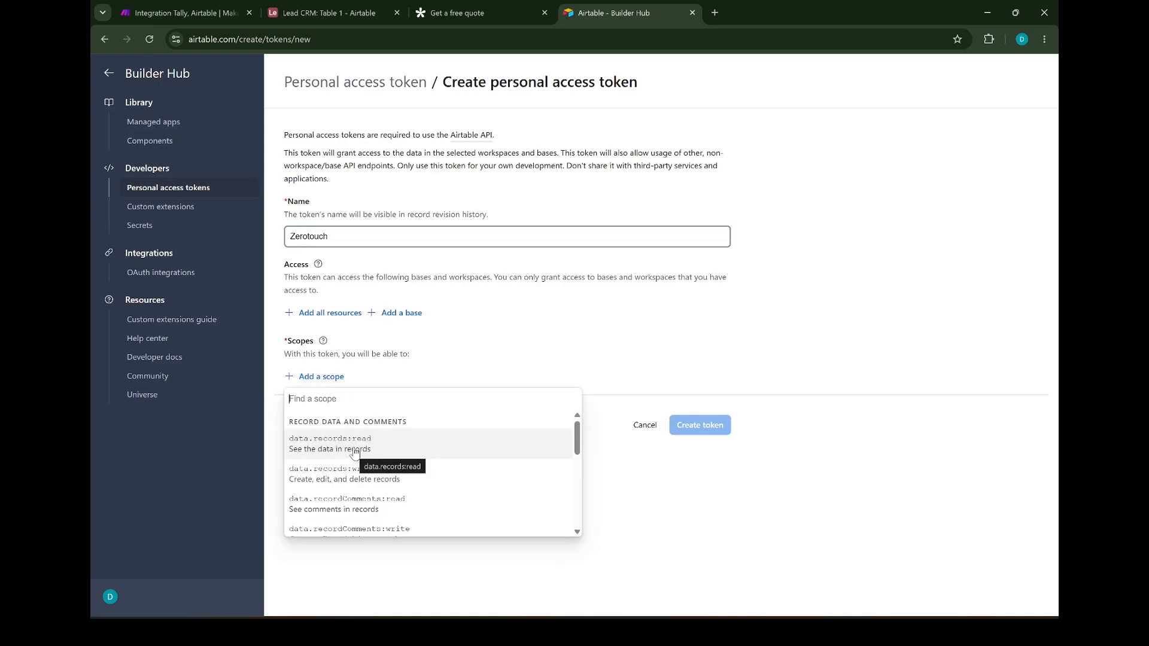
pyautogui.click(355, 453)
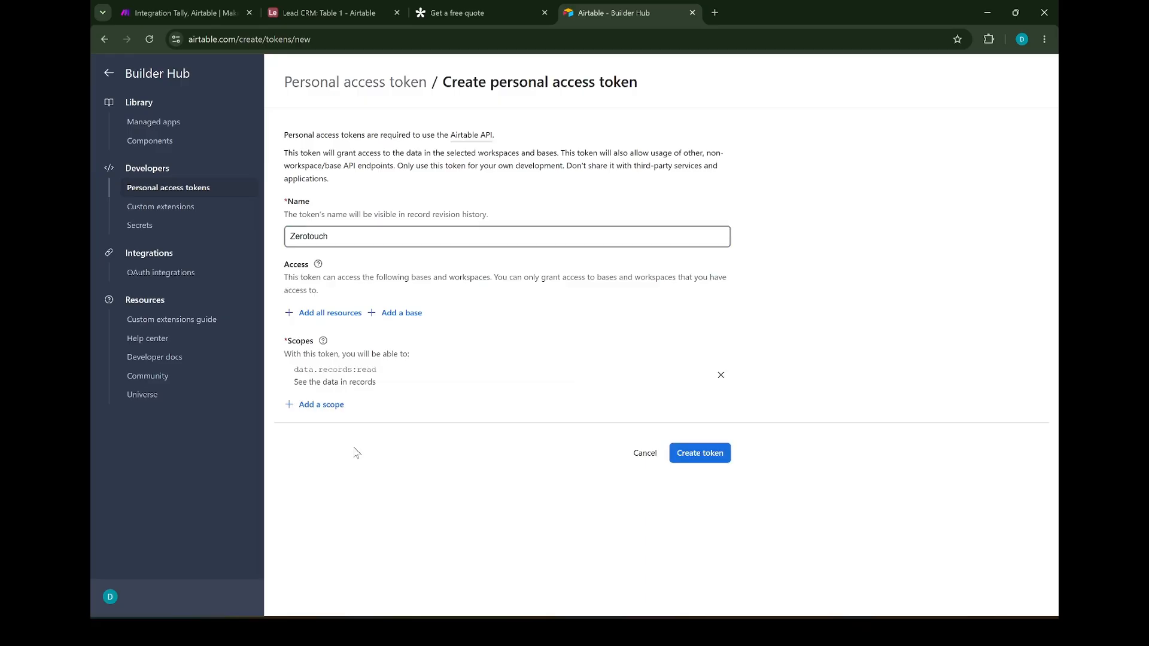
pyautogui.click(292, 408)
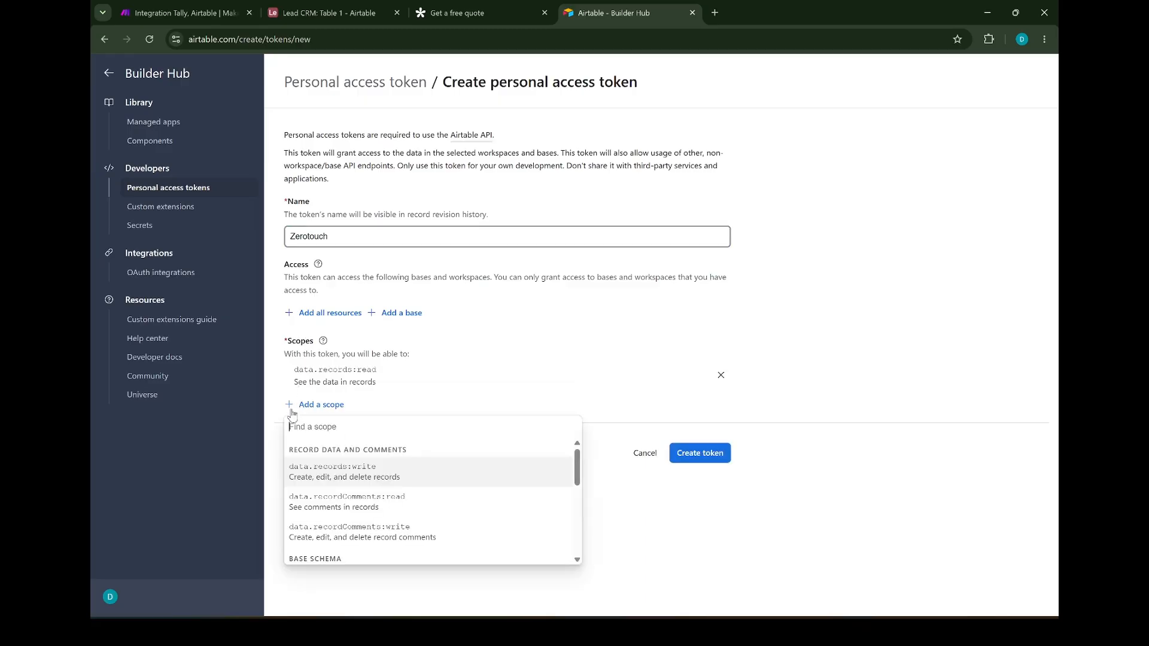
pyautogui.click(360, 471)
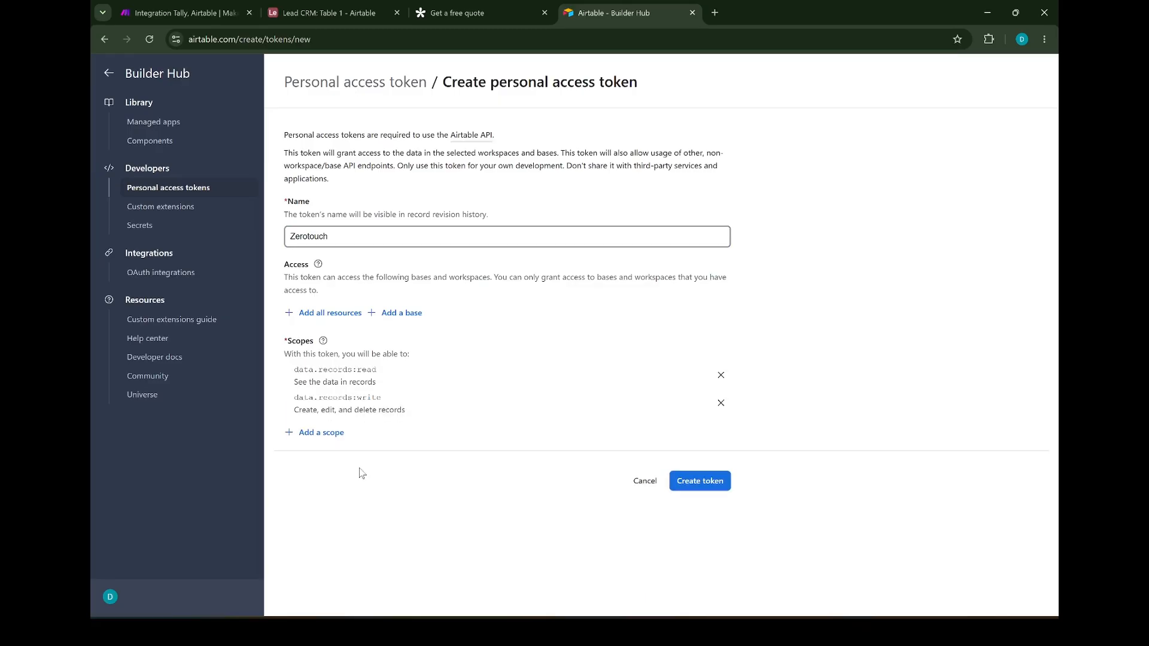
pyautogui.click(299, 437)
pyautogui.scroll(-5, 378, 497)
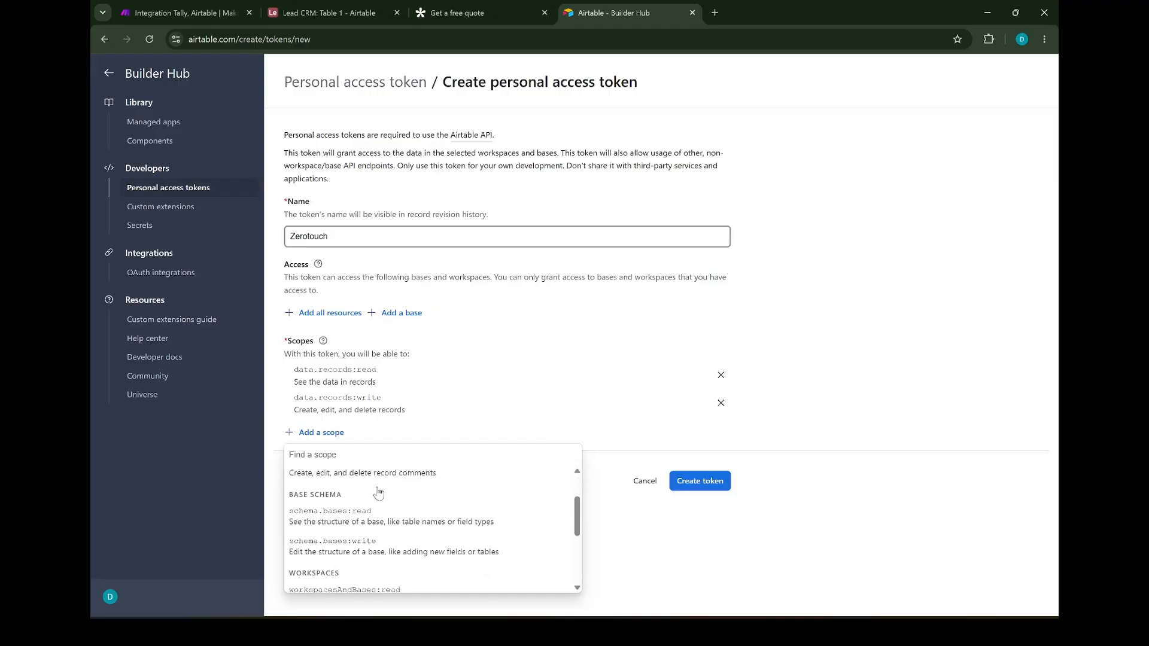
pyautogui.click(374, 518)
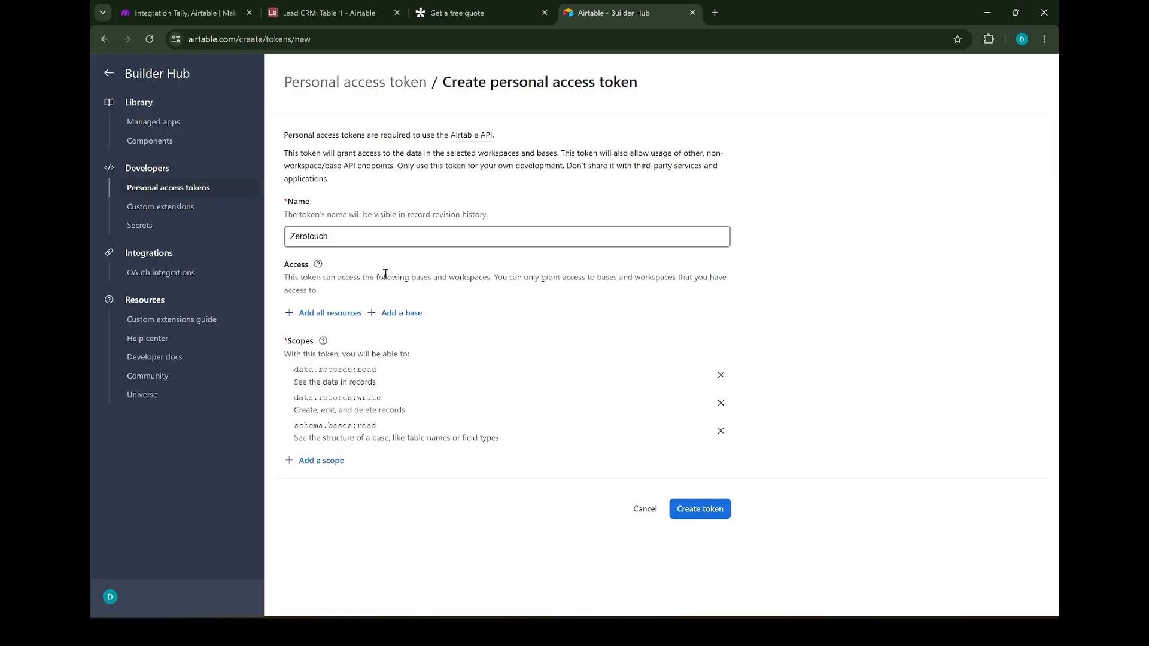
# Give the token access to the Lead CRM base, create it, and copy it
pyautogui.moveTo(281, 267); pyautogui.dragTo(423, 318)
pyautogui.click(430, 320)
pyautogui.click(392, 317)
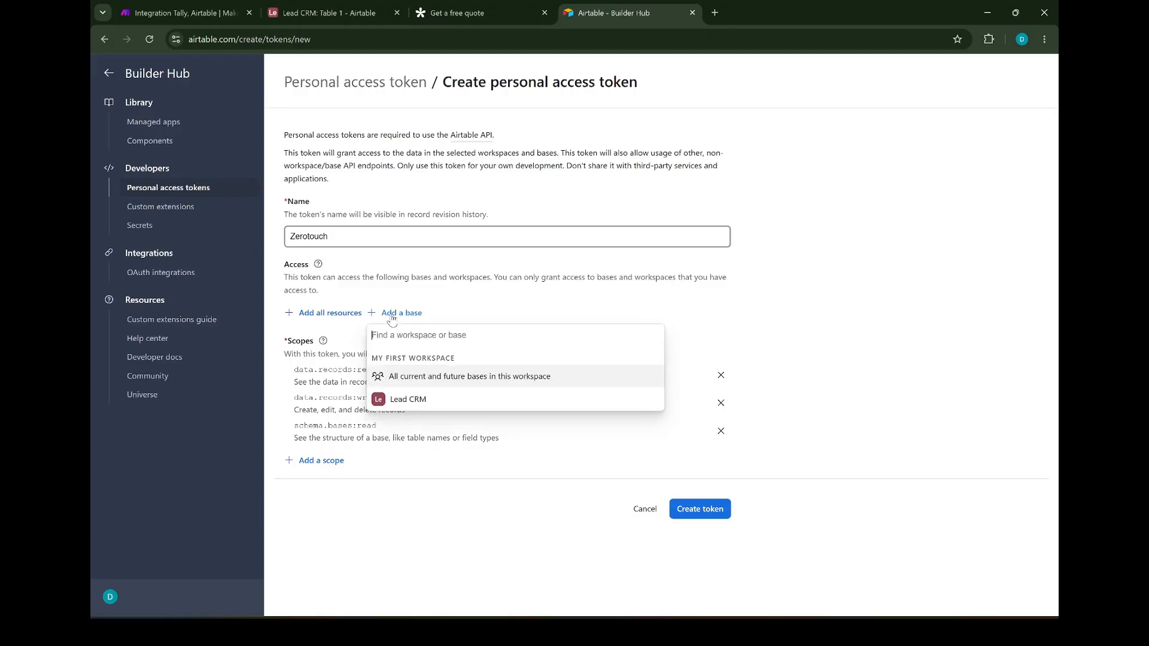
pyautogui.click(420, 401)
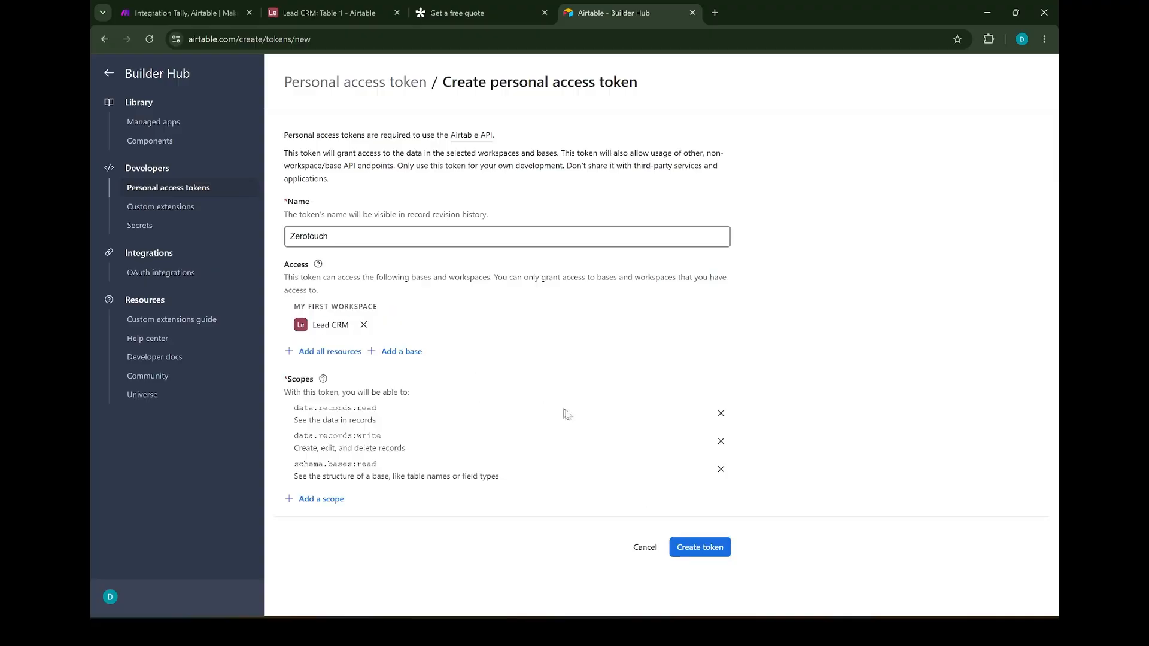
pyautogui.click(685, 542)
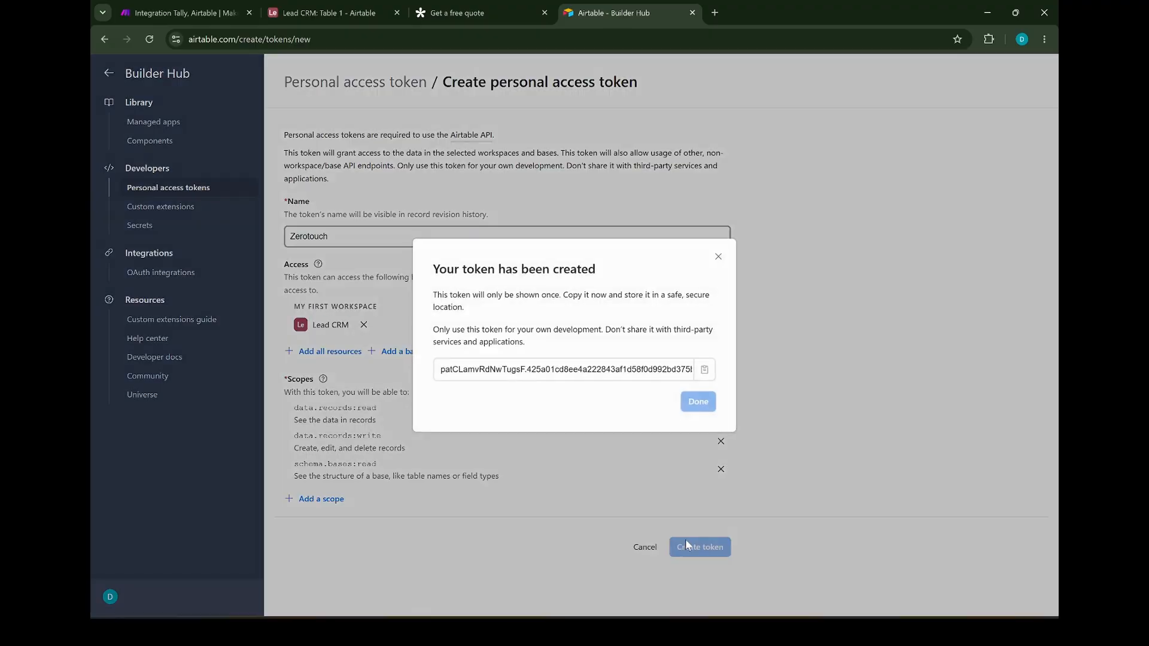
pyautogui.click(700, 371)
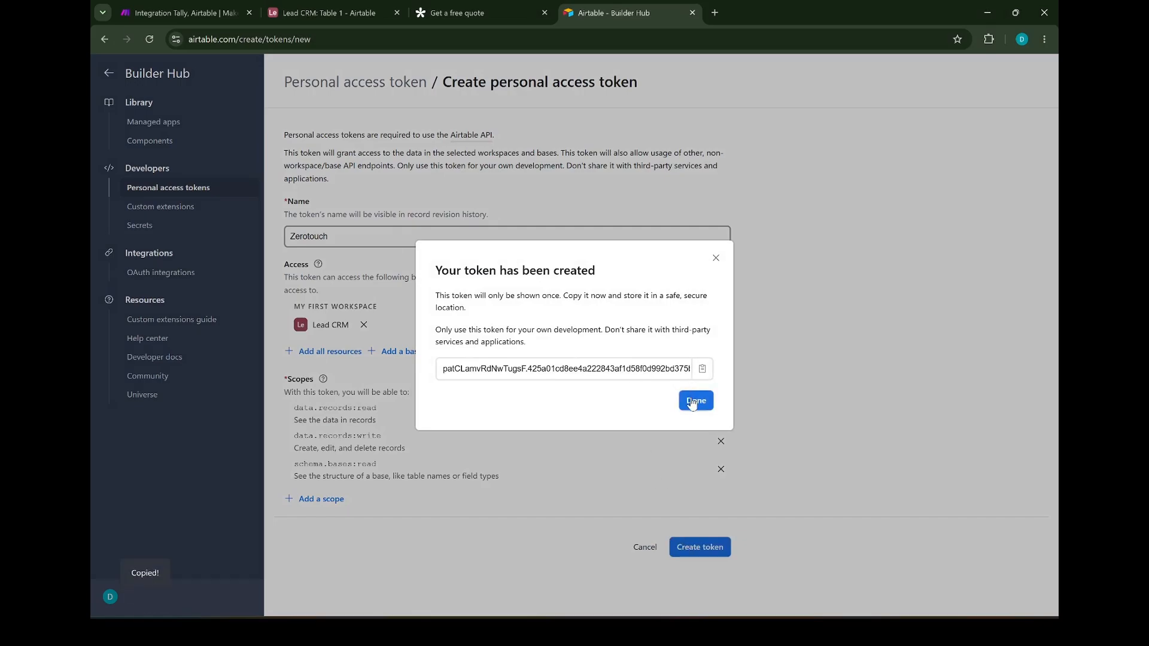
pyautogui.click(692, 402)
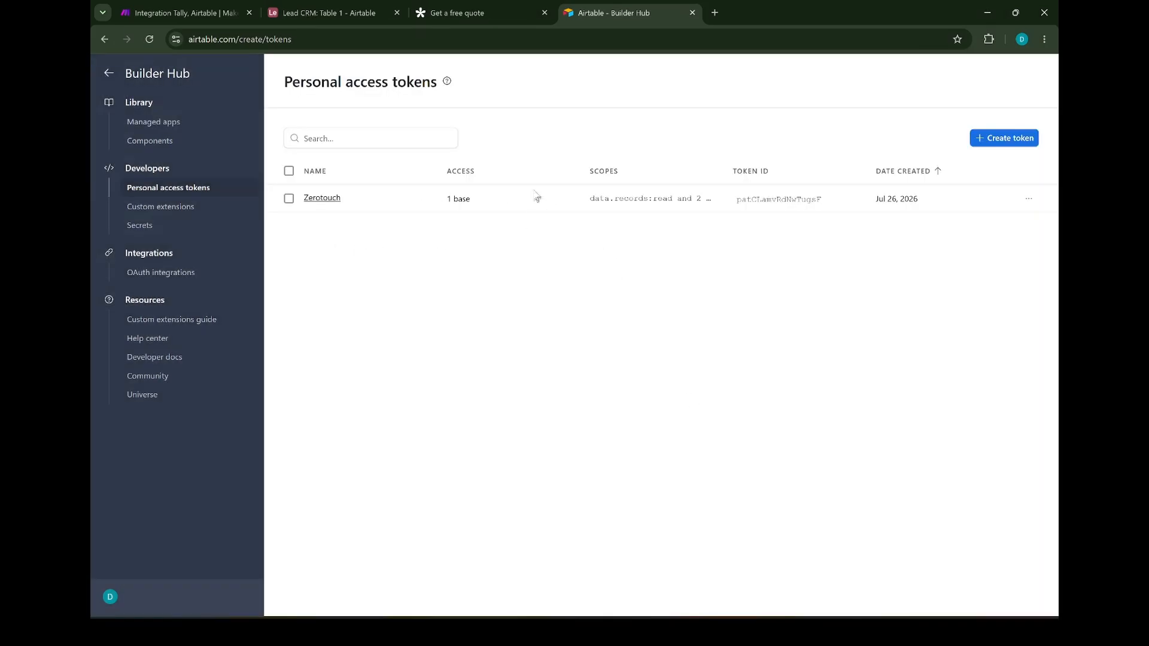
# Back in Make, paste the copied token into the Airtable connection and save it
pyautogui.click(162, 13)
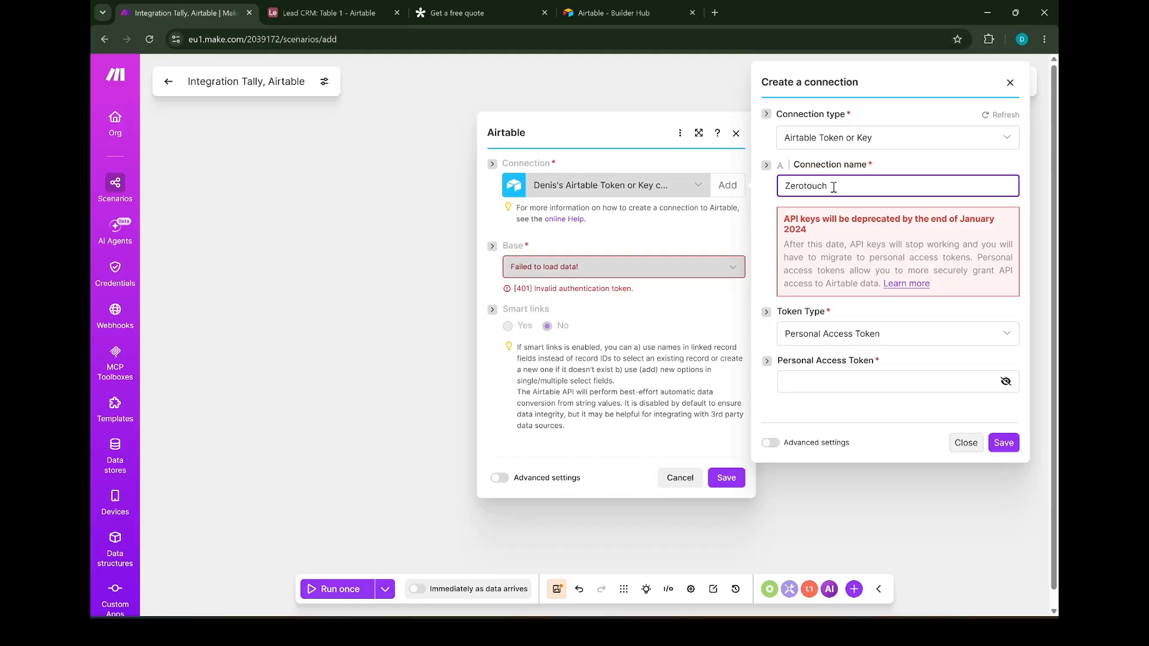
pyautogui.click(864, 372)
pyautogui.hotkey('ctrl', 'v')
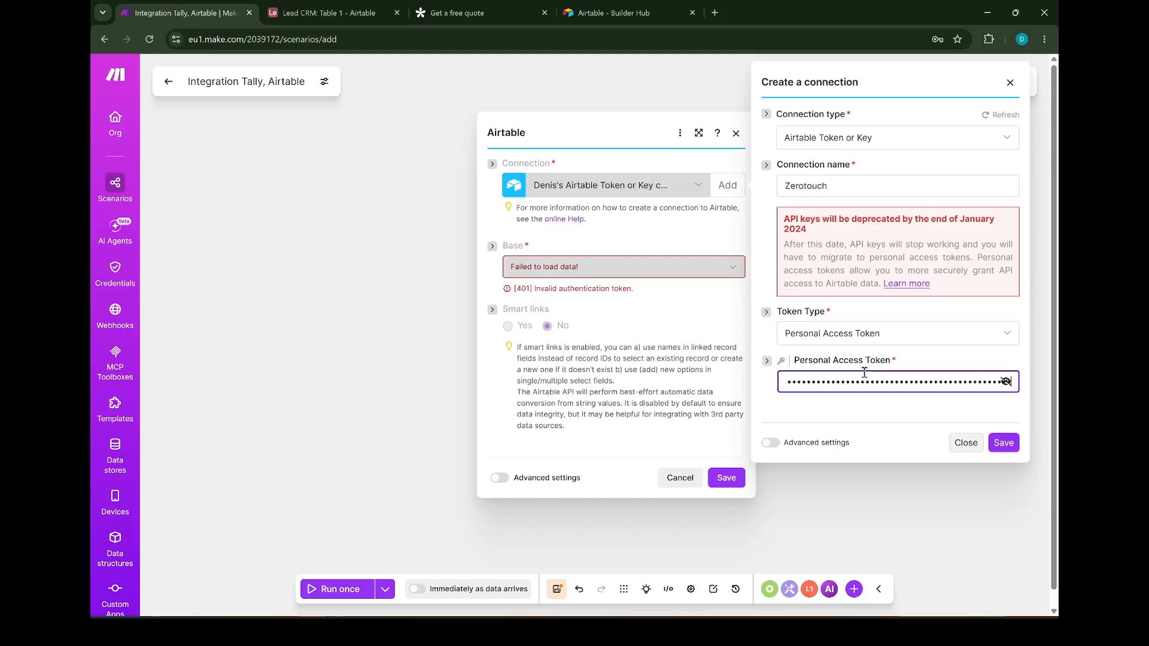
pyautogui.click(1003, 443)
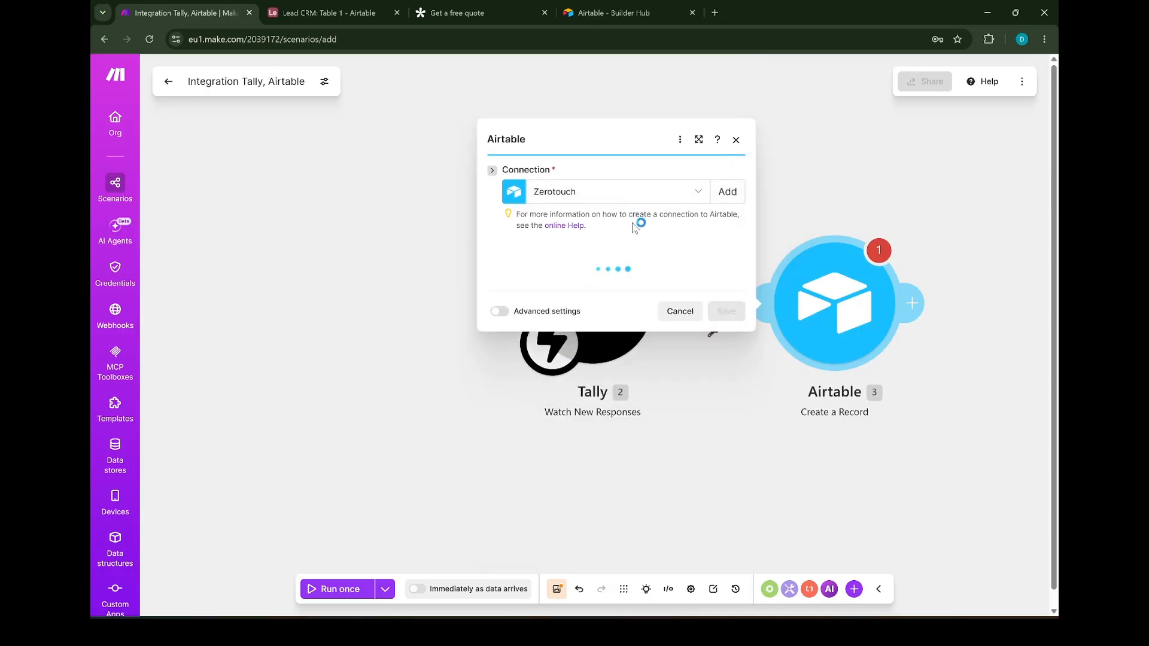
# Select the Lead CRM base and Table 1 as the record's destination
pyautogui.click(637, 275)
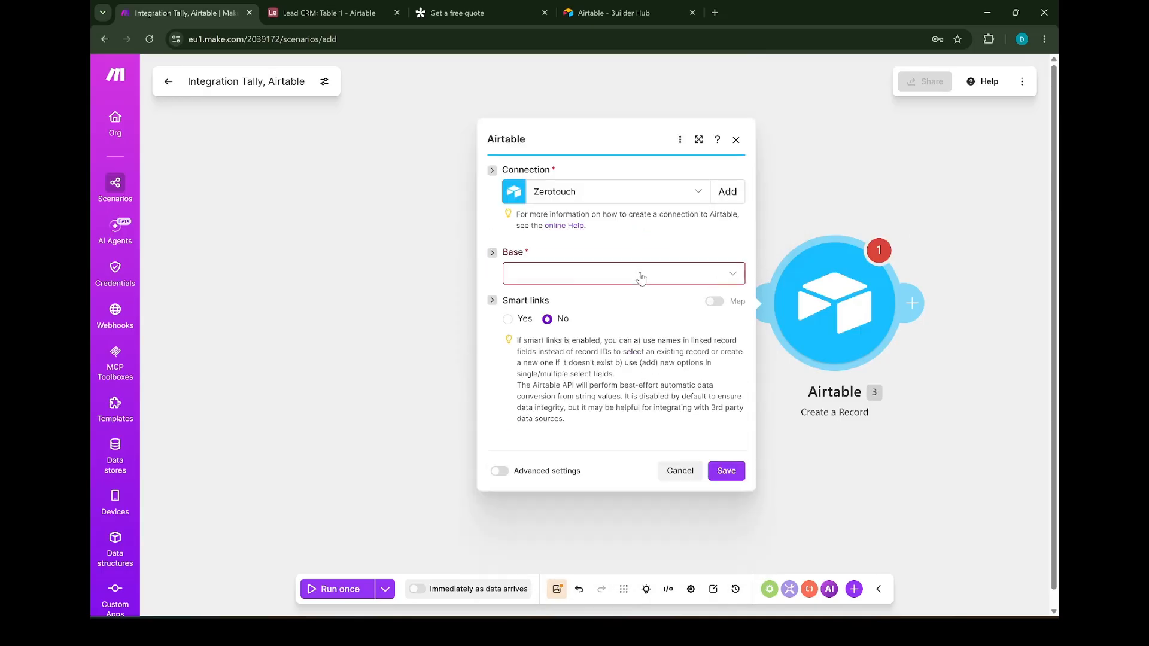
pyautogui.click(569, 307)
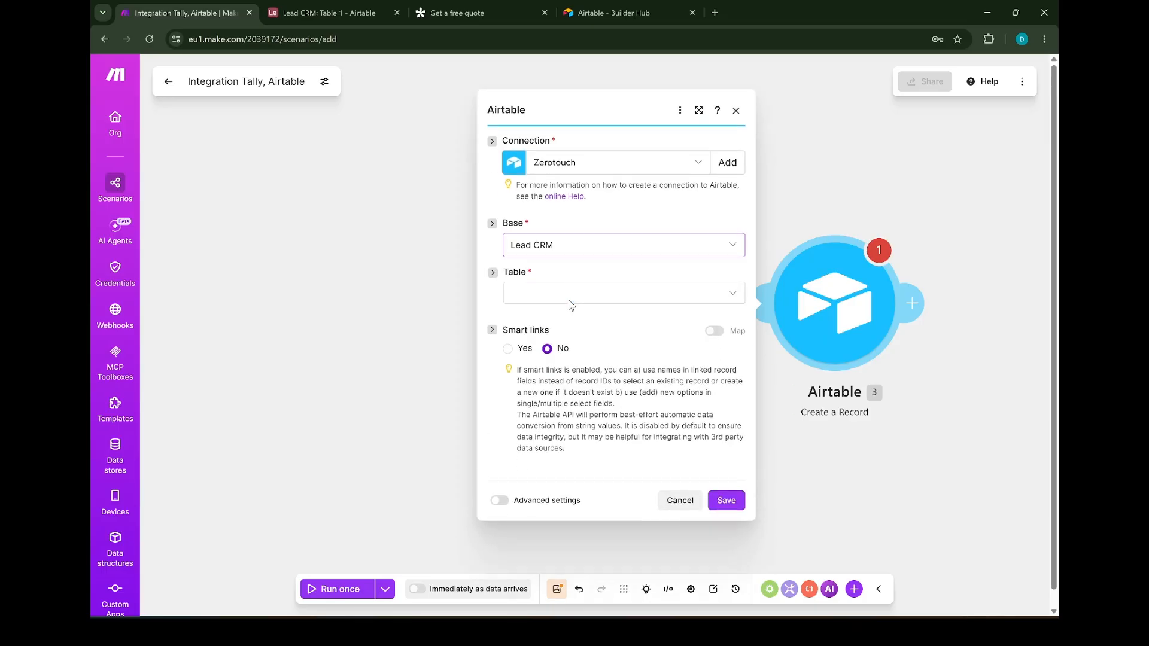
pyautogui.click(572, 297)
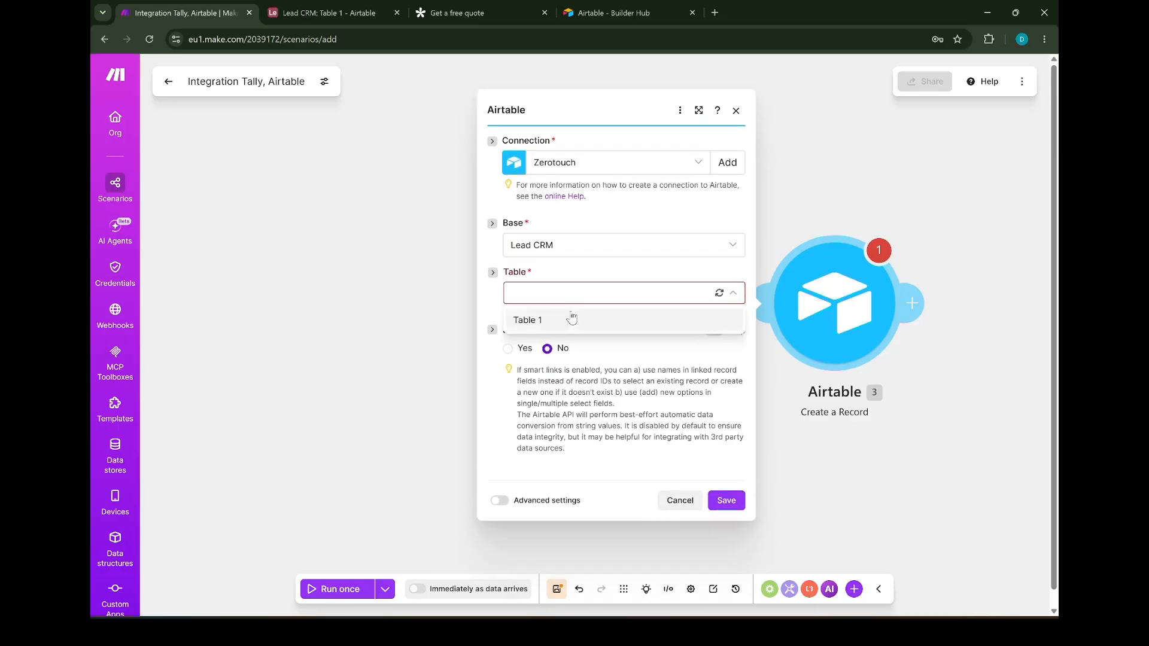
pyautogui.click(572, 320)
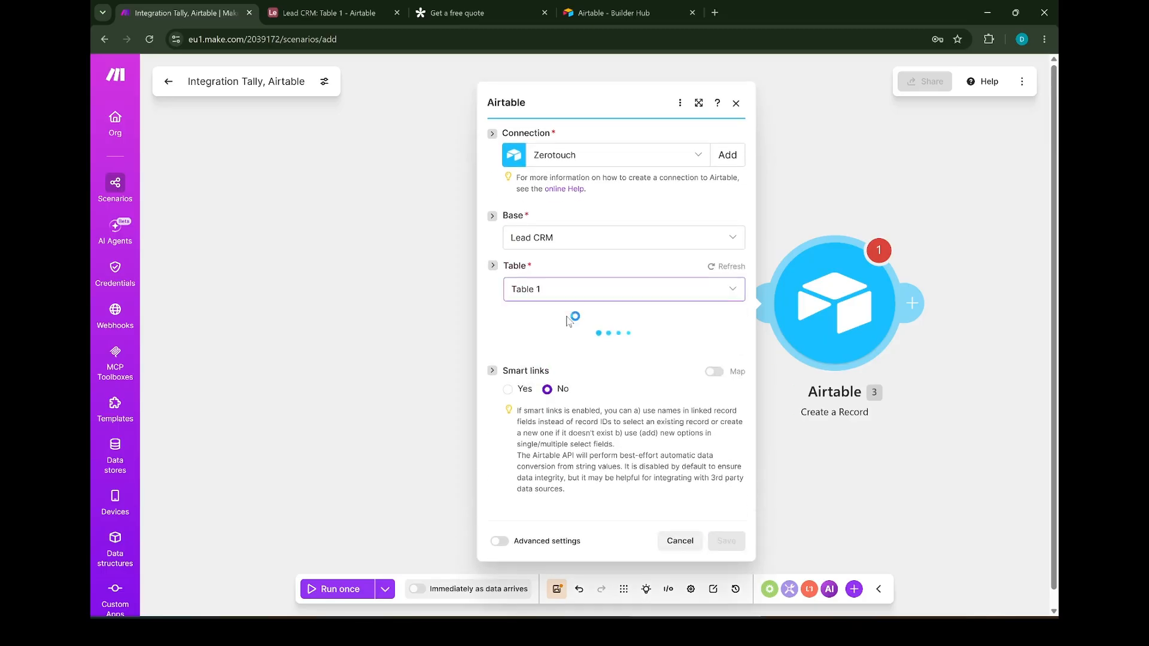
# Map Tally's Name, Email, Phone, Service and Message answers into the matching Airtable fields, then save
pyautogui.click(571, 327)
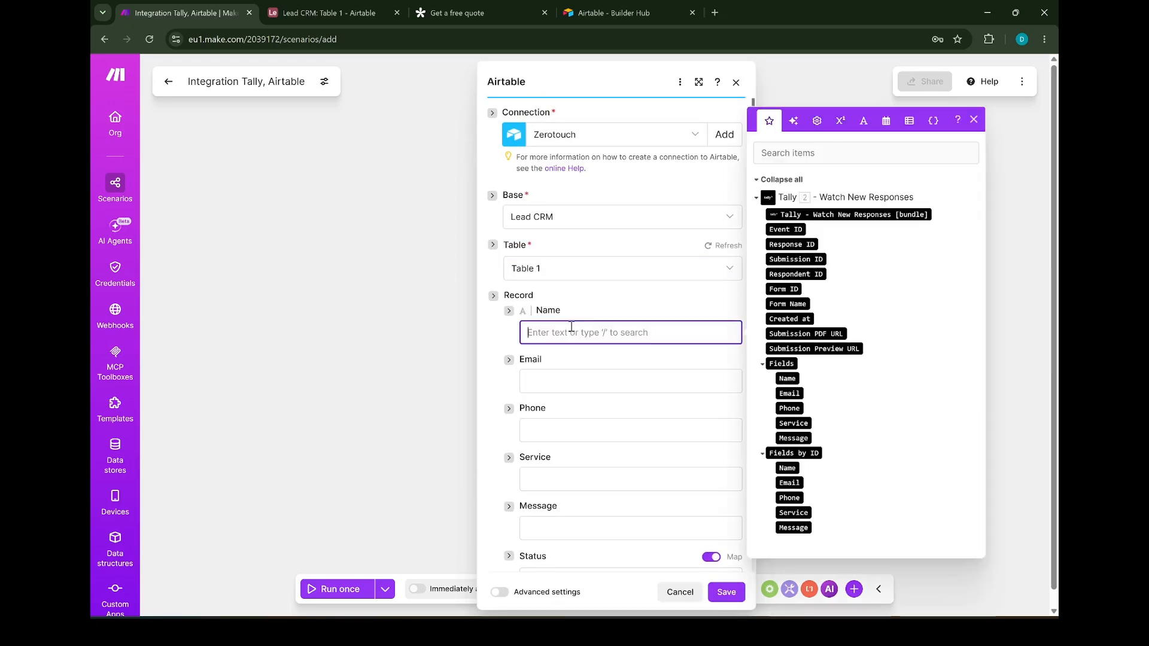
pyautogui.click(785, 378)
pyautogui.click(588, 378)
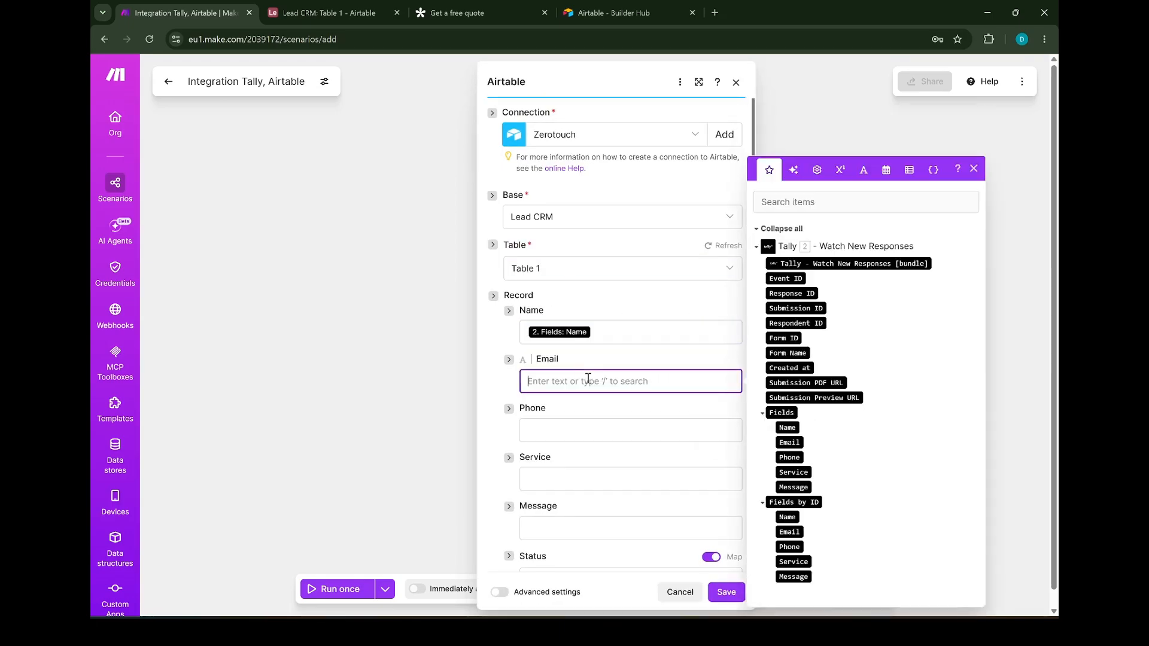
pyautogui.click(789, 442)
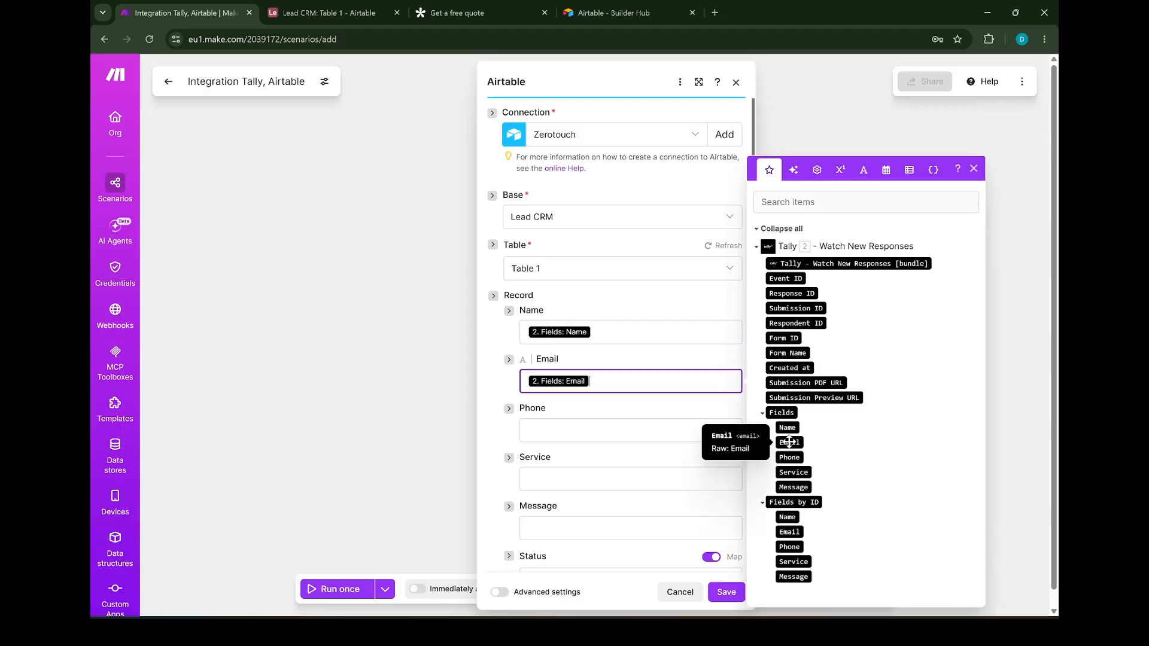
pyautogui.click(594, 431)
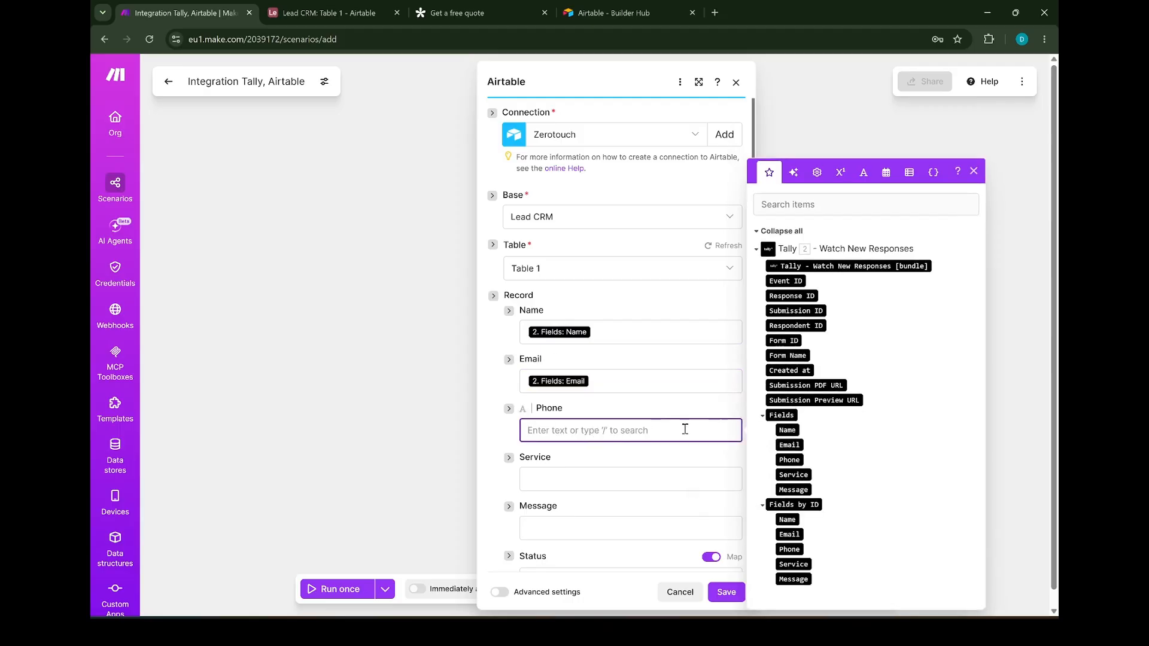
pyautogui.click(787, 460)
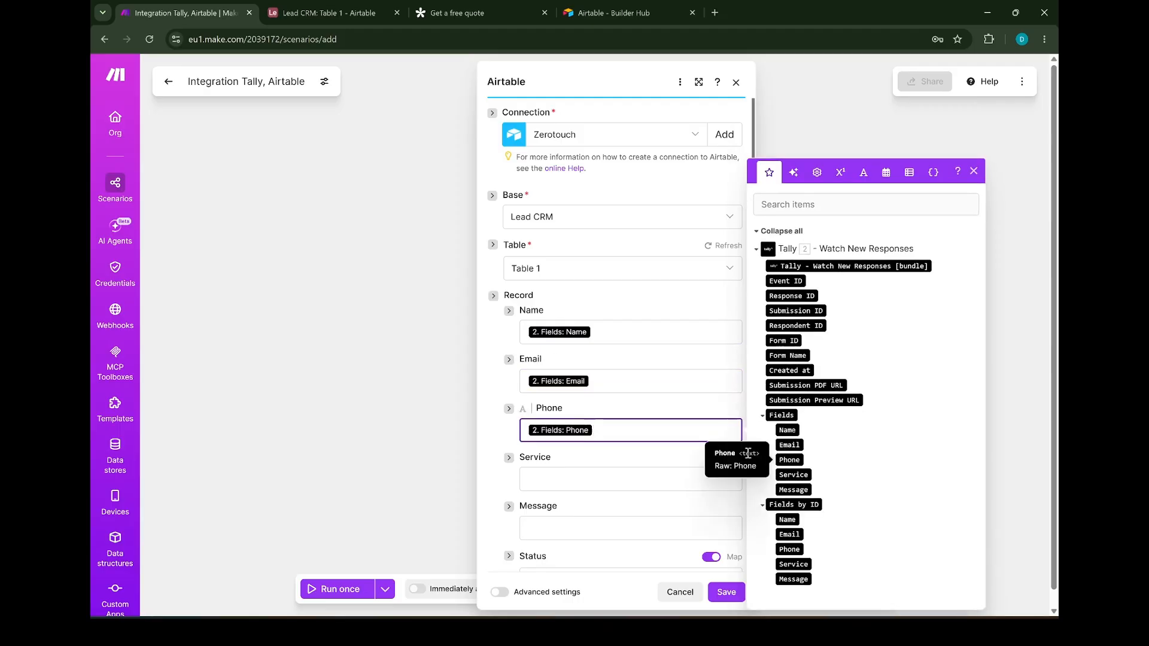
pyautogui.click(582, 477)
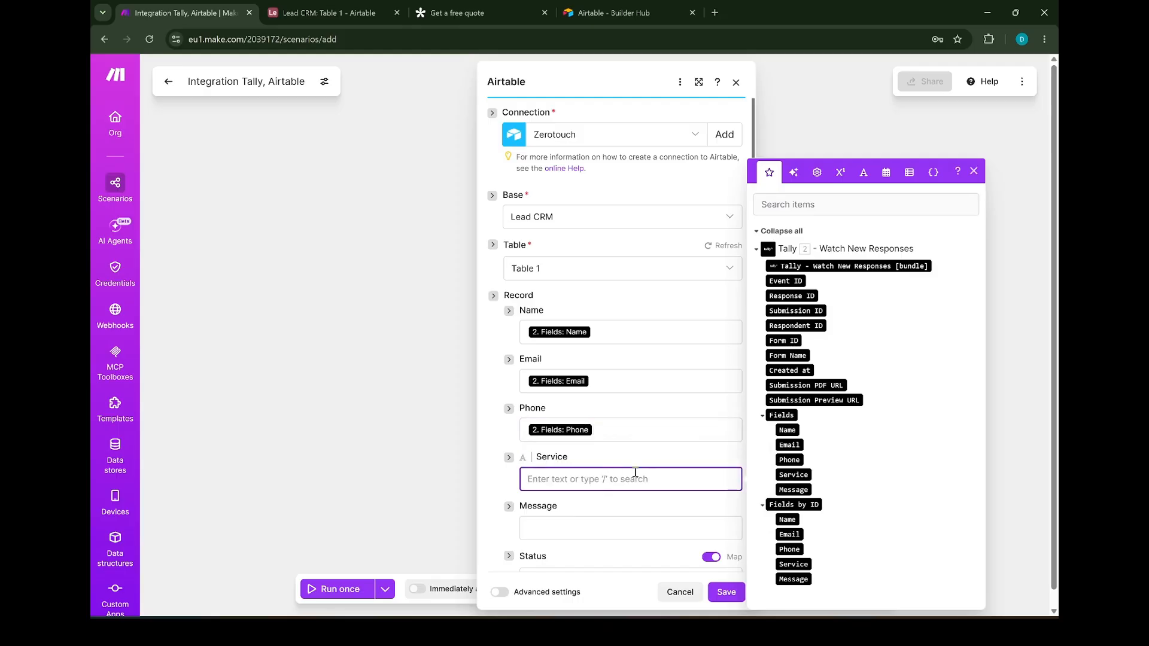
pyautogui.click(793, 475)
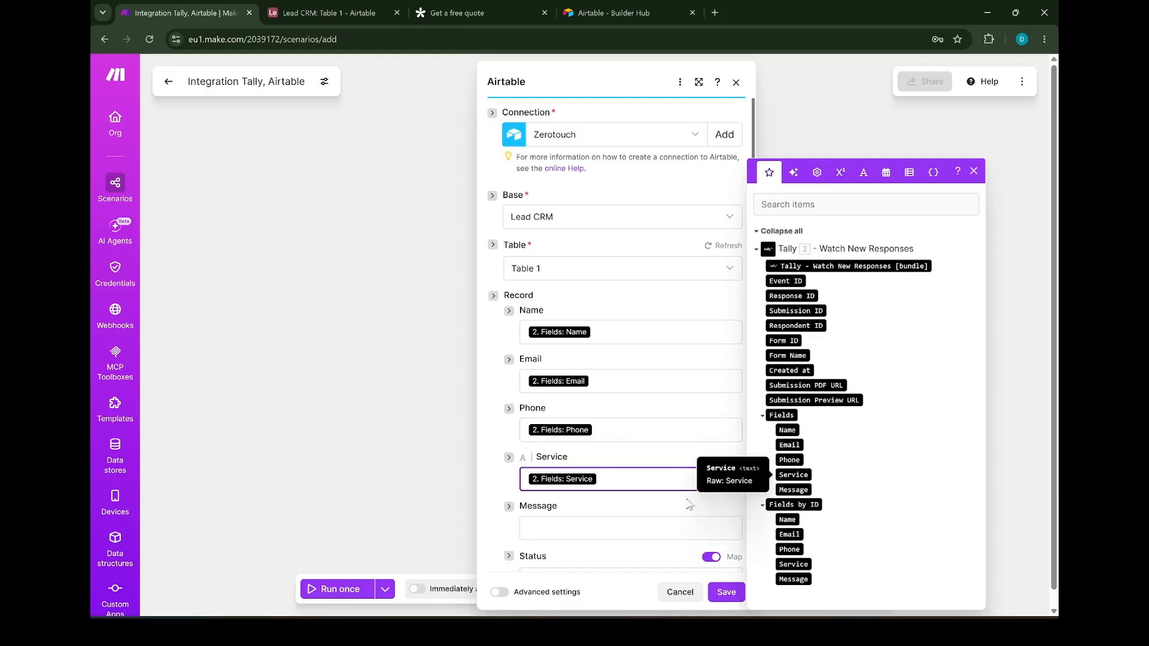
pyautogui.click(641, 525)
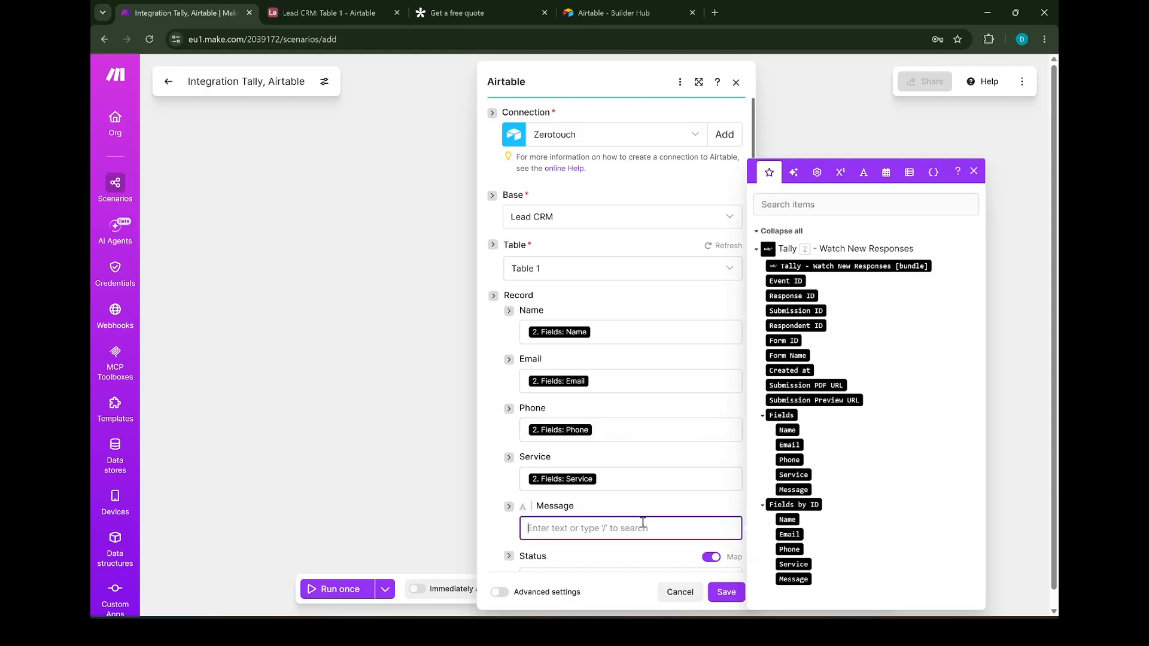
pyautogui.click(791, 490)
pyautogui.scroll(-3, 664, 455)
pyautogui.click(726, 592)
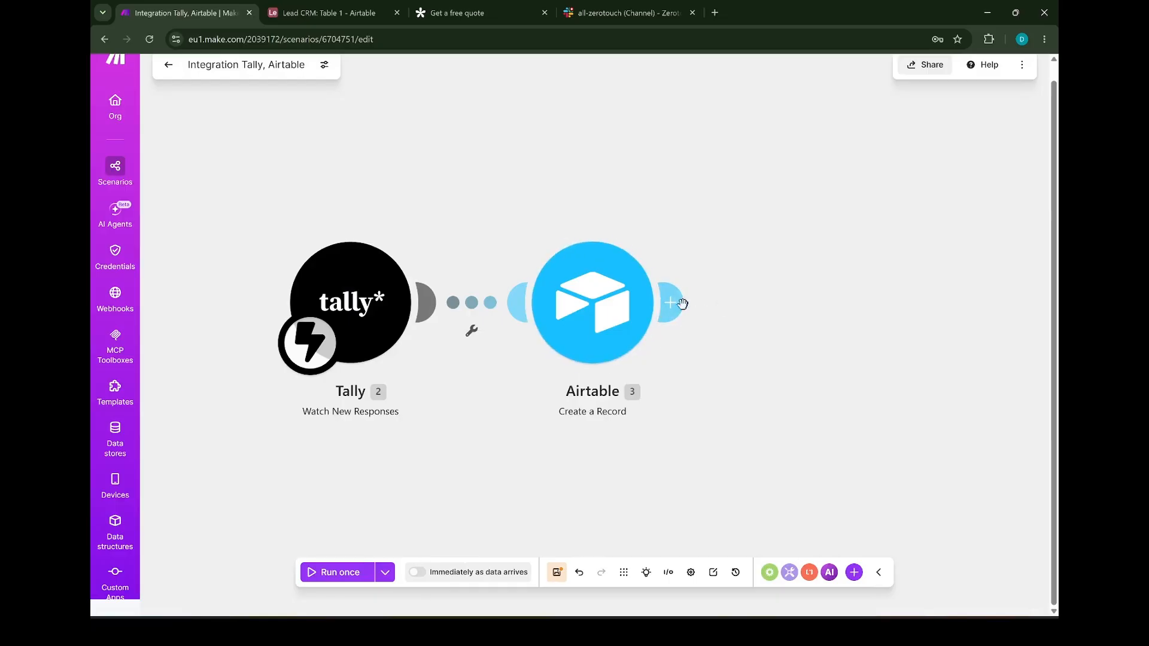
# Add Slack's Send a Message action as the step after Airtable
pyautogui.click(757, 280)
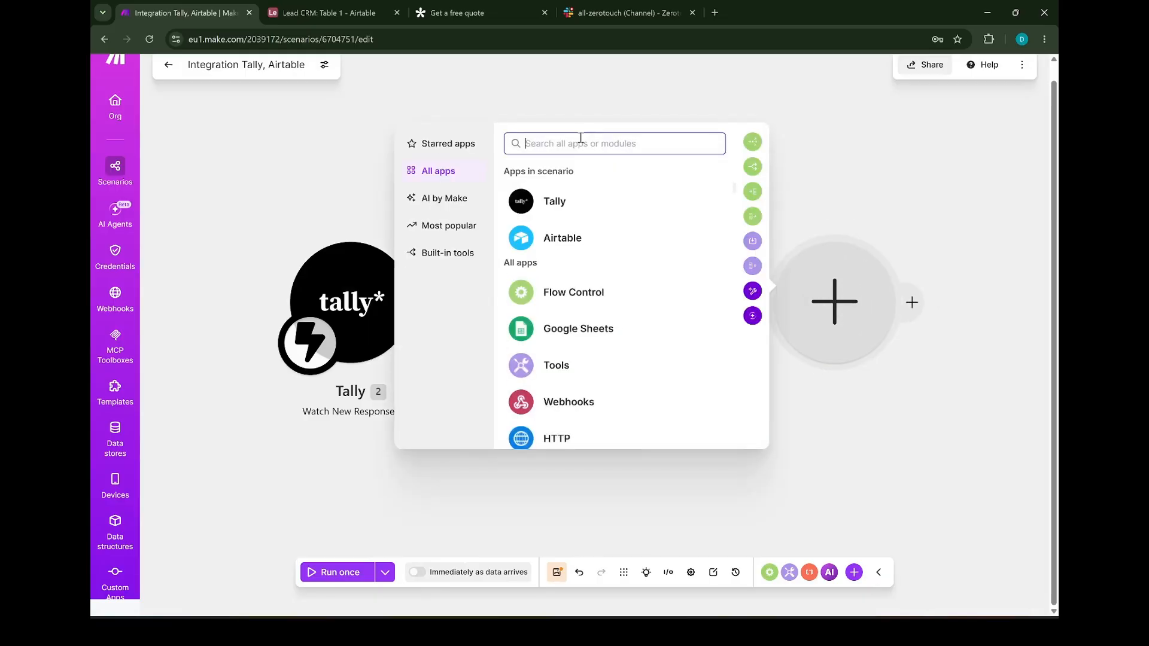
pyautogui.write('Slack')
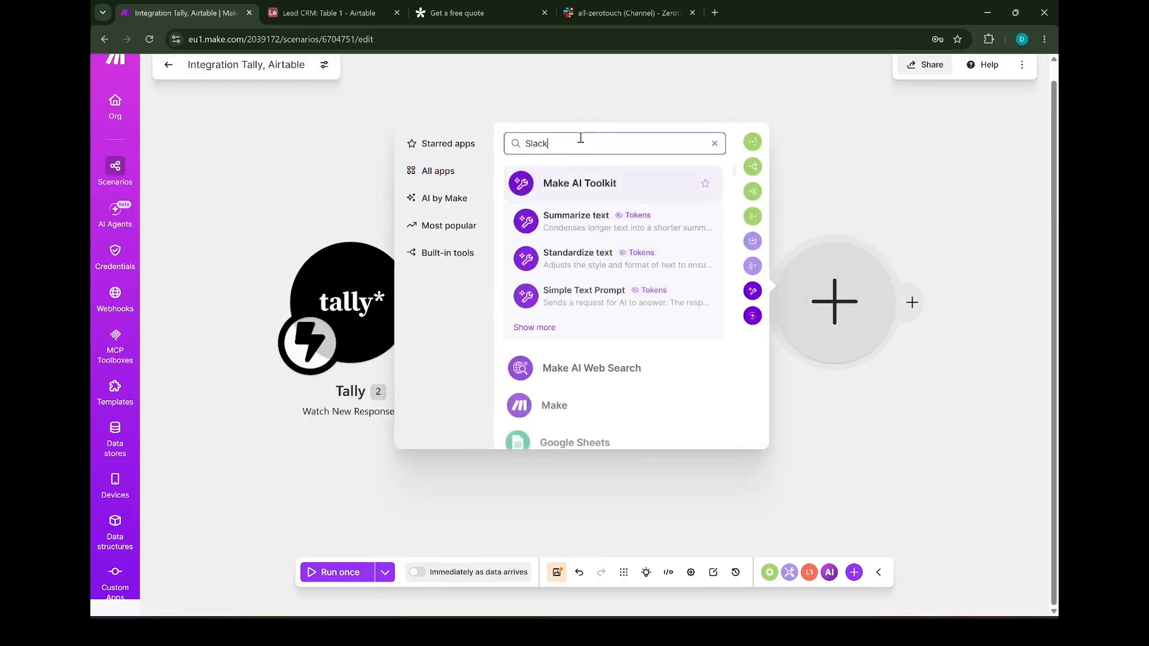
pyautogui.click(578, 185)
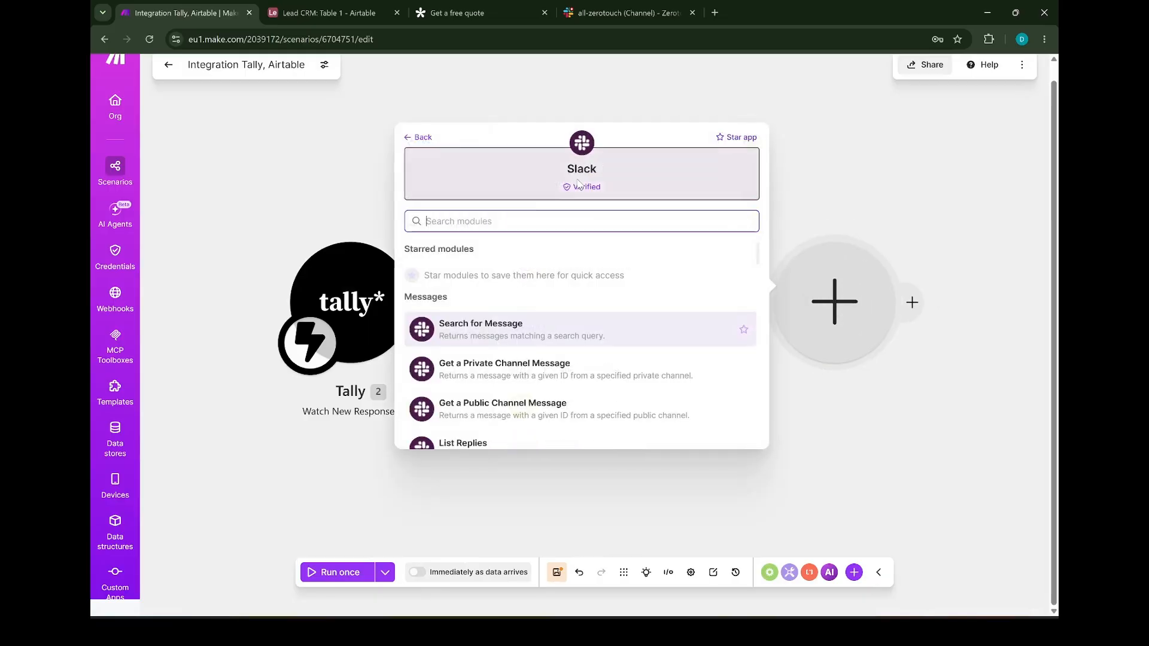
pyautogui.scroll(-1, 520, 347)
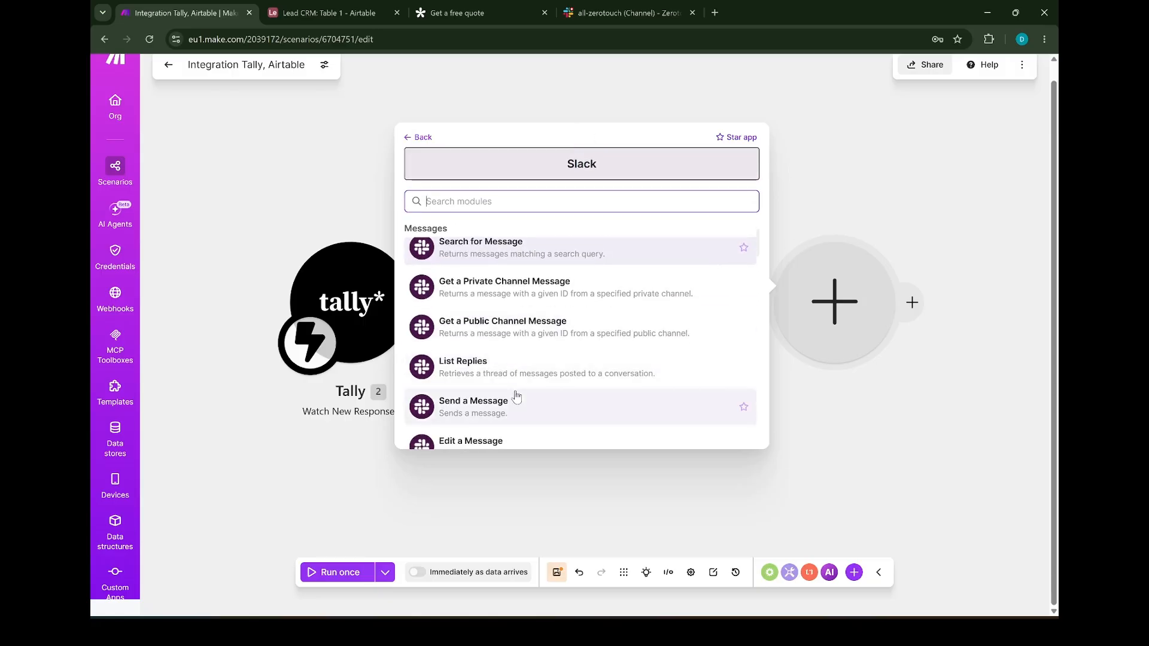
pyautogui.click(512, 394)
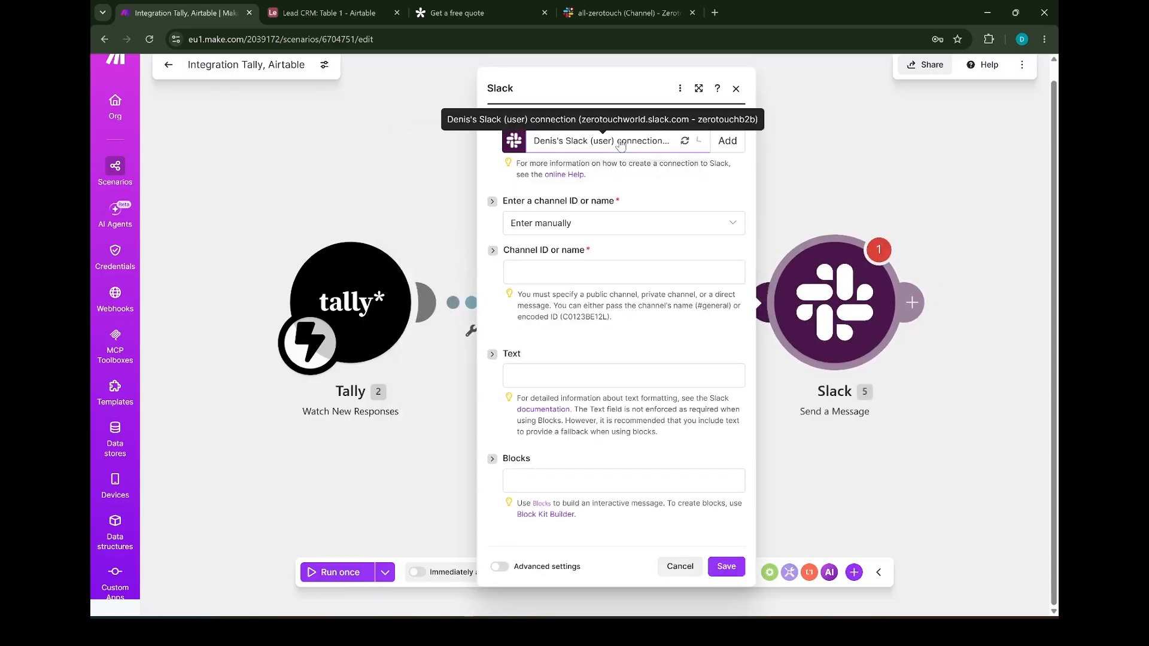
# Keep the existing Slack connection and target the public channel all-zerotouch
pyautogui.click(697, 142)
pyautogui.click(676, 169)
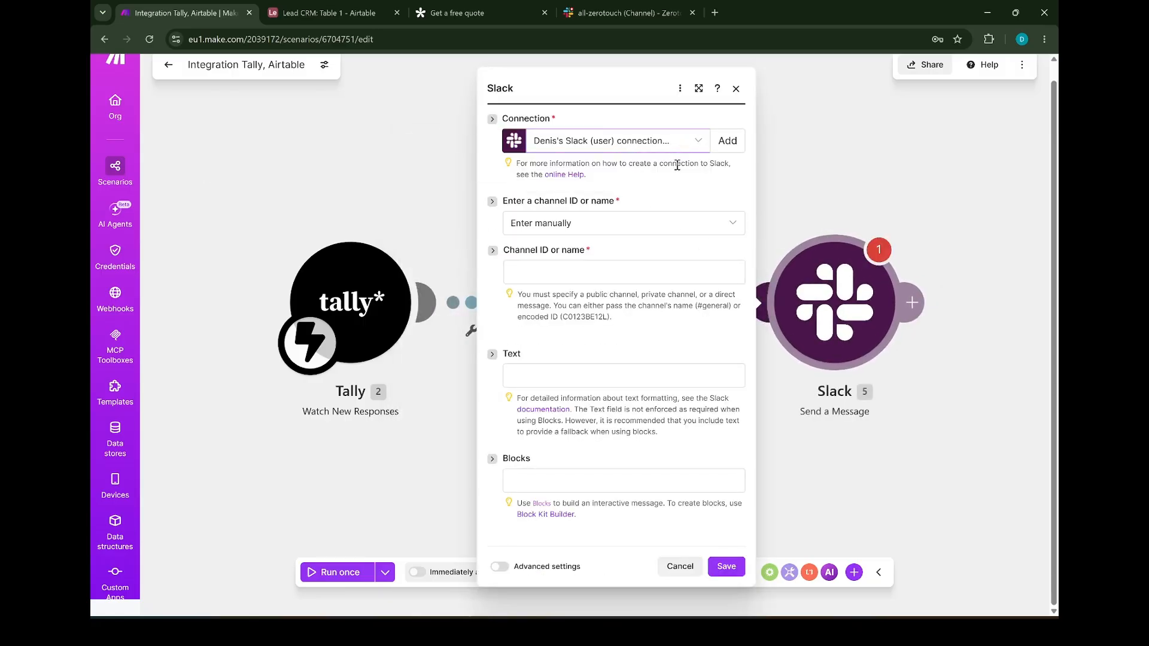
pyautogui.click(639, 226)
pyautogui.click(576, 272)
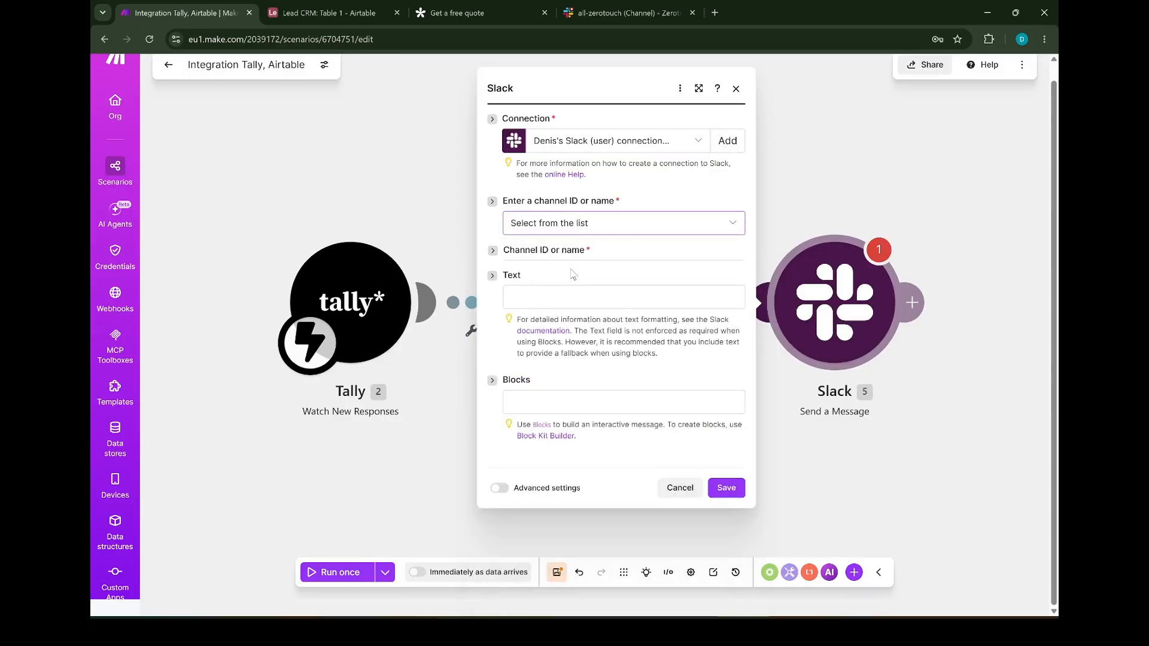
pyautogui.click(574, 272)
pyautogui.click(568, 299)
pyautogui.click(574, 323)
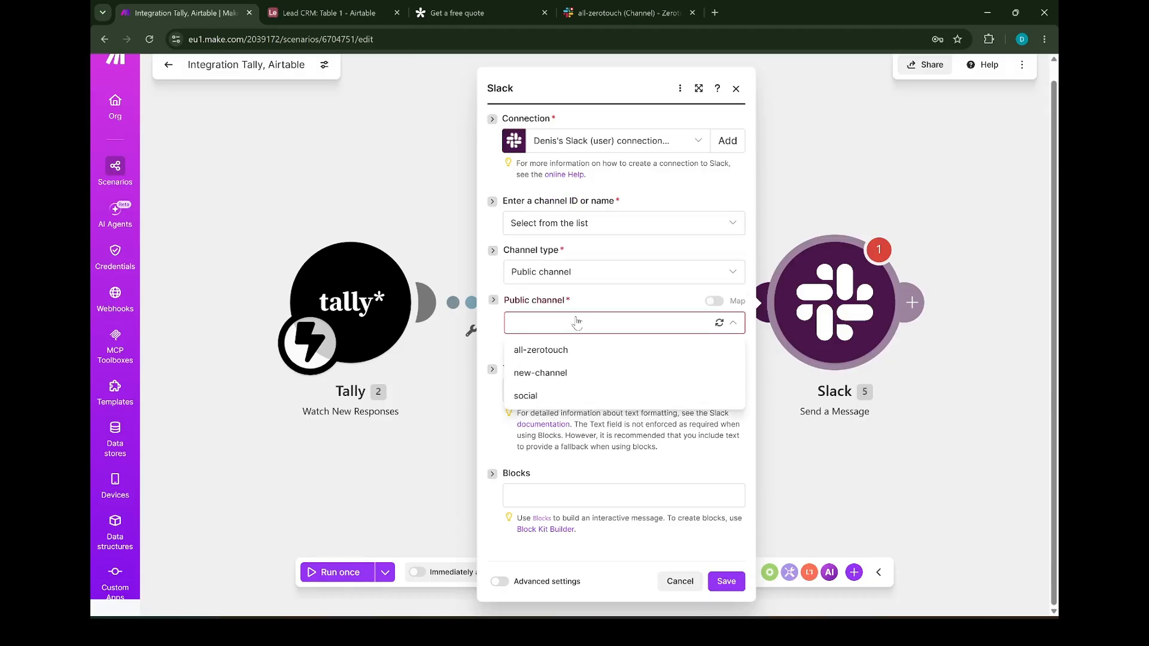
pyautogui.click(564, 350)
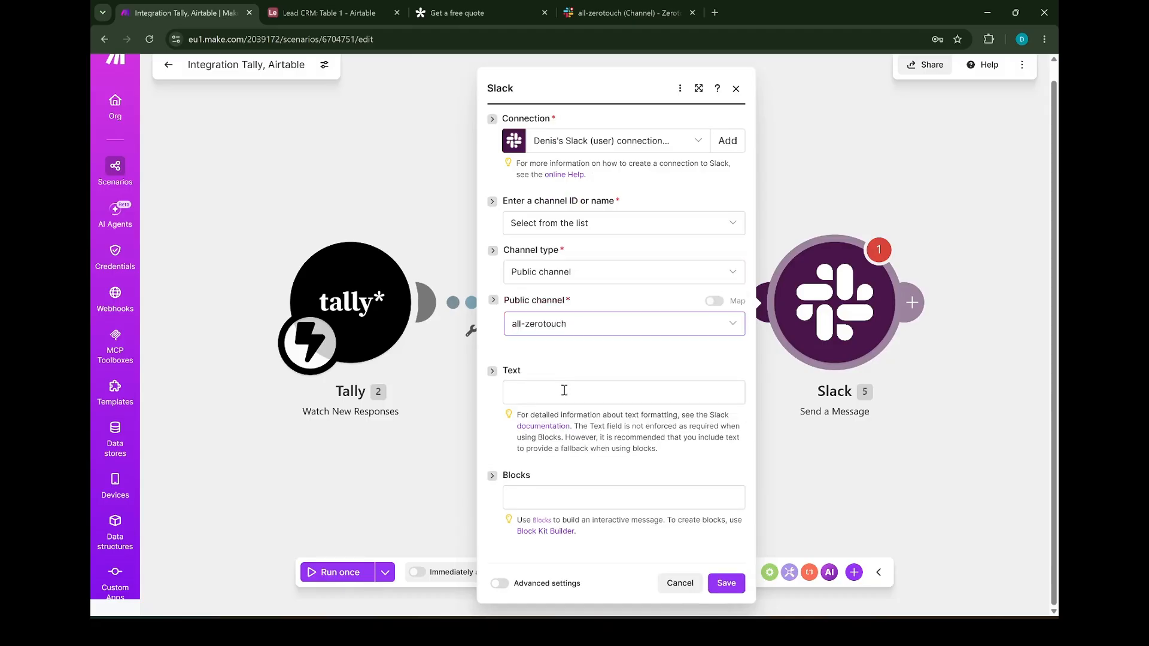
# Write 'New lead:' followed by Tally's Name, Email, Phone, Service and Message, then save
pyautogui.click(563, 390)
pyautogui.write('New lead:')
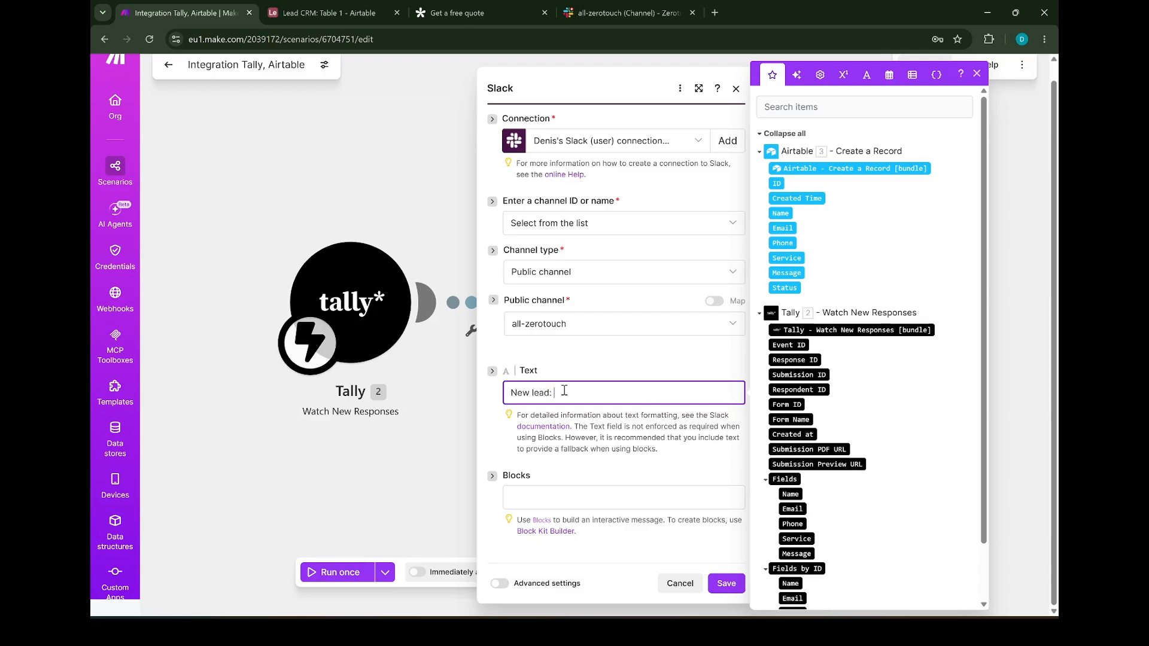
pyautogui.scroll(-2, 835, 395)
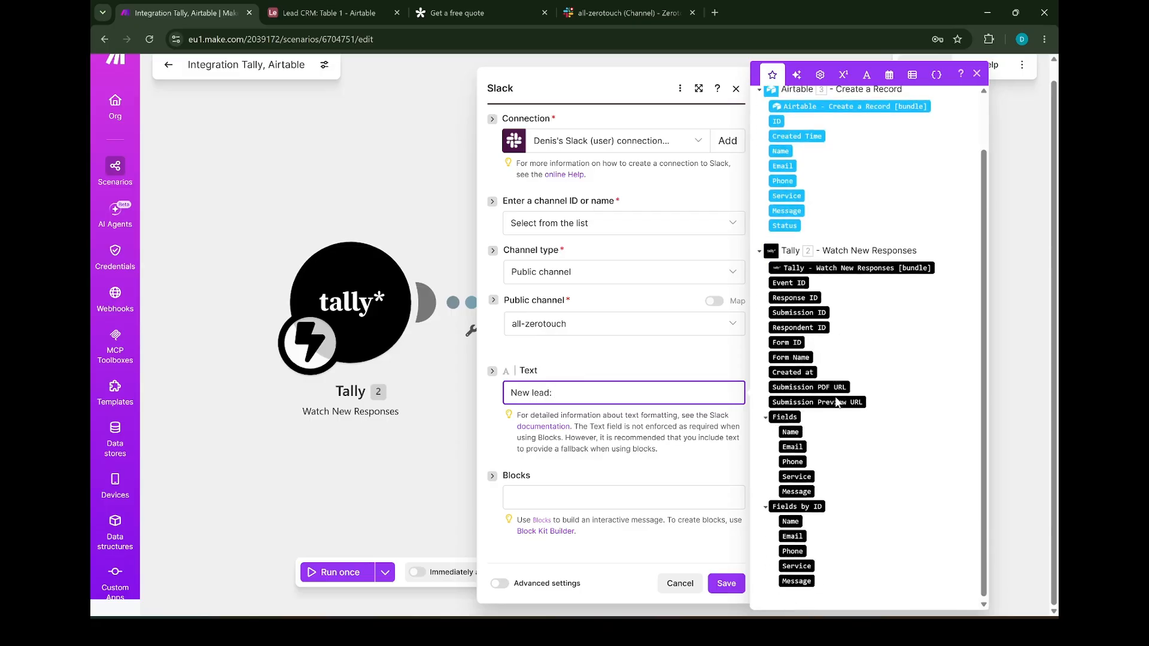
pyautogui.click(791, 432)
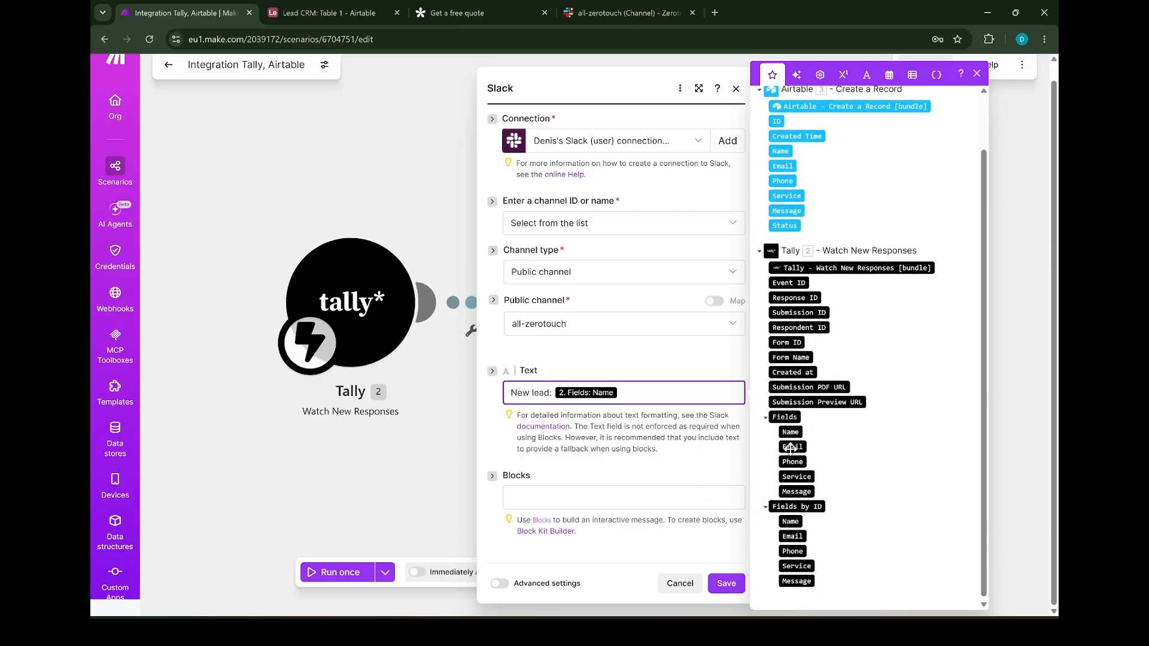
pyautogui.click(791, 447)
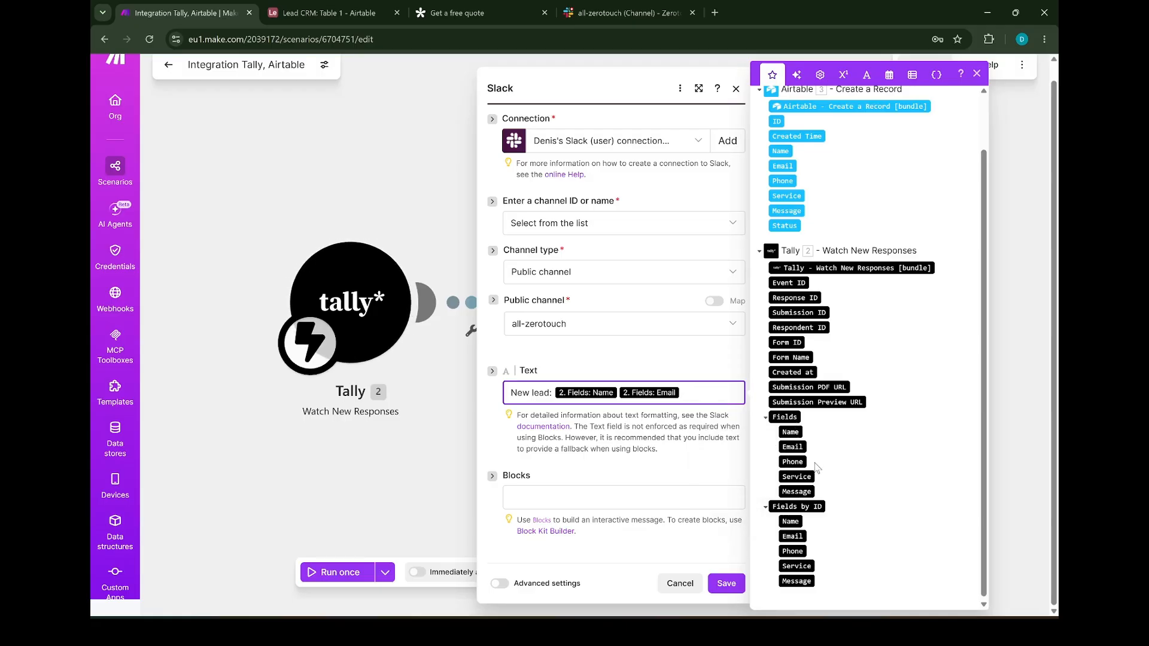
pyautogui.click(792, 461)
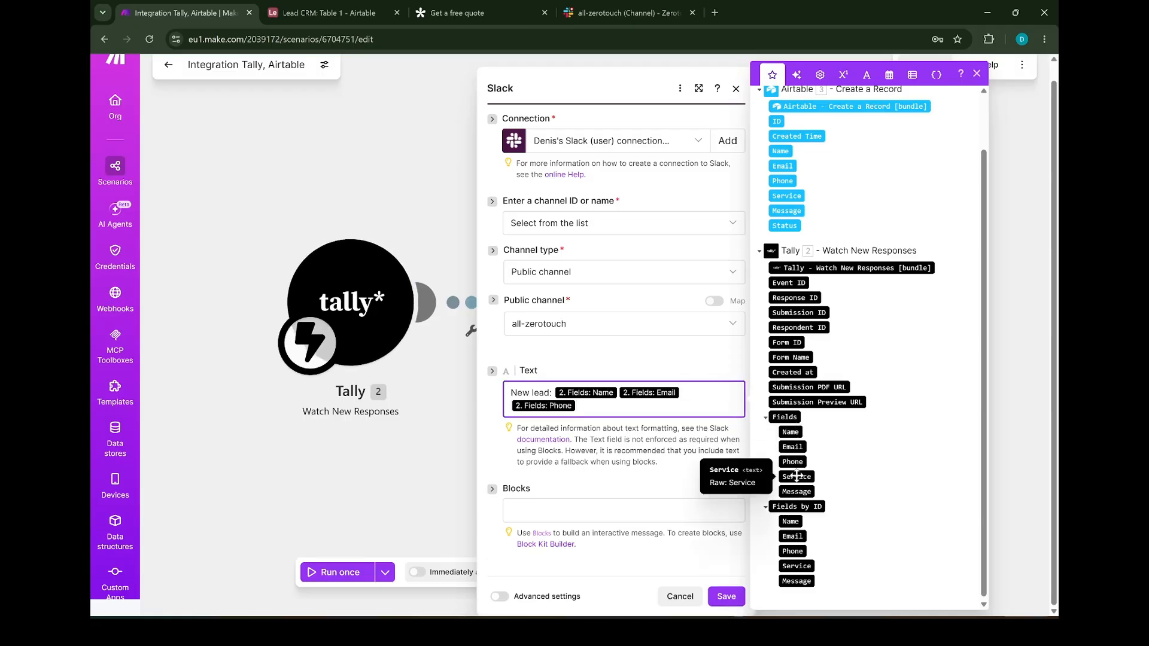
pyautogui.click(796, 476)
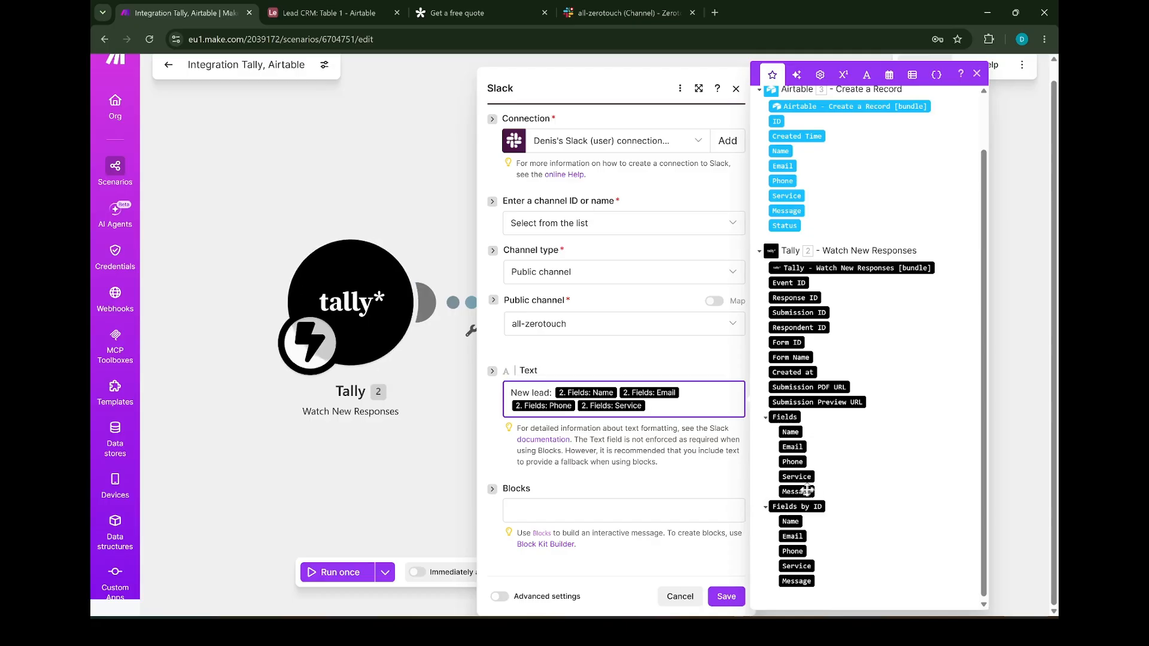
pyautogui.click(796, 491)
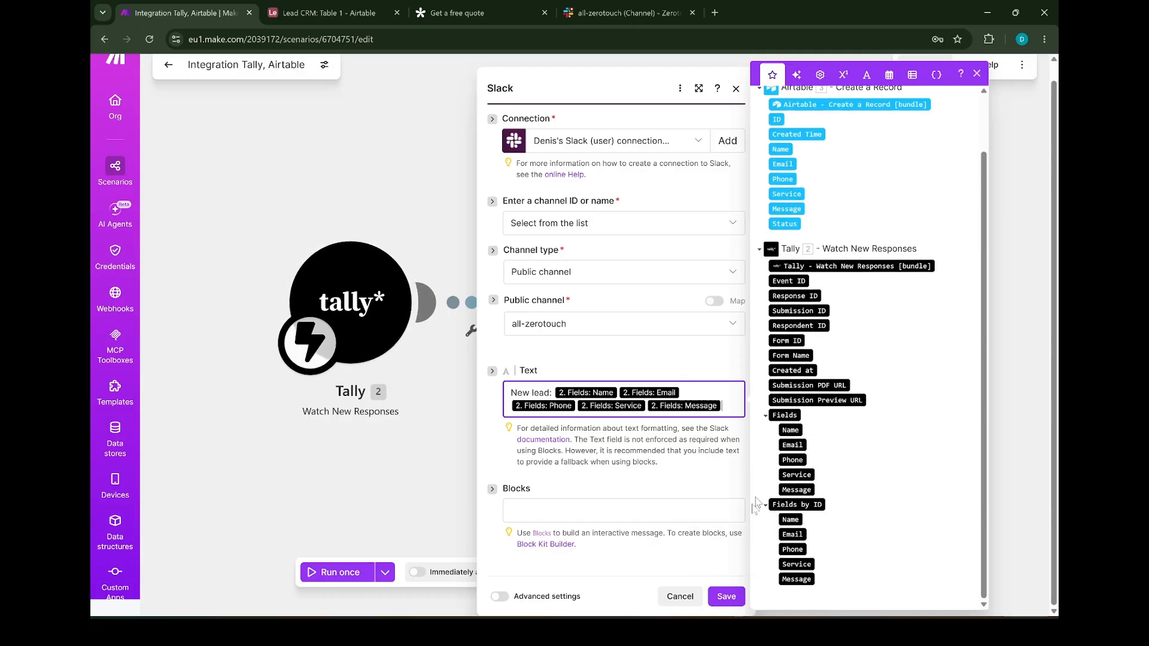
pyautogui.click(725, 596)
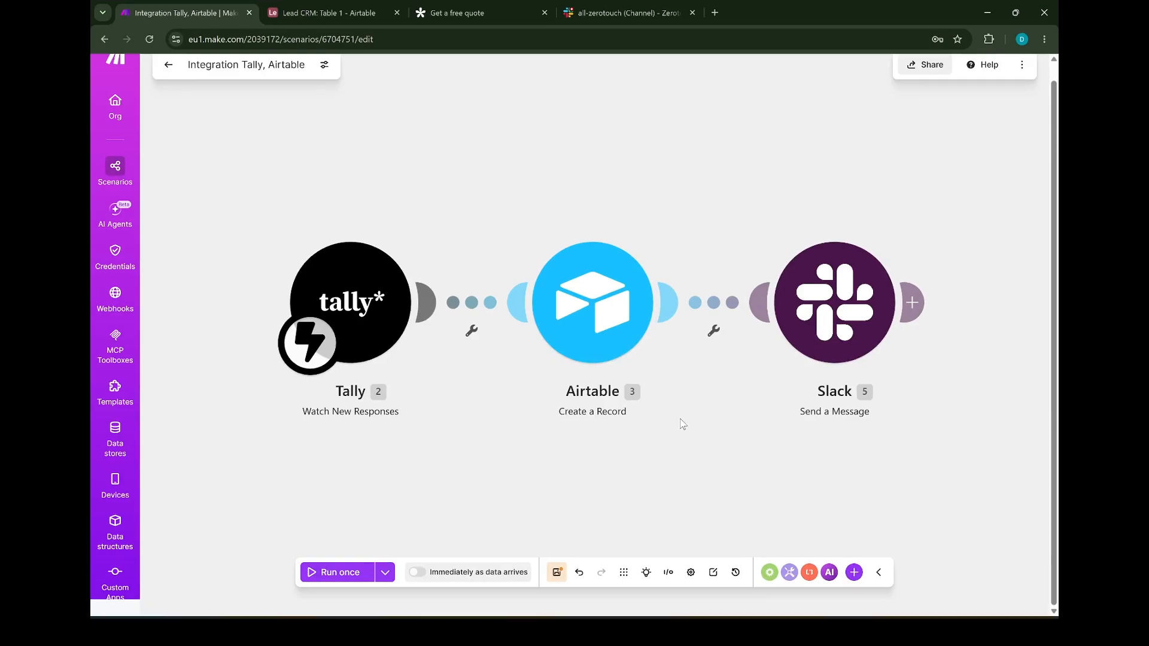
# Delete the Slack module and add Gmail's Send an email action after Airtable instead
pyautogui.rightClick(823, 292)
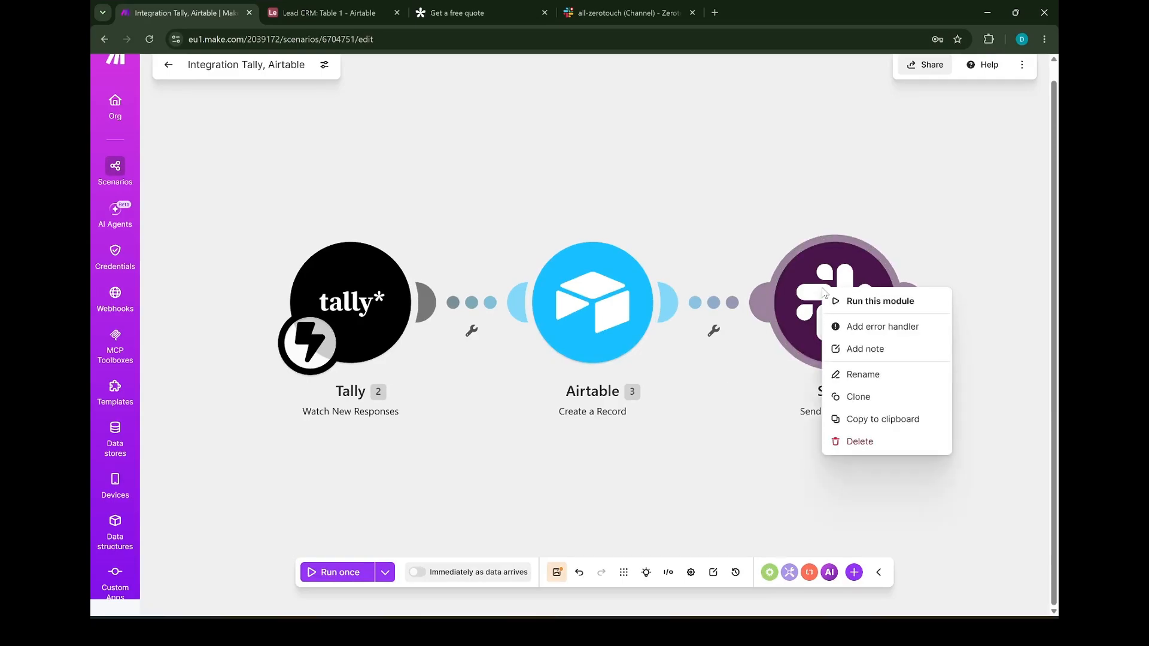
pyautogui.click(863, 441)
pyautogui.click(671, 303)
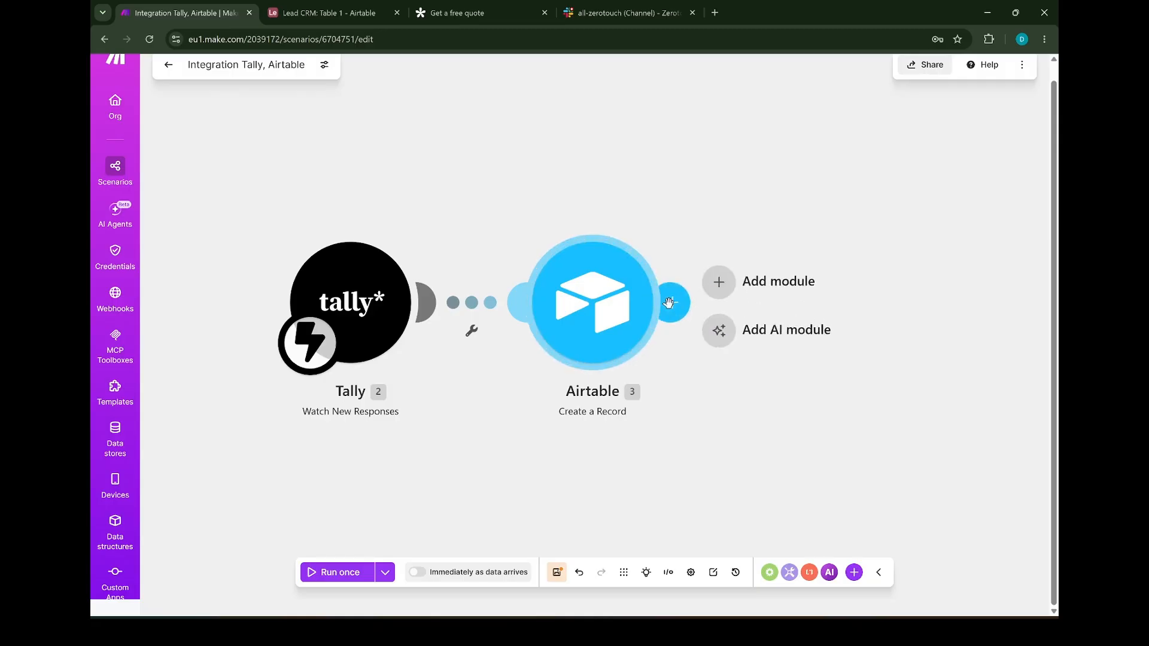
pyautogui.click(720, 283)
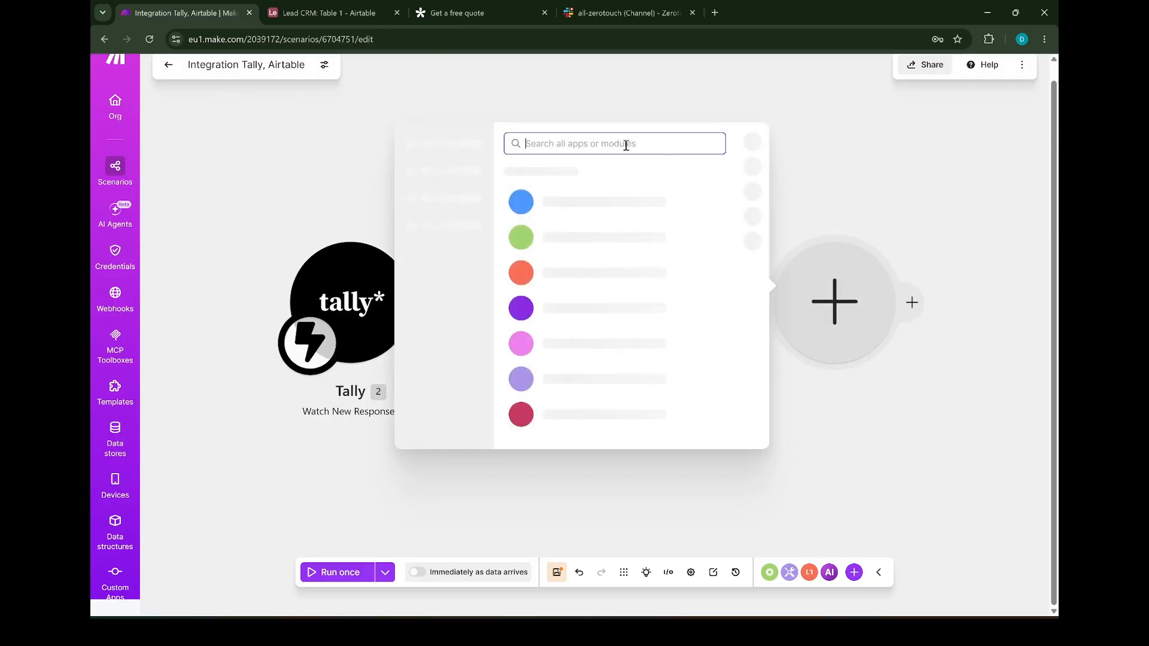
pyautogui.write('GMAIL')
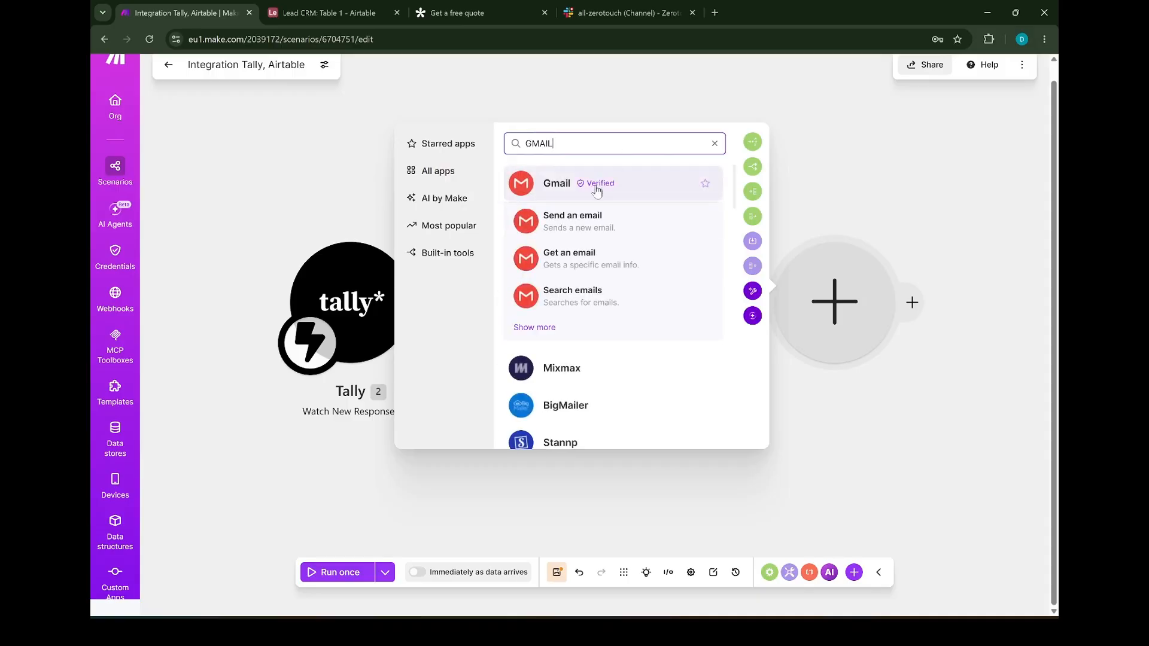
pyautogui.click(593, 220)
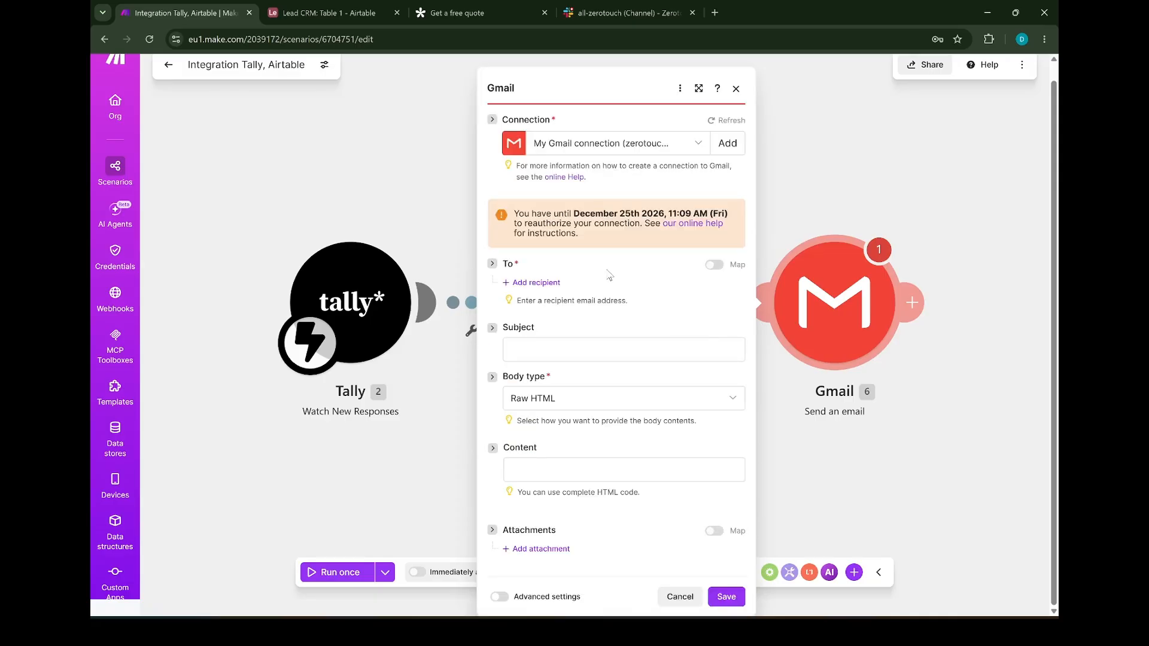
# Address the email to the business Gmail account with the subject 'New Lead:' plus the Tally Name
pyautogui.click(568, 299)
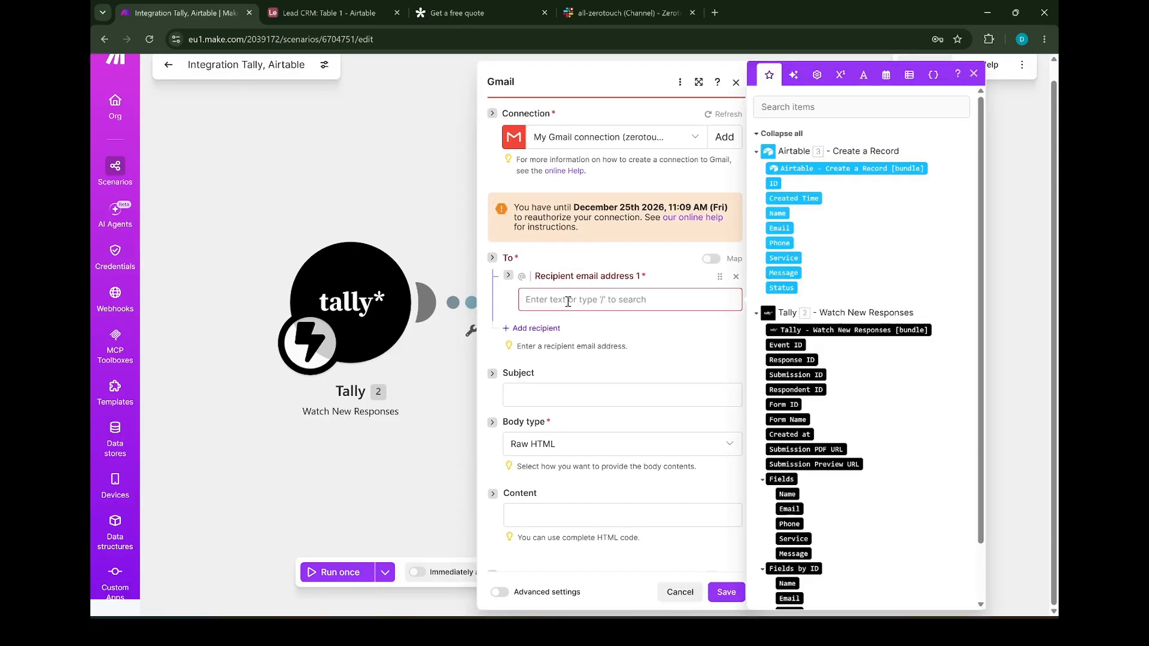
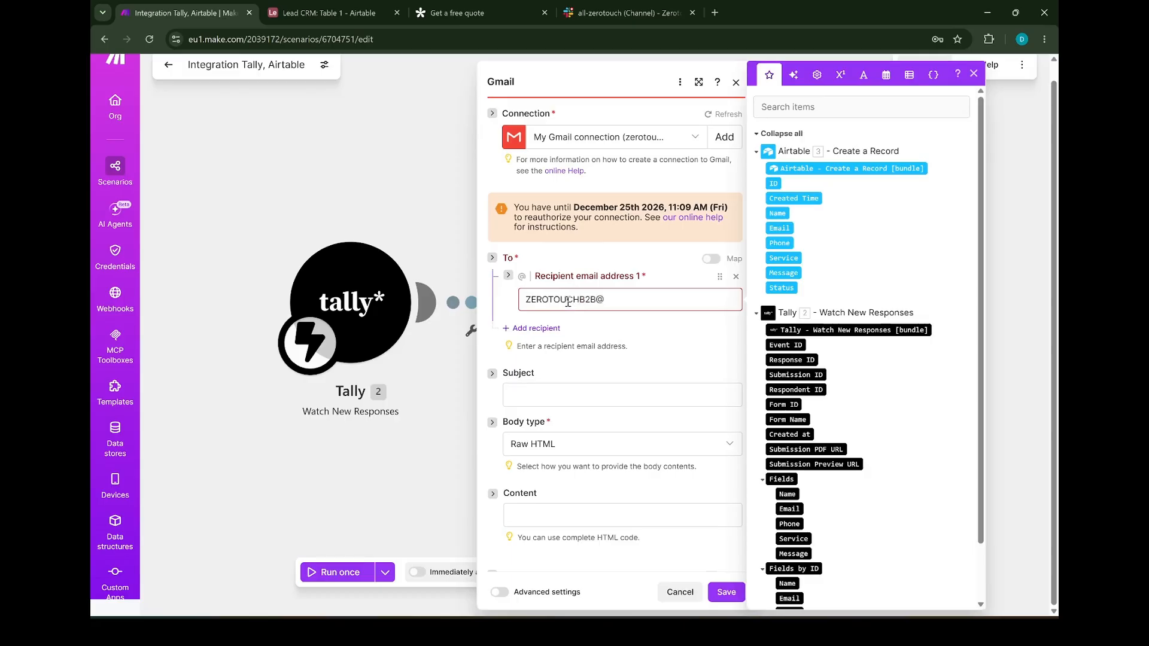
pyautogui.scroll(-1, 595, 285)
pyautogui.click(576, 338)
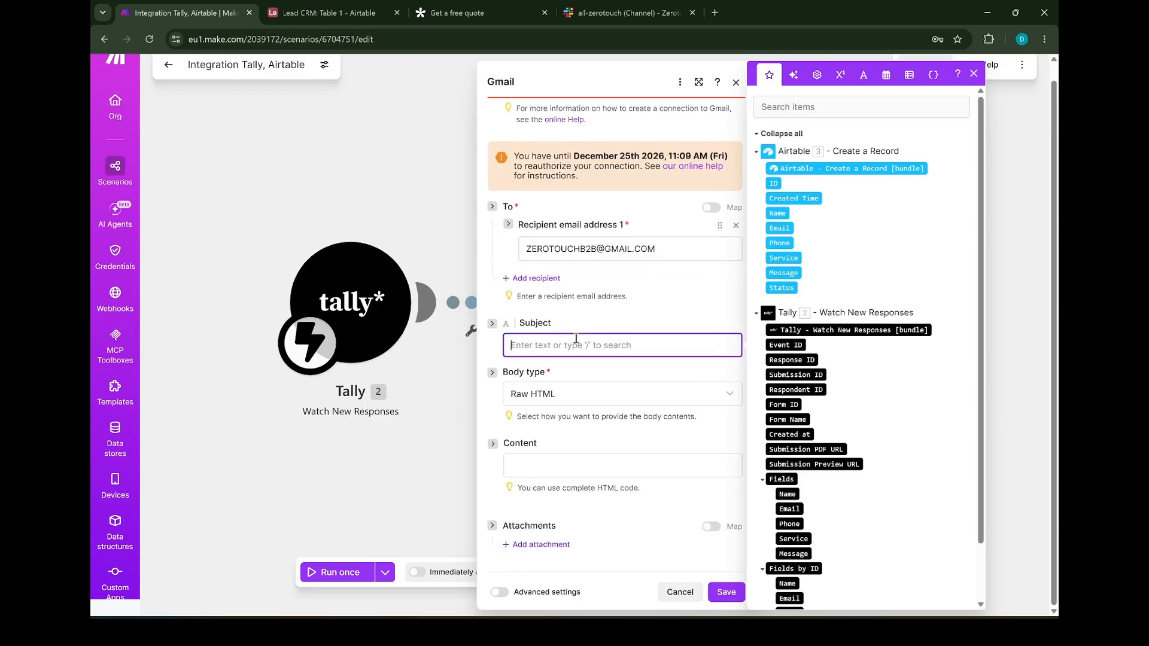
pyautogui.write('New Lead:')
pyautogui.click(787, 494)
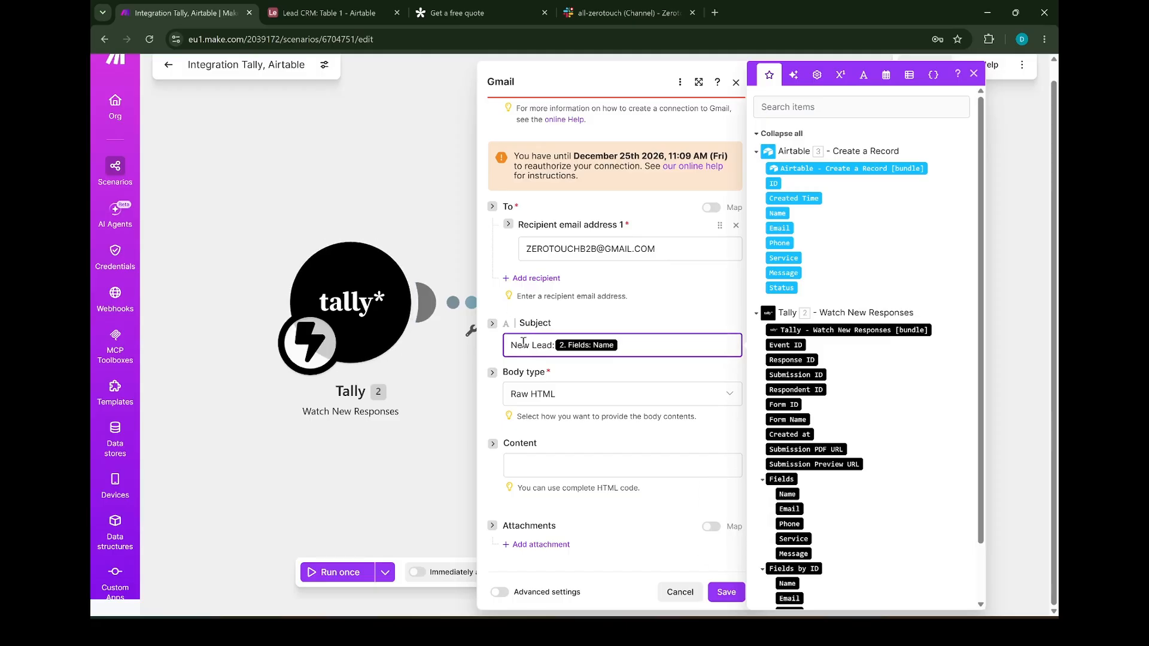
# Write the body with the Tally Name, Phone, Service and Message answers, then save the Gmail step
pyautogui.click(542, 462)
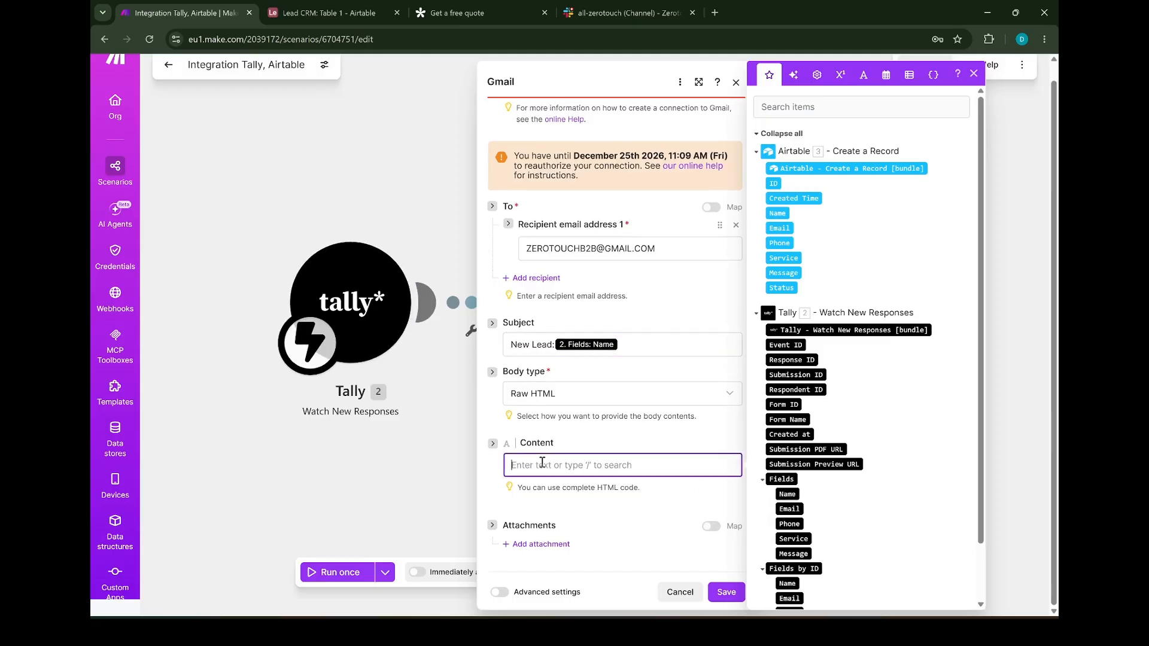
pyautogui.write('You got a new lead')
pyautogui.scroll(-1, 816, 450)
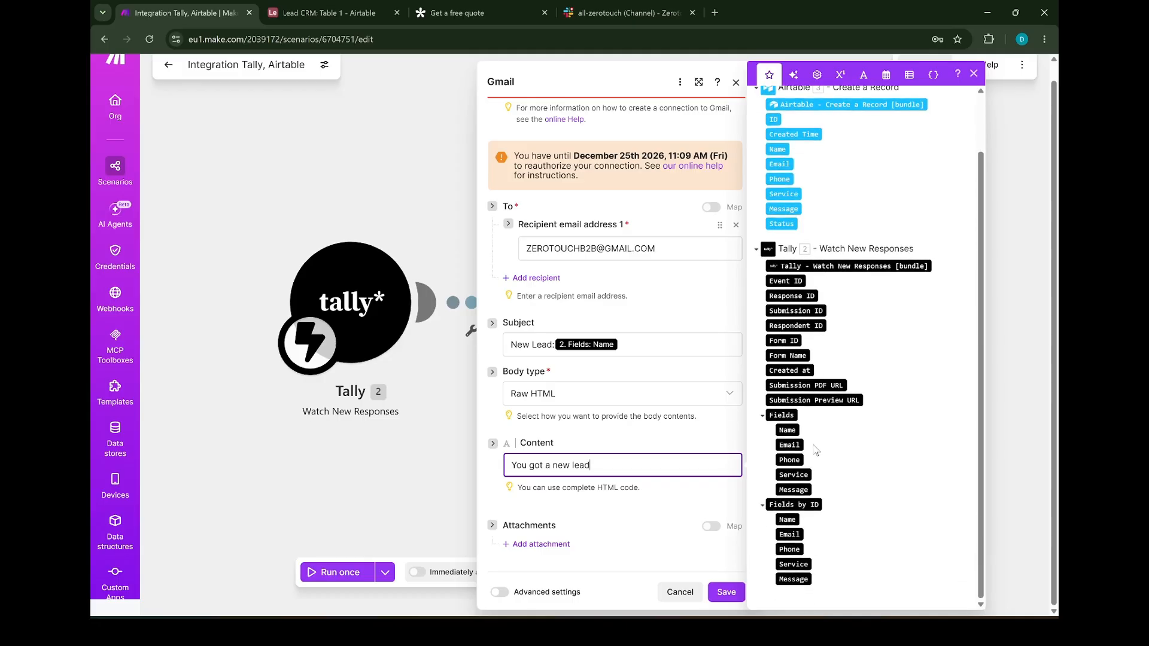
pyautogui.click(788, 430)
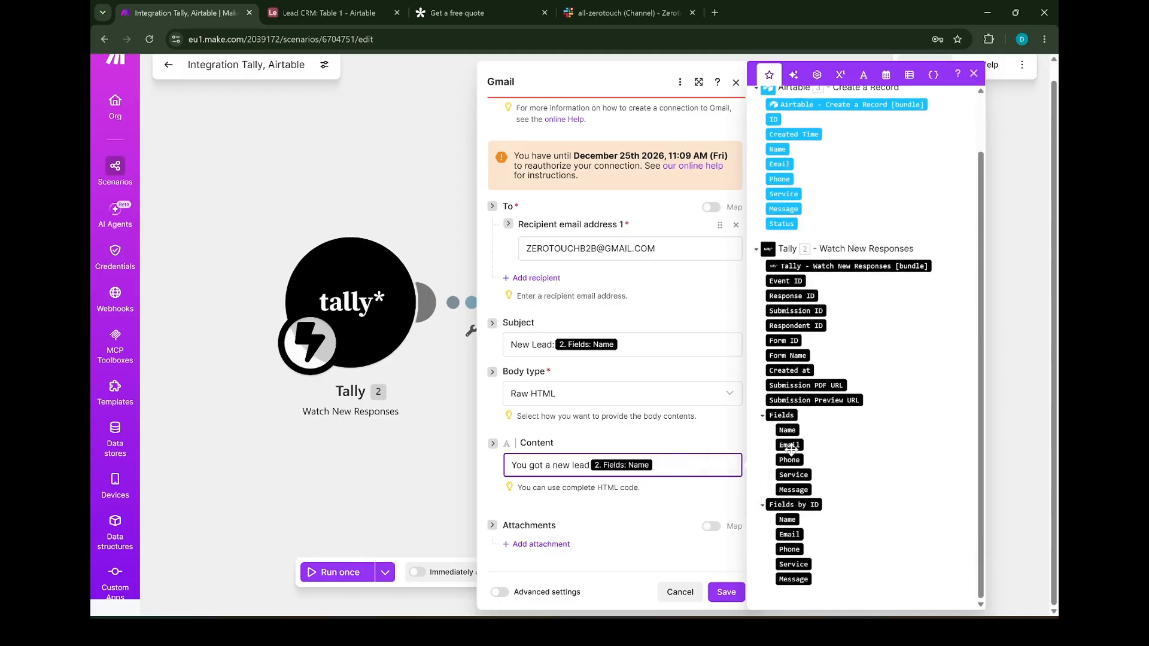
pyautogui.click(789, 459)
pyautogui.click(793, 474)
pyautogui.click(793, 489)
pyautogui.scroll(-1, 677, 466)
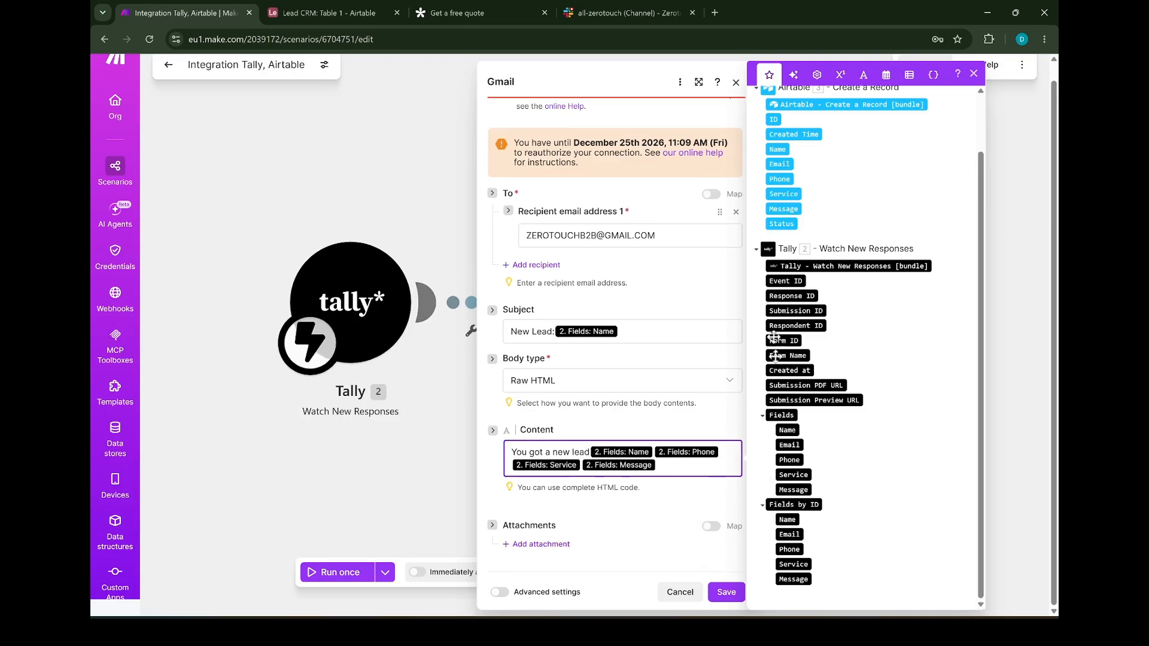
pyautogui.click(723, 598)
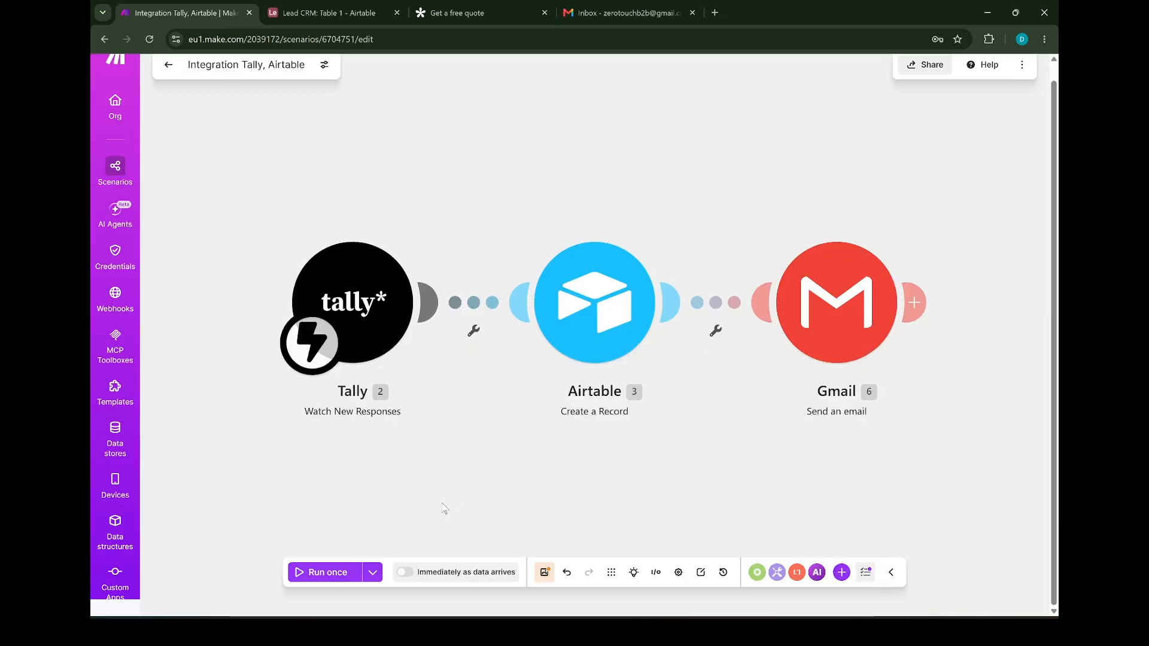
# Start a Run once test so the scenario waits for data, then go to the Get a free quote form
pyautogui.click(342, 573)
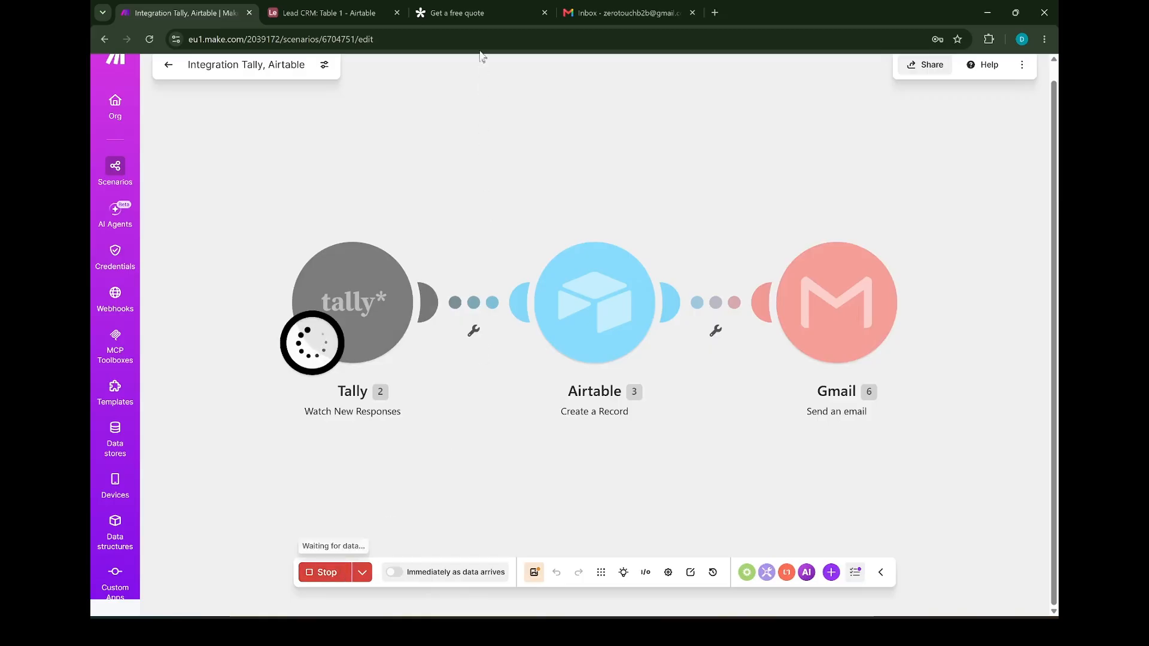
pyautogui.click(474, 13)
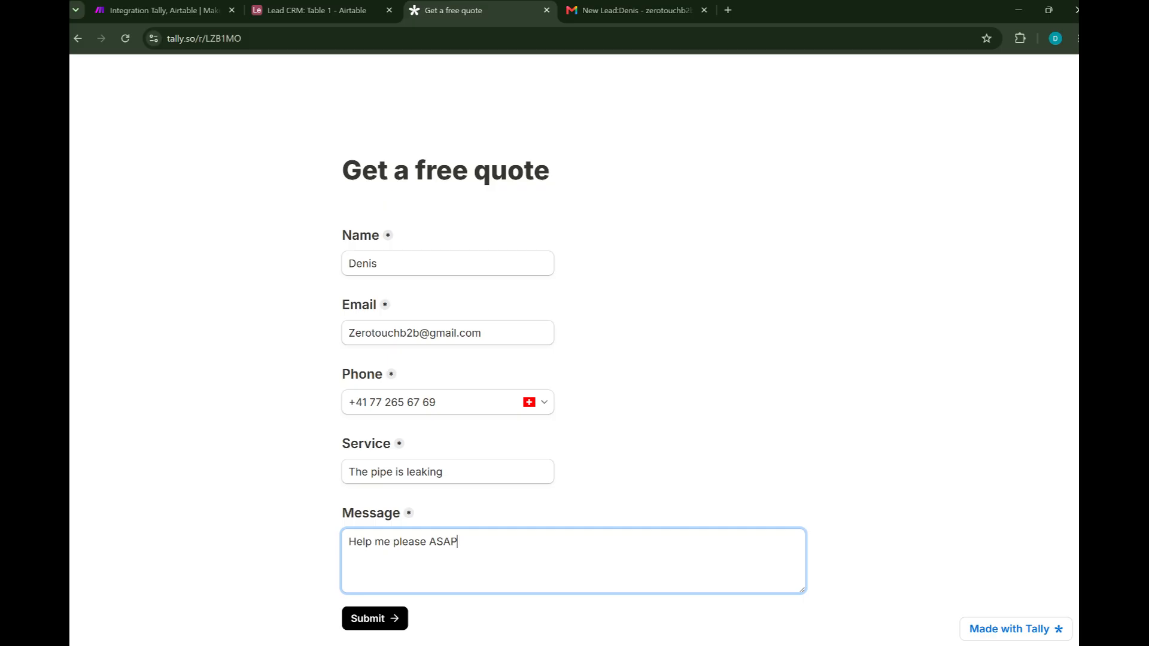
# Submit the filled-in quote request form, then go to the Lead CRM base in Airtable
pyautogui.click(369, 618)
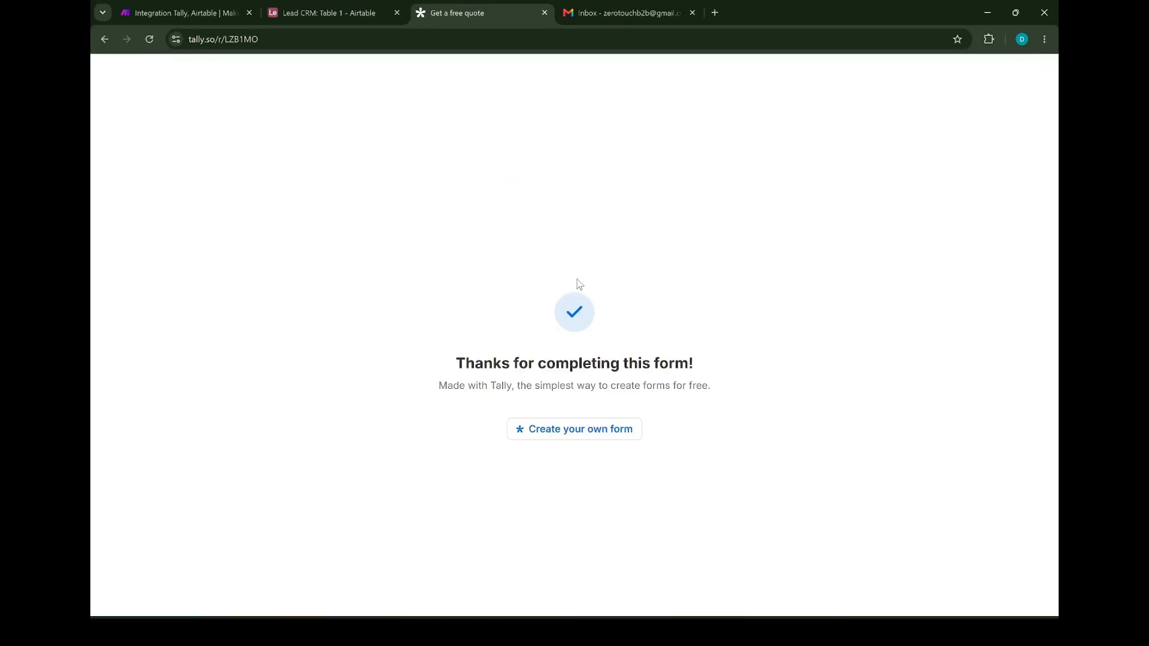
pyautogui.click(340, 12)
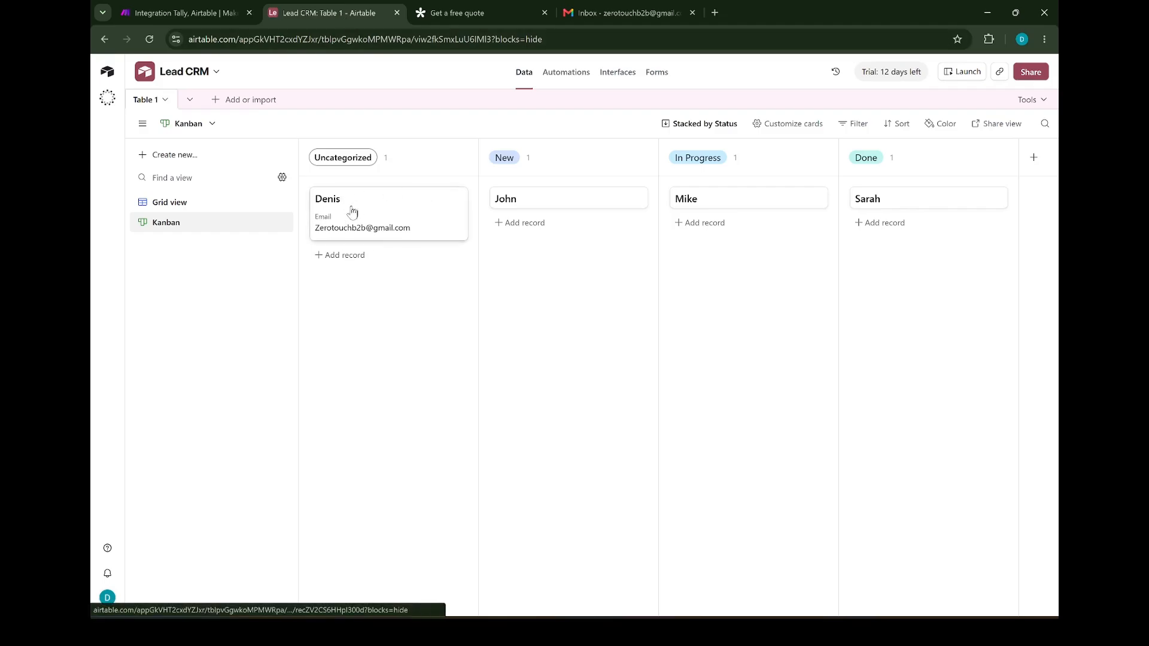
# Move the new lead's card from Uncategorized into the New column, then switch to Grid view
pyautogui.moveTo(400, 217); pyautogui.dragTo(549, 243)
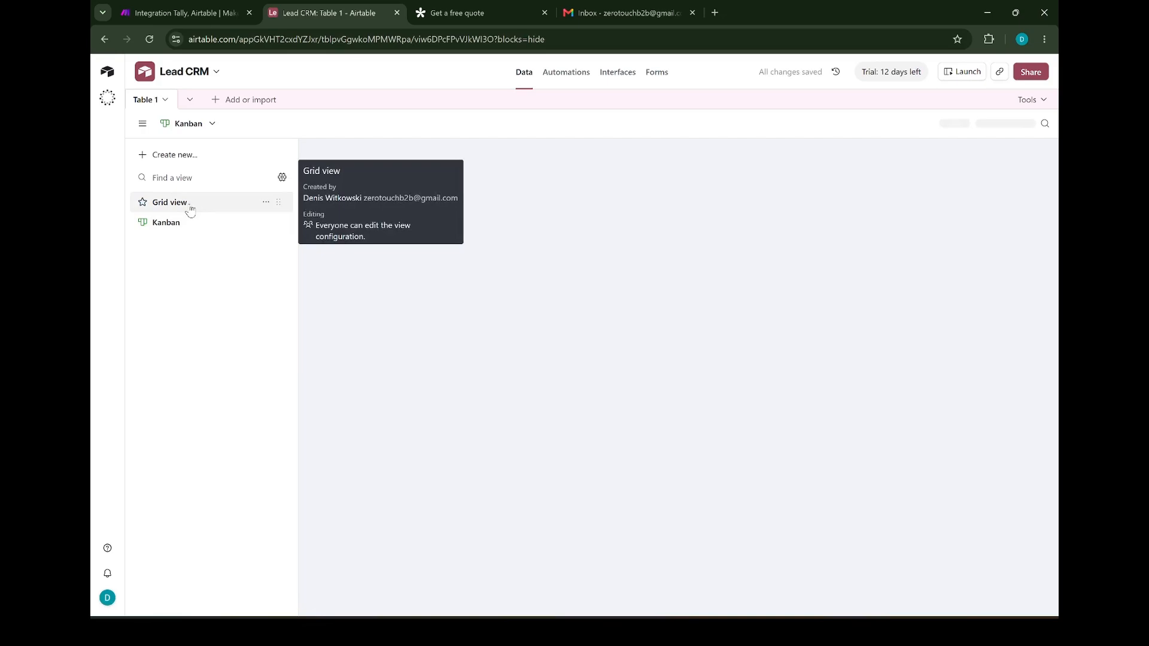
pyautogui.click(189, 205)
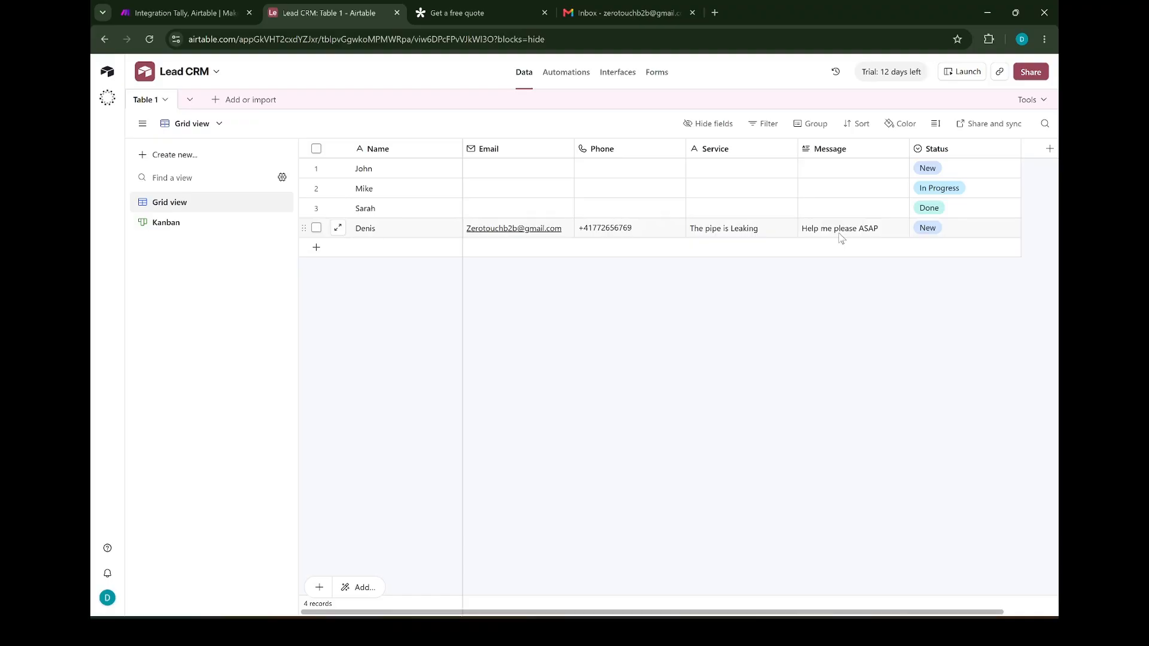
# Refresh the Gmail inbox and open the received New Lead email to check its body
pyautogui.click(623, 13)
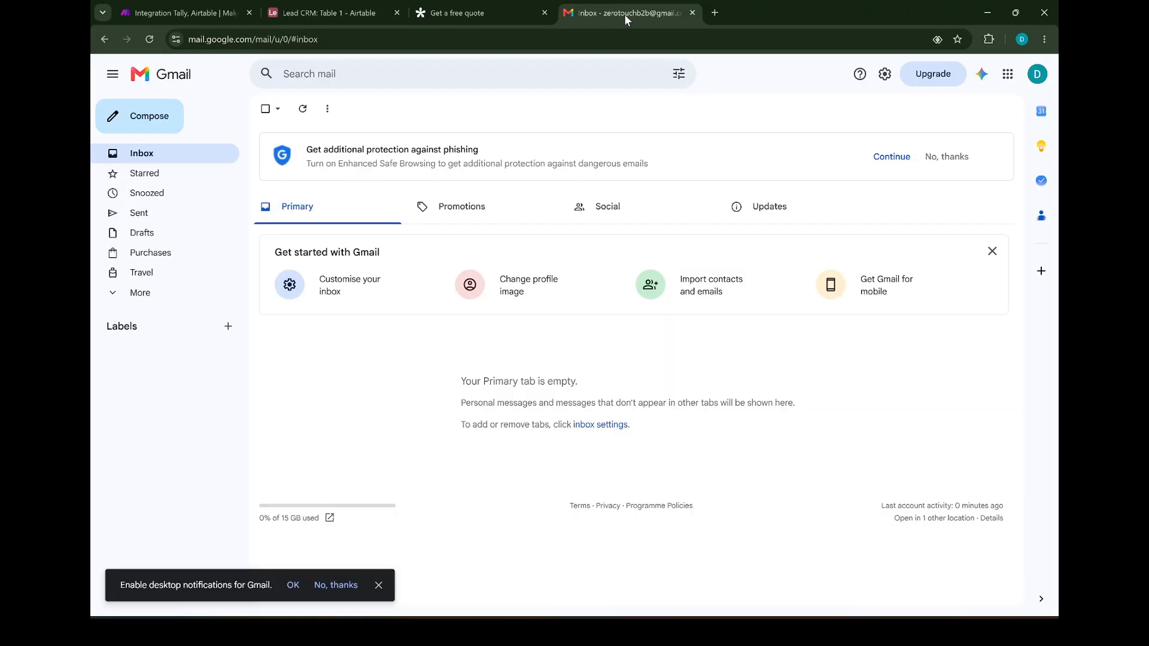
pyautogui.click(149, 39)
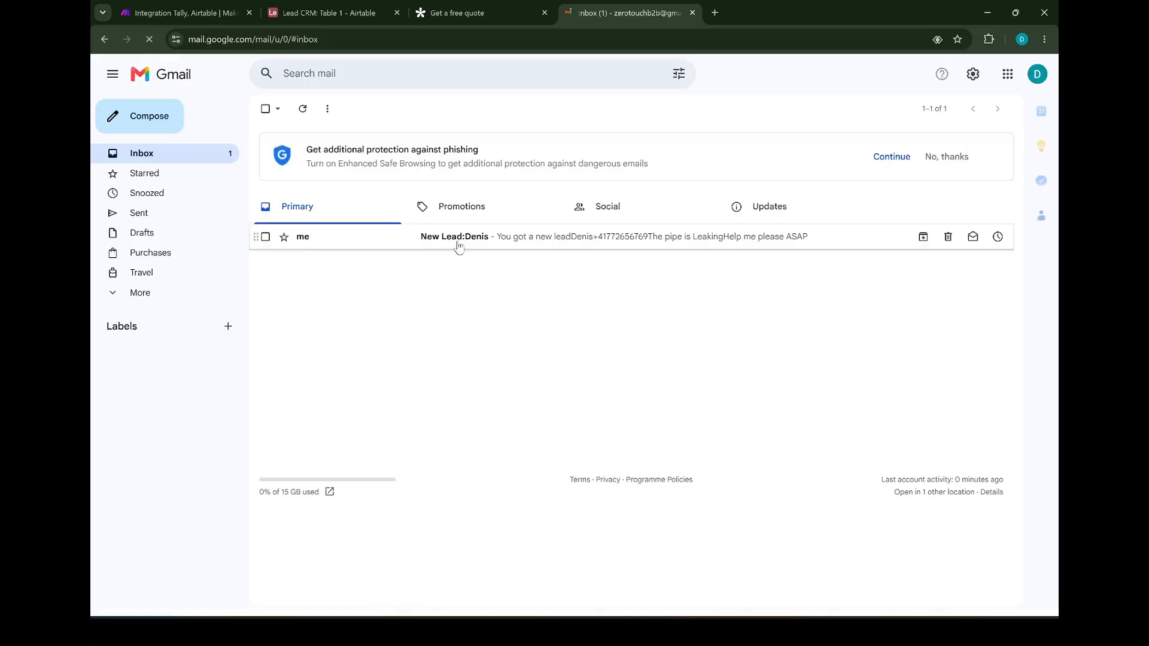
pyautogui.click(464, 238)
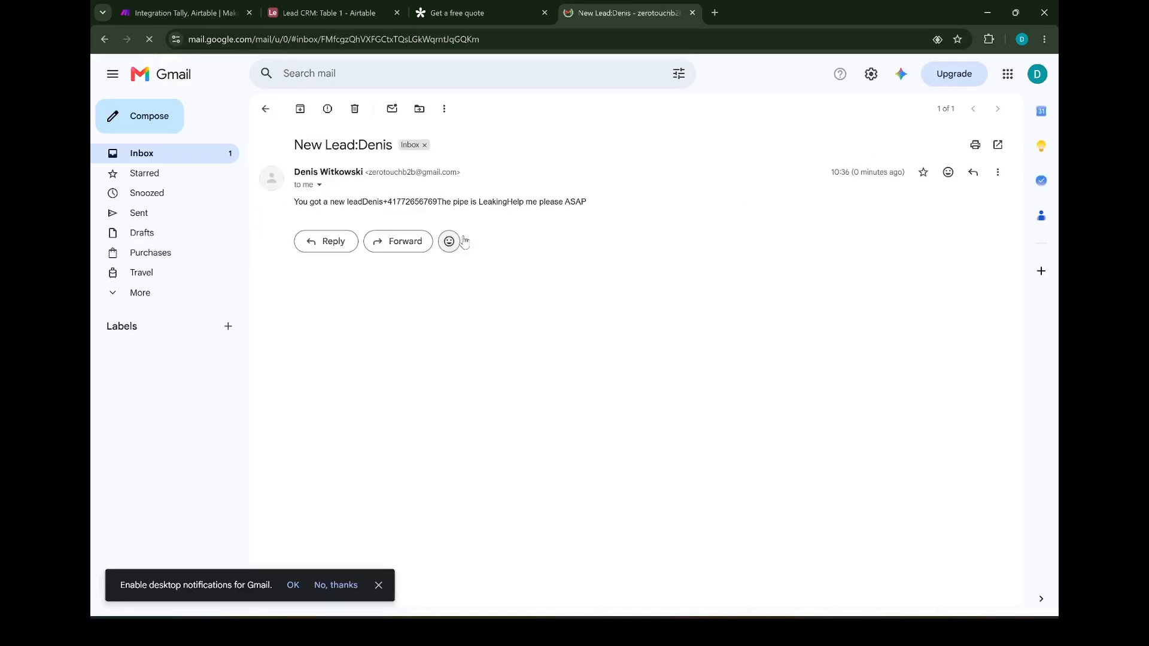
pyautogui.moveTo(294, 201); pyautogui.dragTo(616, 223)
pyautogui.click(617, 225)
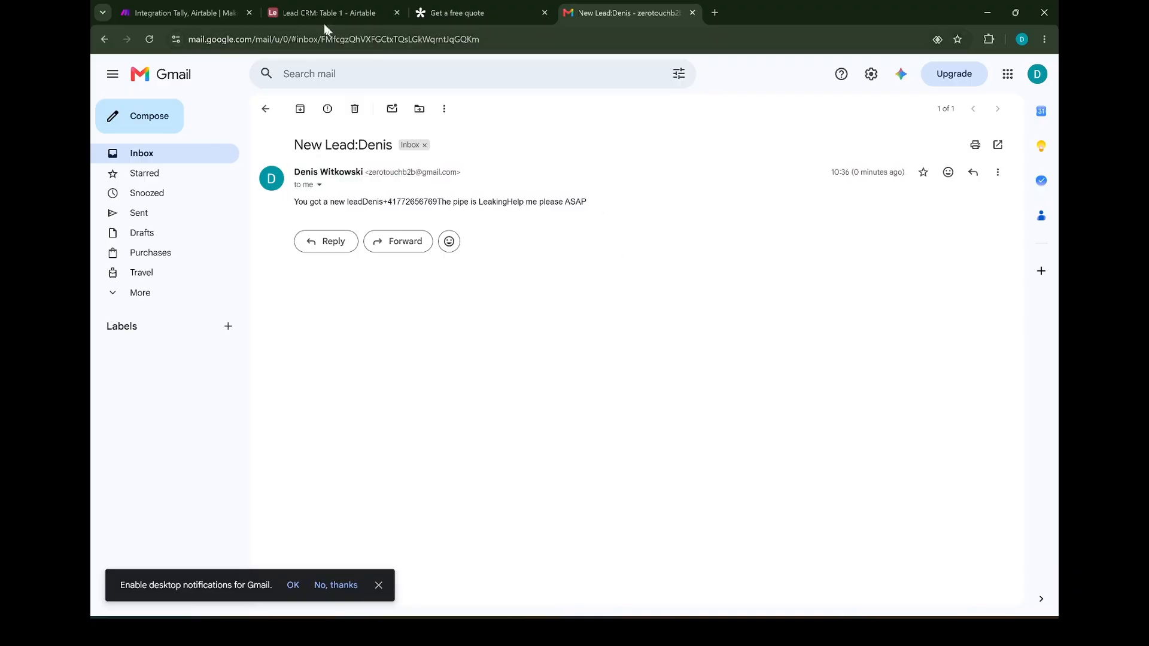
# Set the Make scenario to run immediately as data arrives and save it
pyautogui.hotkey('ctrl', '1')
pyautogui.click(405, 572)
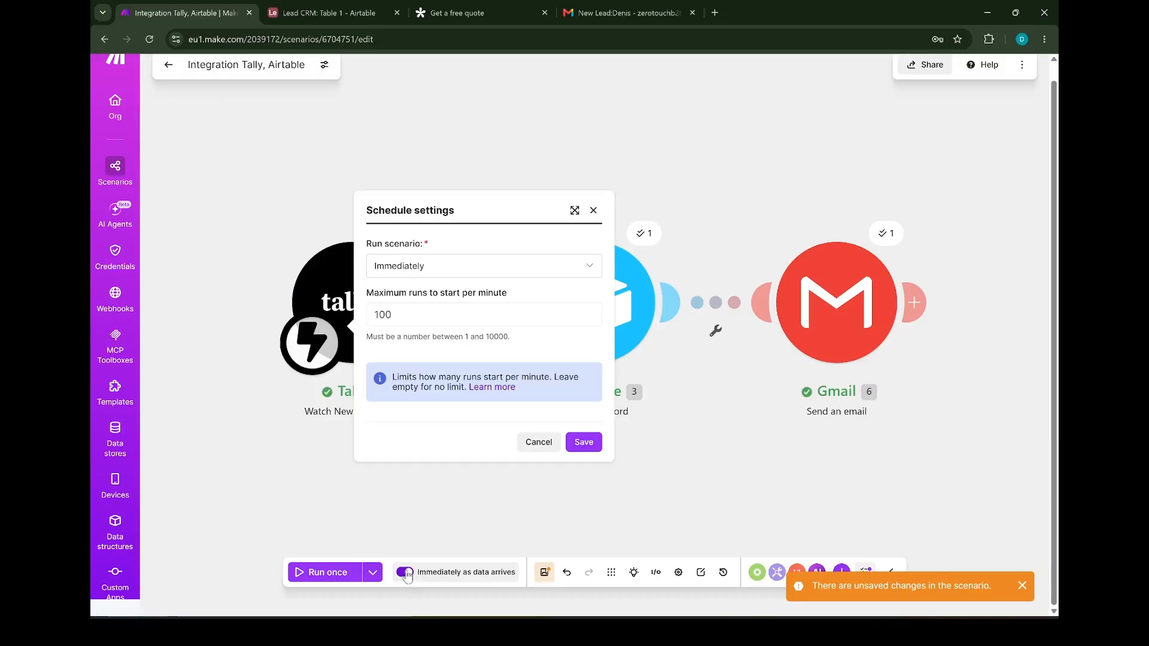
pyautogui.click(581, 442)
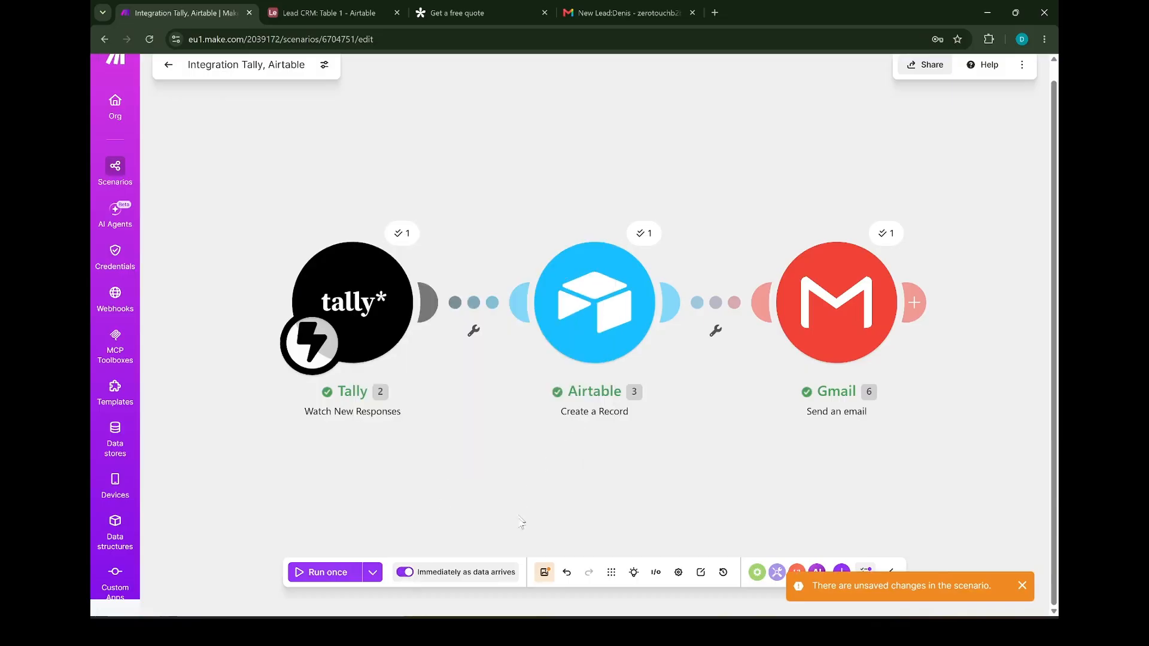
pyautogui.click(542, 572)
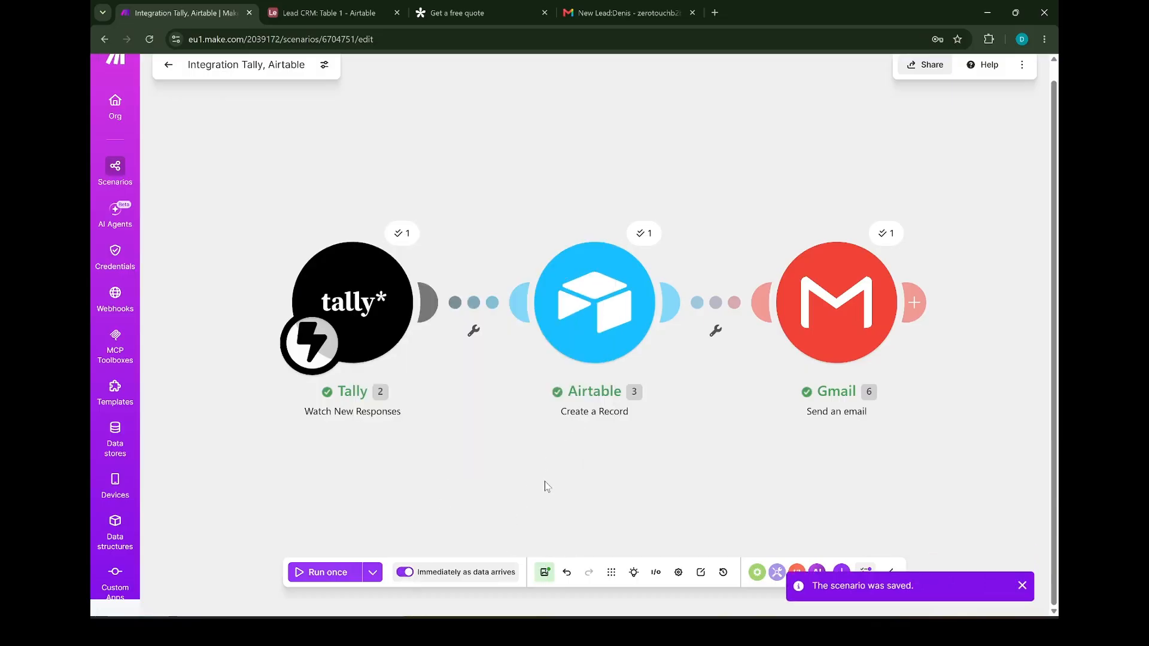